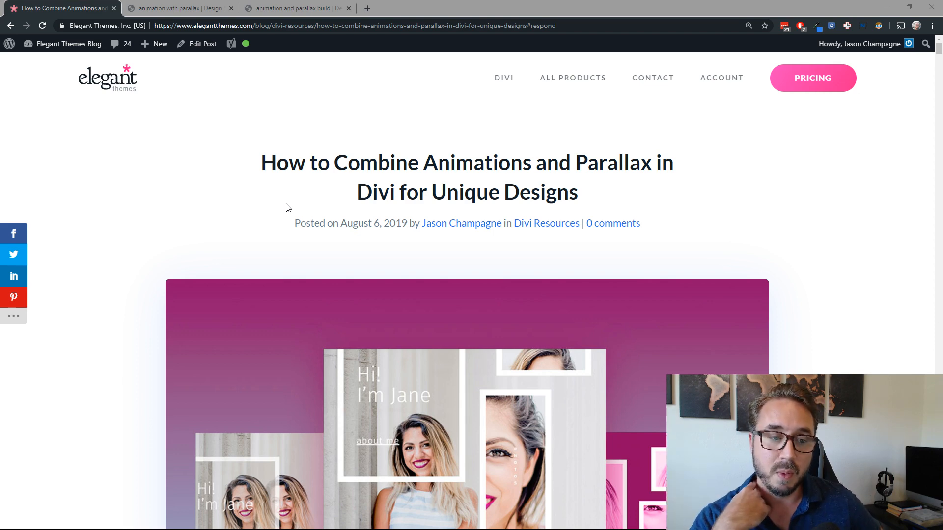
{"action": "scroll", "coordinate": [108, 209], "scroll_direction": "down", "scroll_amount": 3}
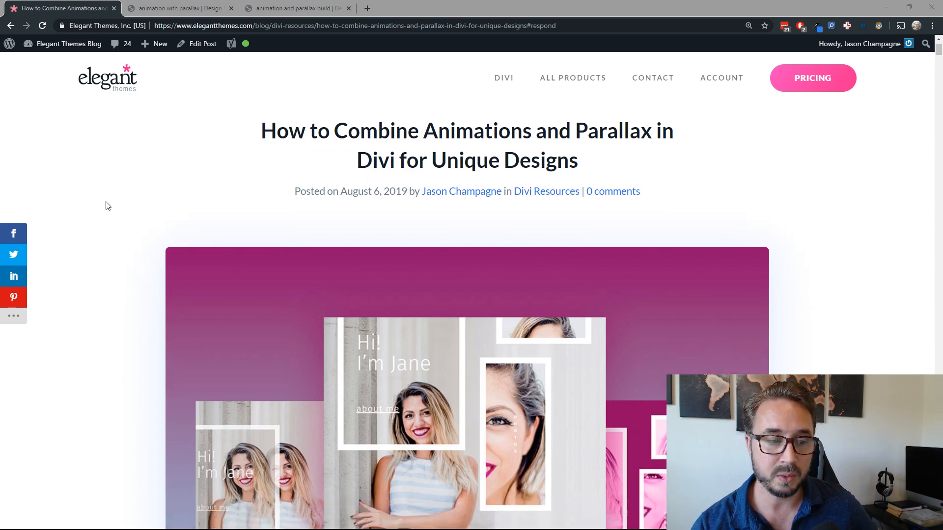
{"action": "scroll", "coordinate": [108, 209], "scroll_direction": "up", "scroll_amount": 3}
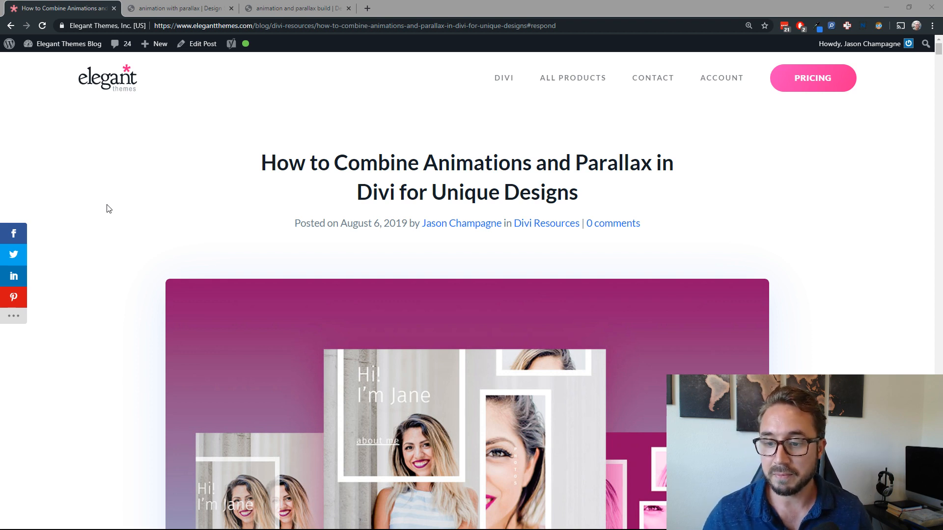
{"action": "left_click", "coordinate": [273, 221]}
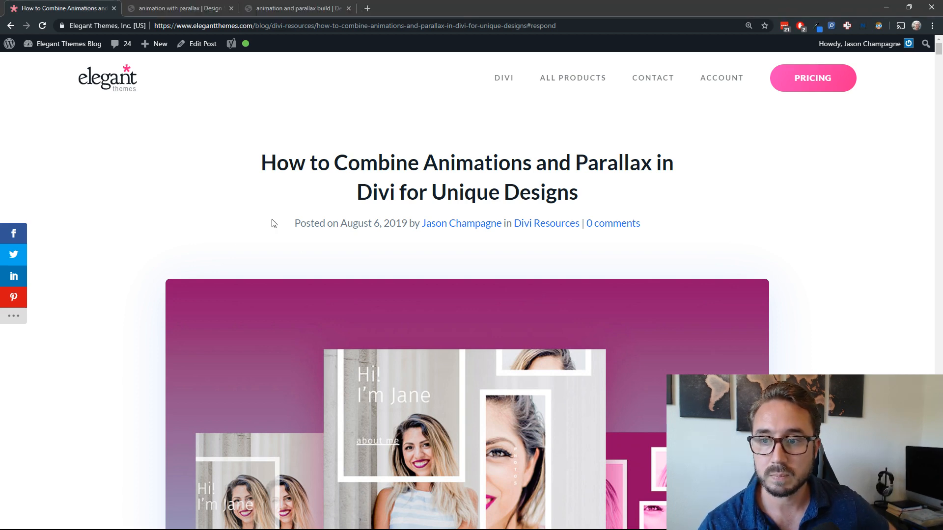
{"action": "scroll", "coordinate": [266, 226], "scroll_direction": "down", "scroll_amount": 1}
{"action": "scroll", "coordinate": [265, 225], "scroll_direction": "down", "scroll_amount": 3}
{"action": "scroll", "coordinate": [265, 225], "scroll_direction": "up", "scroll_amount": 4}
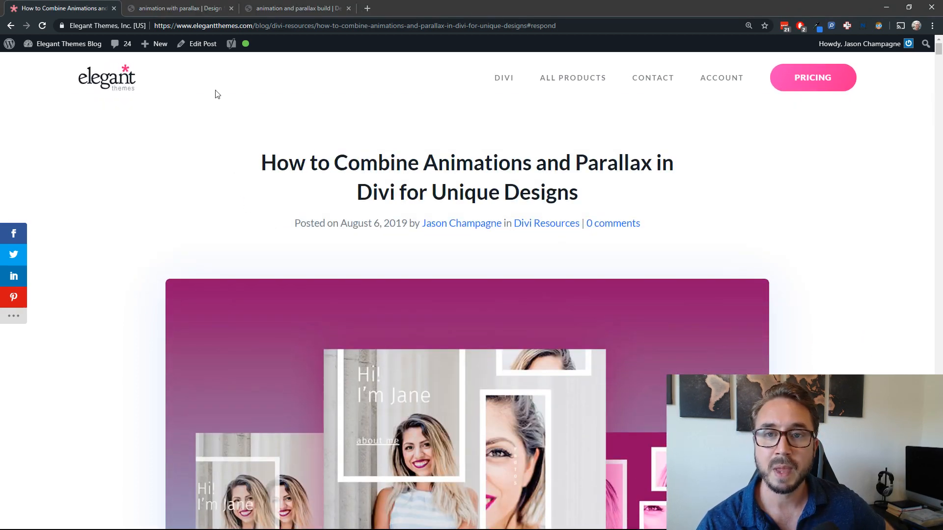
Step: Switch to the finished animation with parallax demo page and reload it to examine the first section's entrance animations
{"action": "left_click", "coordinate": [188, 8]}
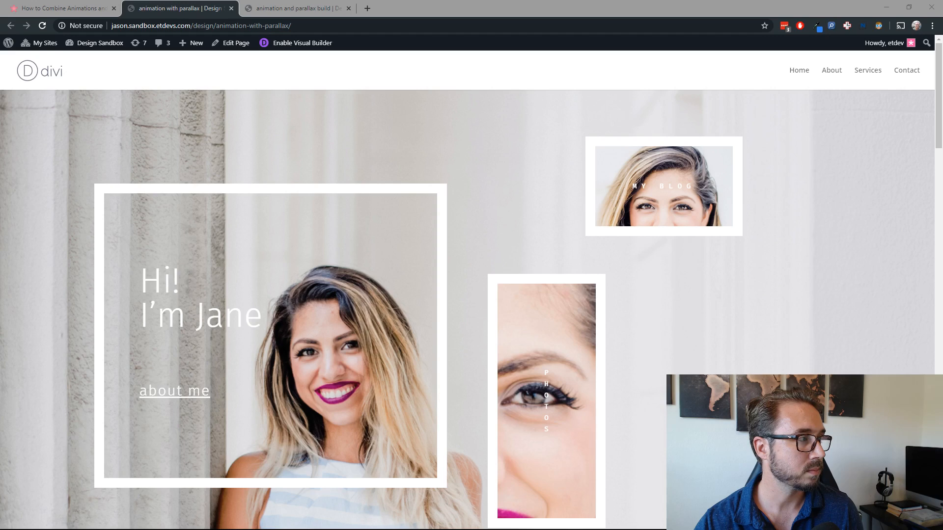
{"action": "left_click", "coordinate": [180, 10]}
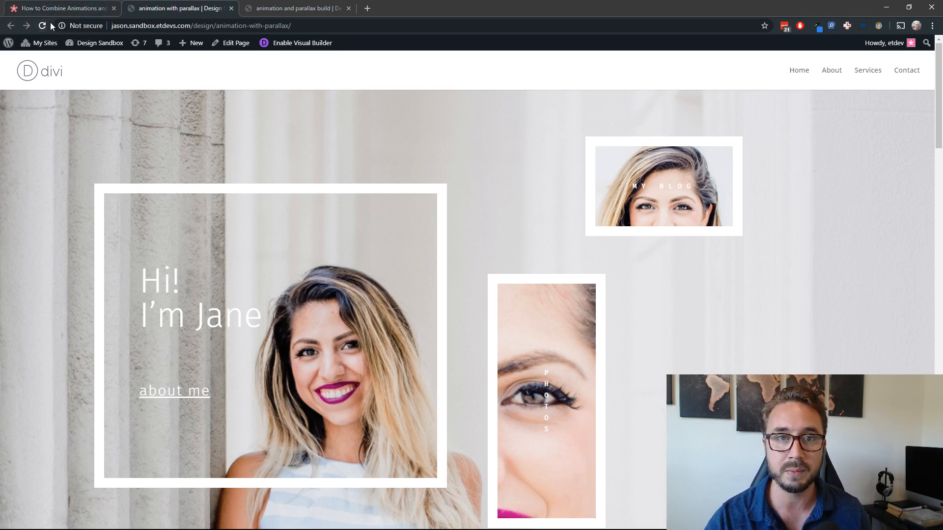
{"action": "left_click", "coordinate": [42, 25]}
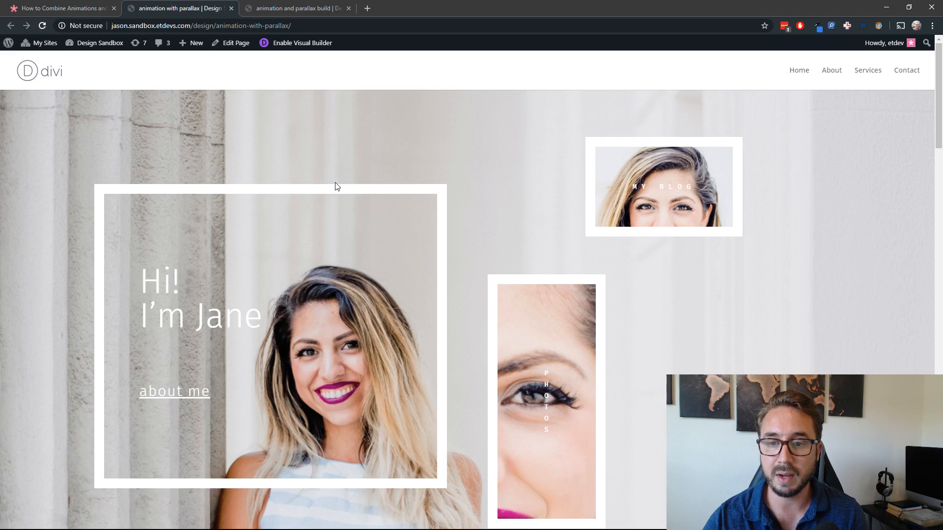
{"action": "scroll", "coordinate": [341, 185], "scroll_direction": "down", "scroll_amount": 3}
{"action": "scroll", "coordinate": [343, 184], "scroll_direction": "up", "scroll_amount": 3}
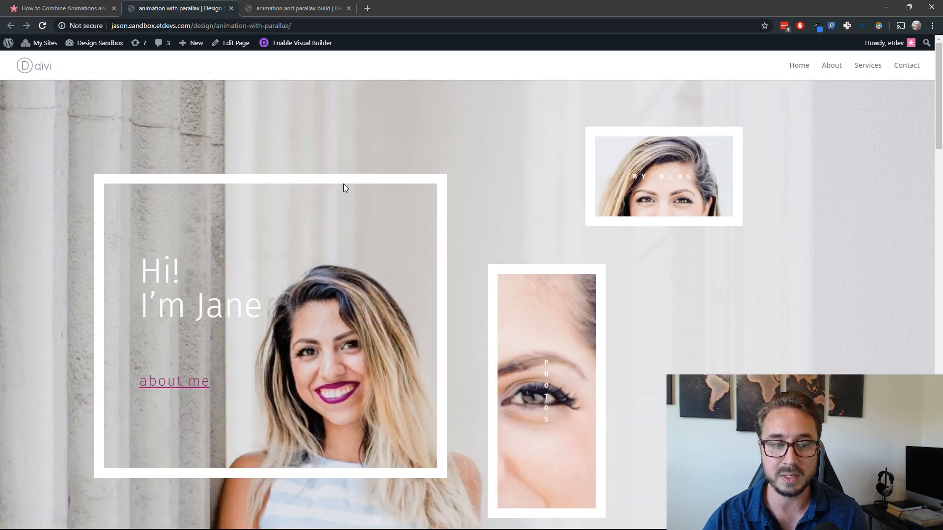
{"action": "scroll", "coordinate": [346, 185], "scroll_direction": "up", "scroll_amount": 1}
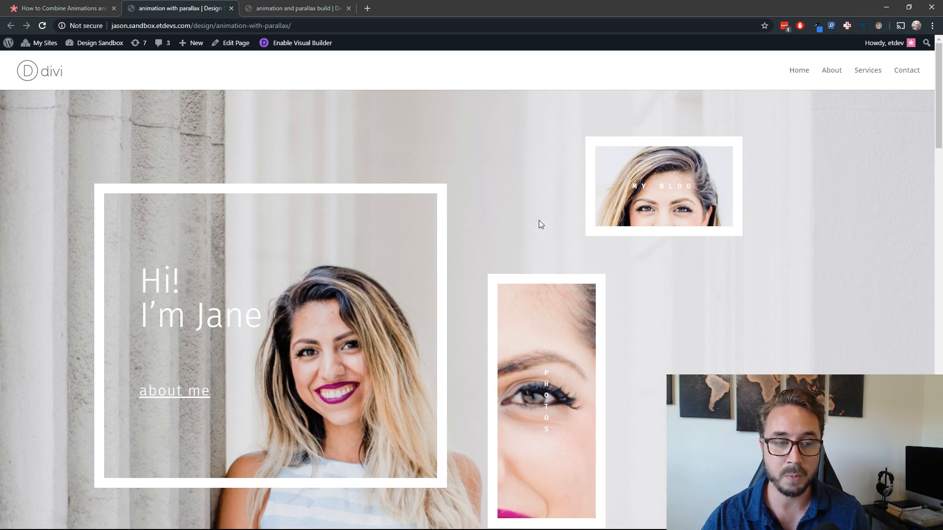
Step: Replay the demo page's opening animations and examine how the framed parallax images in the first section behave during scrolling
{"action": "left_click", "coordinate": [43, 26]}
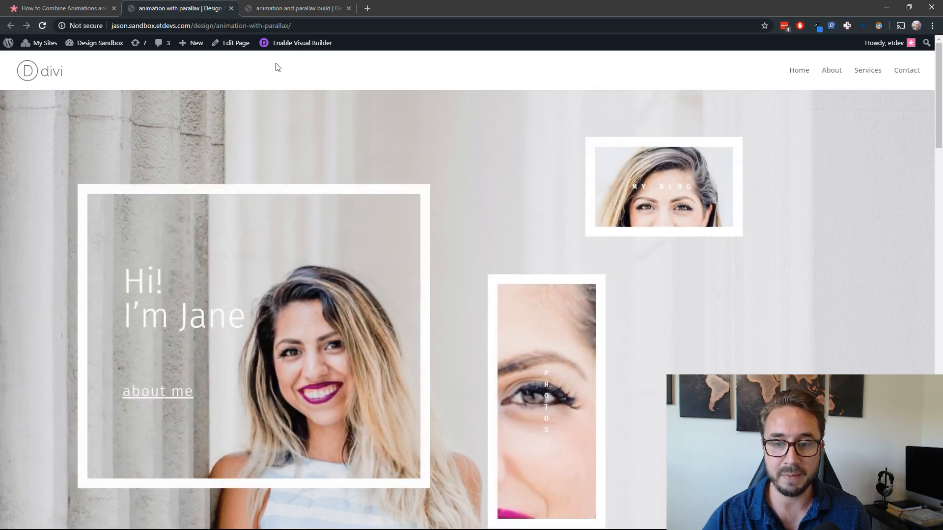
{"action": "scroll", "coordinate": [334, 150], "scroll_direction": "down", "scroll_amount": 3}
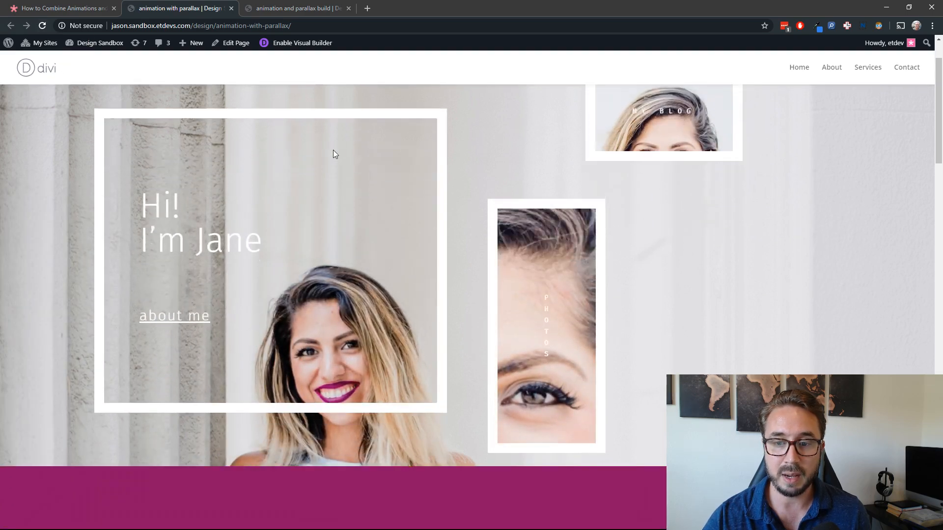
{"action": "scroll", "coordinate": [334, 150], "scroll_direction": "up", "scroll_amount": 3}
{"action": "scroll", "coordinate": [345, 156], "scroll_direction": "down", "scroll_amount": 2}
{"action": "scroll", "coordinate": [346, 157], "scroll_direction": "up", "scroll_amount": 2}
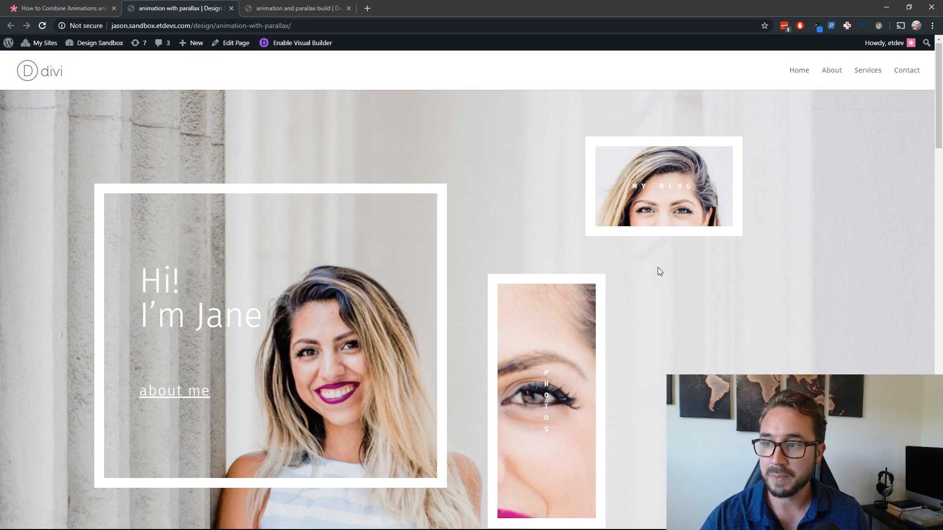
{"action": "scroll", "coordinate": [658, 268], "scroll_direction": "down", "scroll_amount": 4}
{"action": "scroll", "coordinate": [658, 268], "scroll_direction": "up", "scroll_amount": 2}
{"action": "scroll", "coordinate": [675, 246], "scroll_direction": "up", "scroll_amount": 2}
{"action": "scroll", "coordinate": [679, 242], "scroll_direction": "down", "scroll_amount": 5}
{"action": "scroll", "coordinate": [680, 246], "scroll_direction": "up", "scroll_amount": 5}
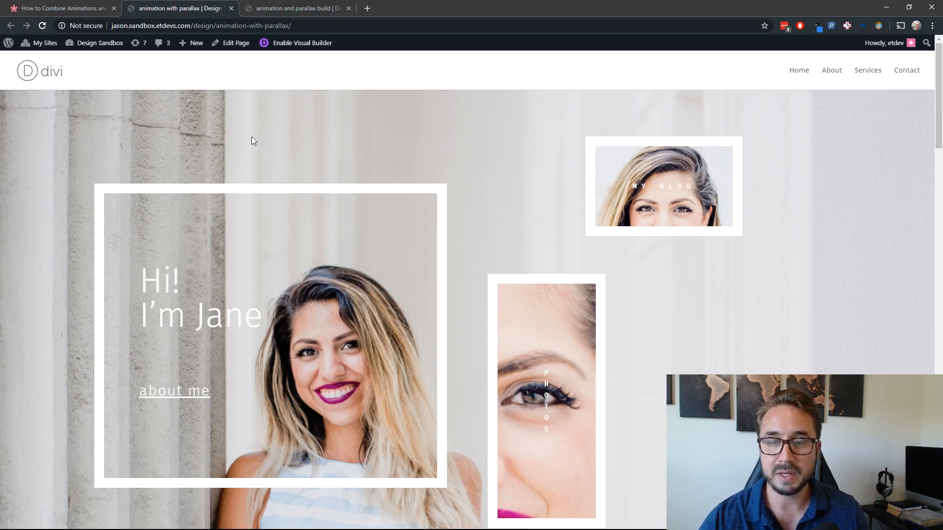
{"action": "scroll", "coordinate": [251, 137], "scroll_direction": "down", "scroll_amount": 5}
{"action": "scroll", "coordinate": [270, 135], "scroll_direction": "up", "scroll_amount": 2}
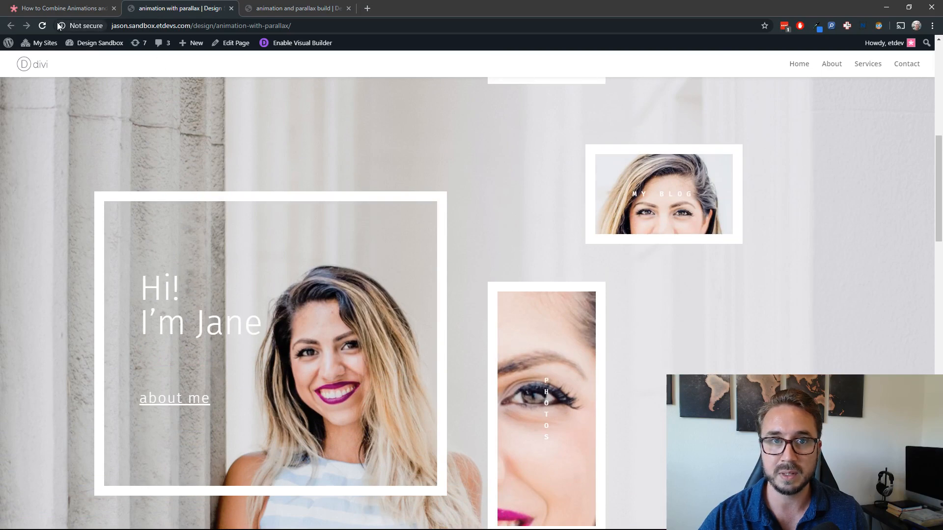
Step: Reload the demo page at its second section and examine the animated frames there and in the grayscale section below
{"action": "left_click", "coordinate": [45, 25]}
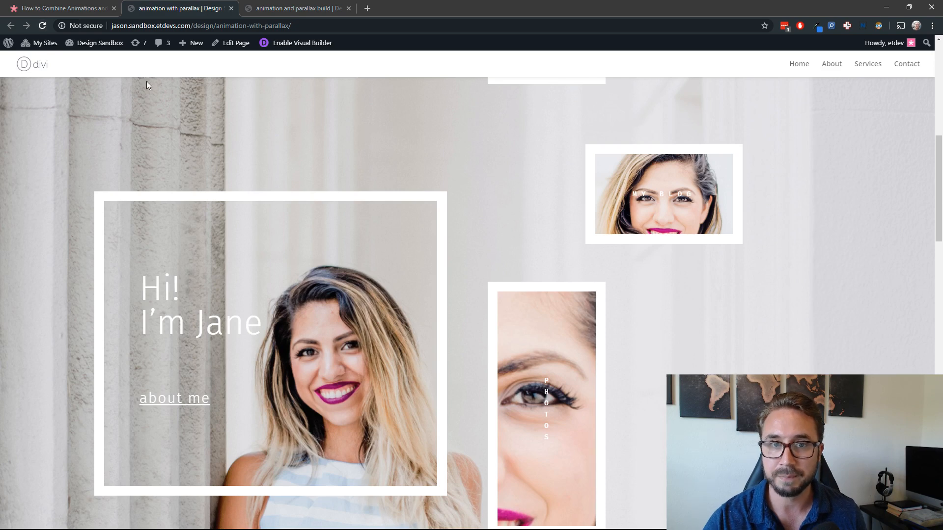
{"action": "left_click", "coordinate": [43, 26]}
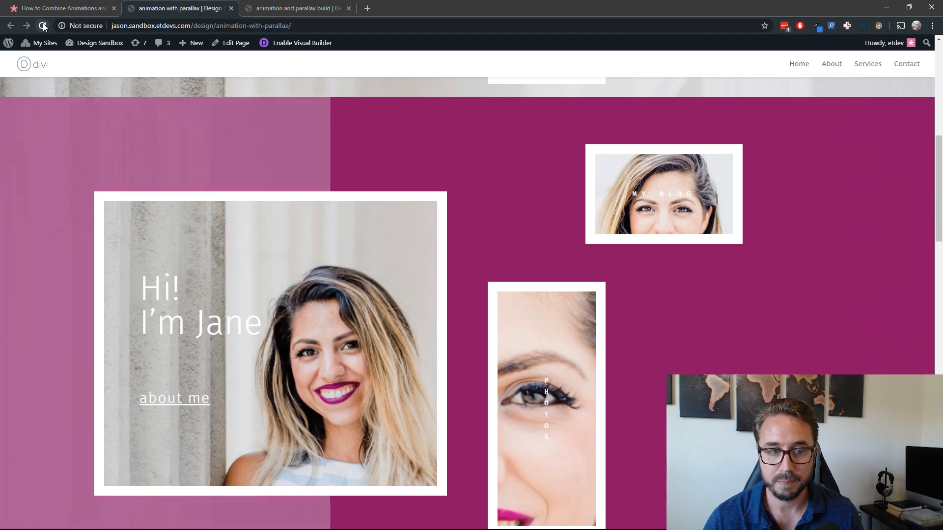
{"action": "scroll", "coordinate": [169, 155], "scroll_direction": "down", "scroll_amount": 2}
{"action": "scroll", "coordinate": [169, 155], "scroll_direction": "up", "scroll_amount": 2}
{"action": "scroll", "coordinate": [169, 156], "scroll_direction": "down", "scroll_amount": 1}
{"action": "scroll", "coordinate": [168, 155], "scroll_direction": "up", "scroll_amount": 1}
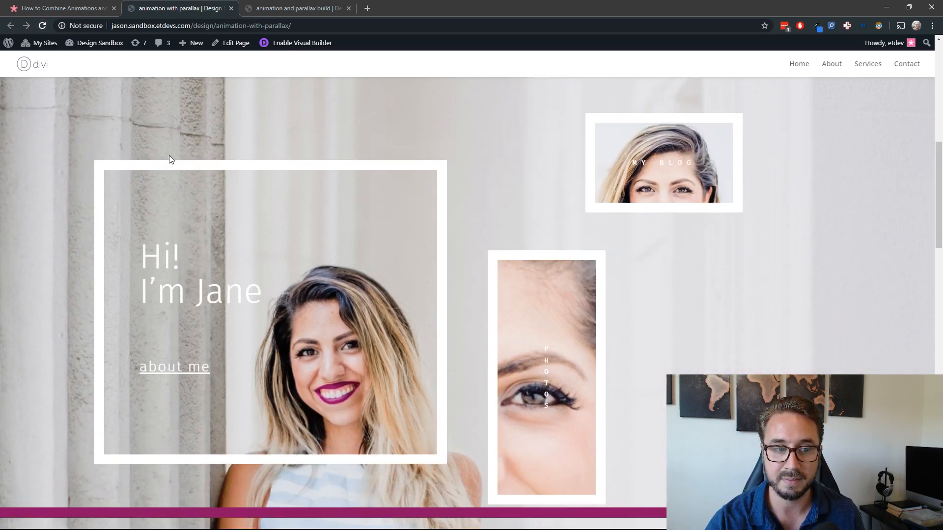
{"action": "scroll", "coordinate": [169, 155], "scroll_direction": "down", "scroll_amount": 7}
{"action": "scroll", "coordinate": [174, 132], "scroll_direction": "down", "scroll_amount": 2}
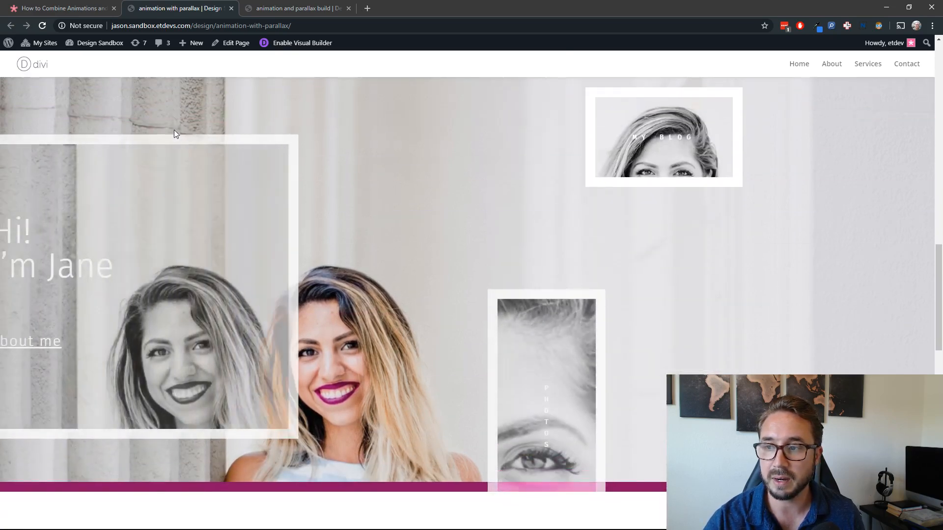
{"action": "scroll", "coordinate": [174, 132], "scroll_direction": "up", "scroll_amount": 1}
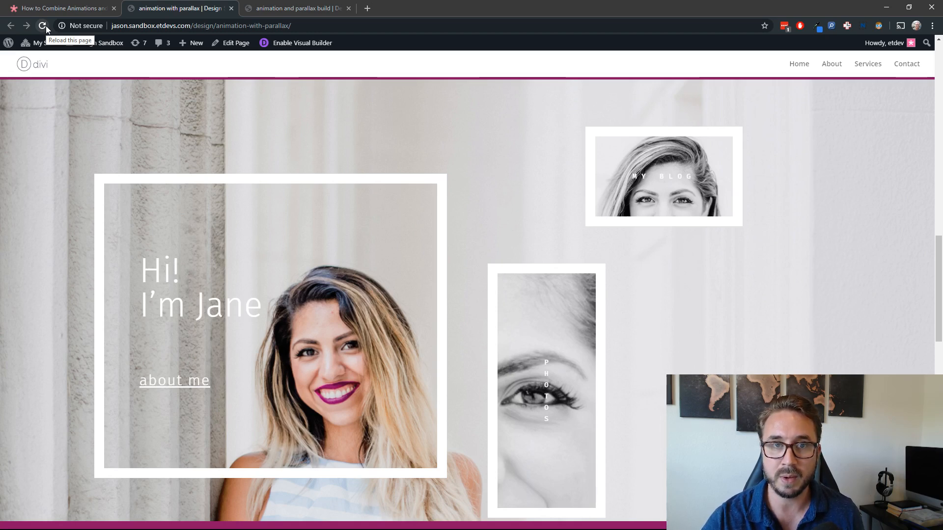
Step: Reload the demo page at the grayscale section to review its animations, and return to the first section
{"action": "left_click", "coordinate": [46, 26]}
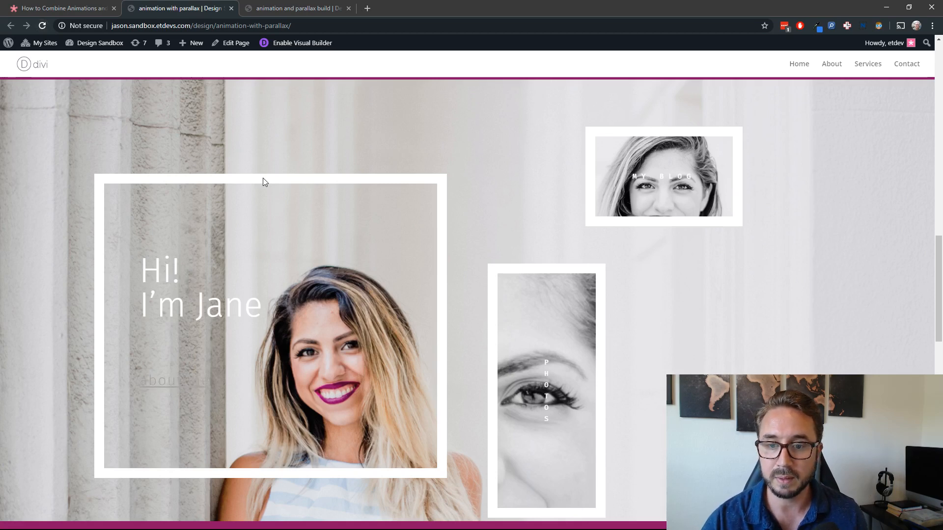
{"action": "scroll", "coordinate": [263, 178], "scroll_direction": "down", "scroll_amount": 2}
{"action": "scroll", "coordinate": [263, 179], "scroll_direction": "up", "scroll_amount": 3}
{"action": "scroll", "coordinate": [263, 178], "scroll_direction": "down", "scroll_amount": 1}
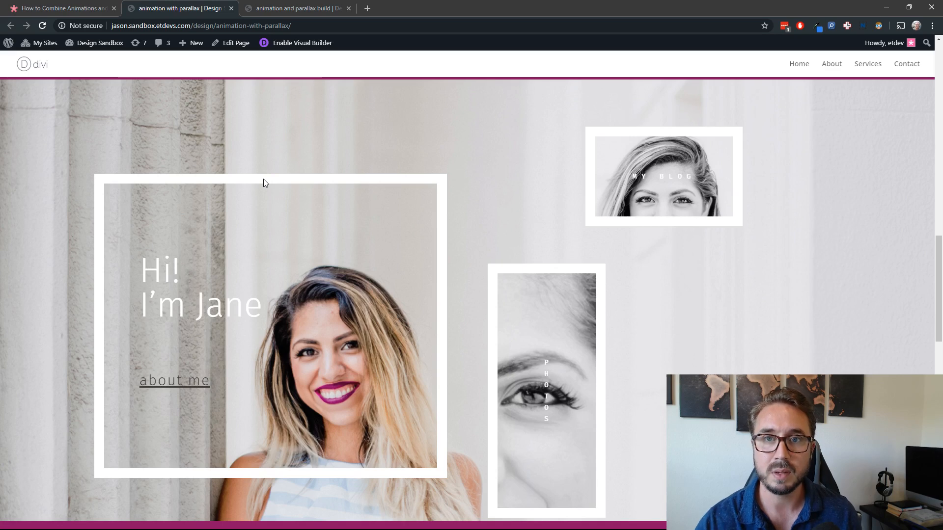
{"action": "scroll", "coordinate": [311, 232], "scroll_direction": "up", "scroll_amount": 1}
{"action": "scroll", "coordinate": [315, 236], "scroll_direction": "up", "scroll_amount": 10}
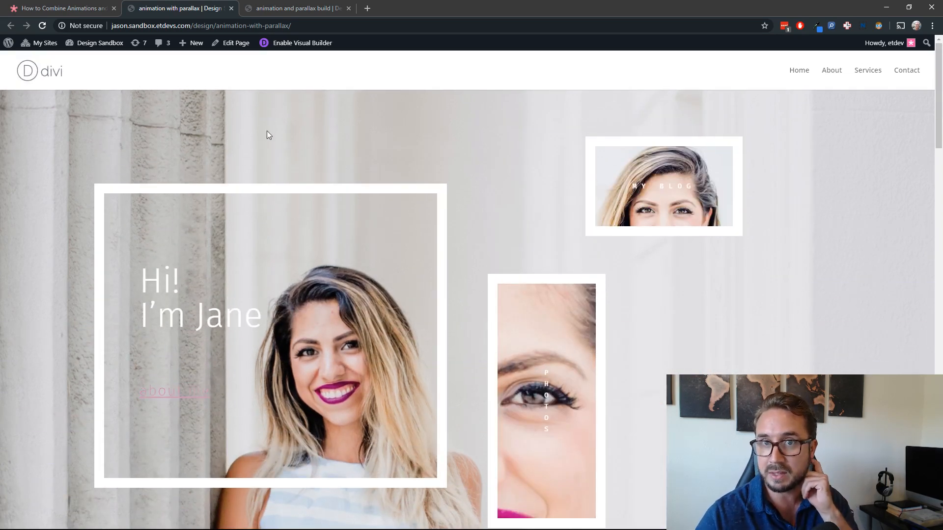
Step: Switch to the animation and parallax build page and insert a row with two equal columns, without adding a module
{"action": "mouse_move", "coordinate": [108, 59]}
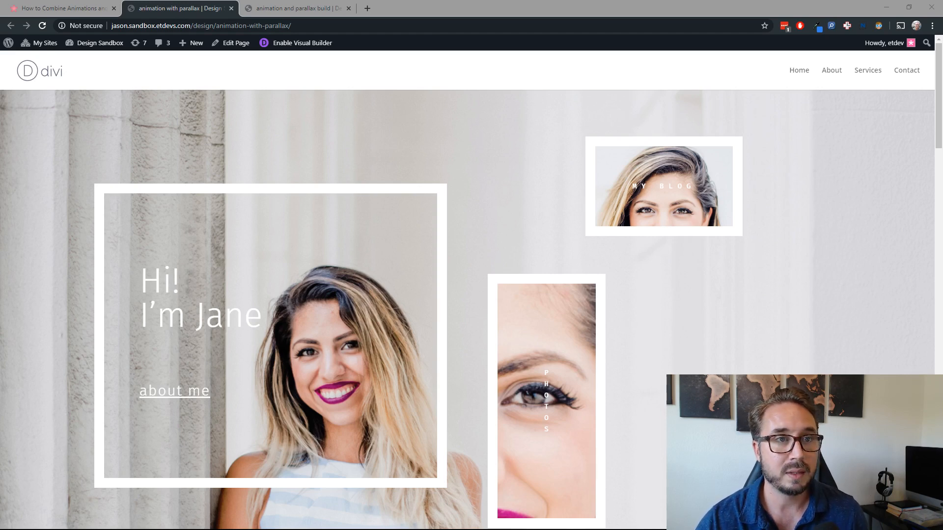
{"action": "left_click", "coordinate": [199, 13]}
{"action": "left_click", "coordinate": [287, 8]}
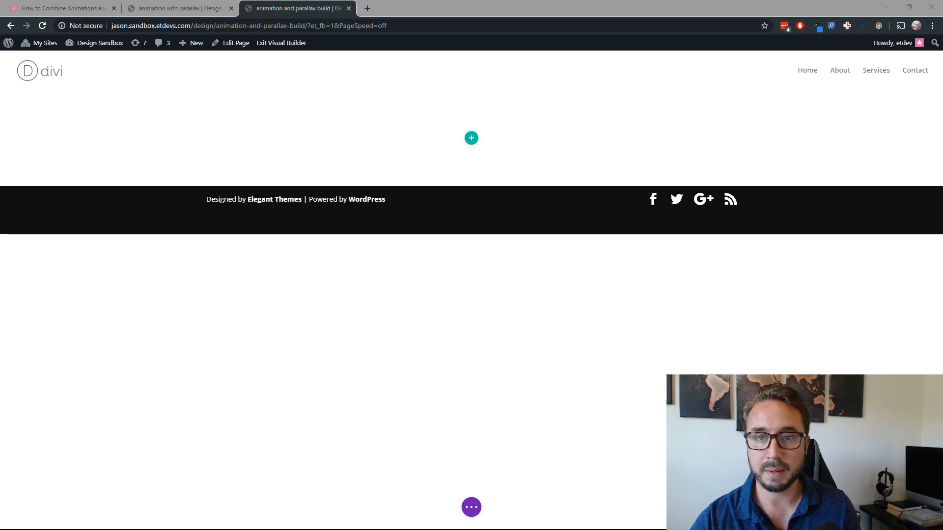
{"action": "left_click", "coordinate": [471, 140]}
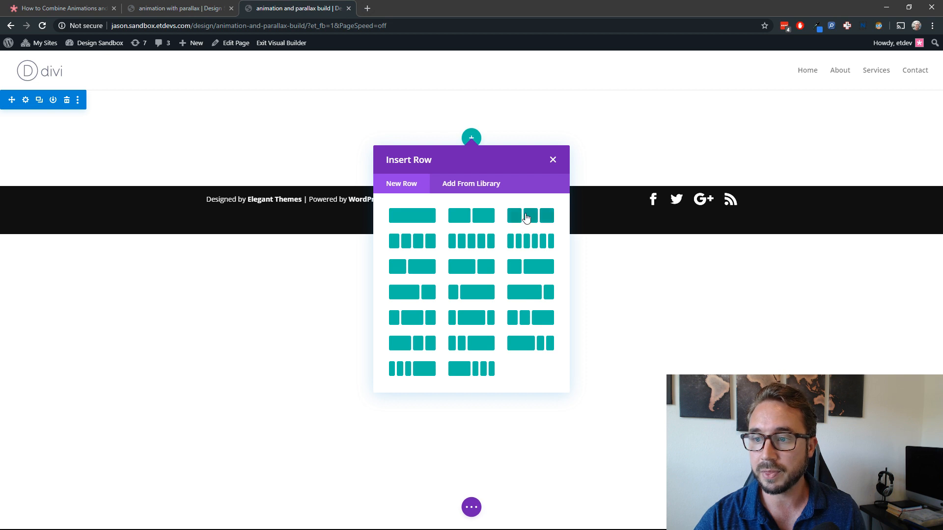
{"action": "left_click", "coordinate": [490, 223]}
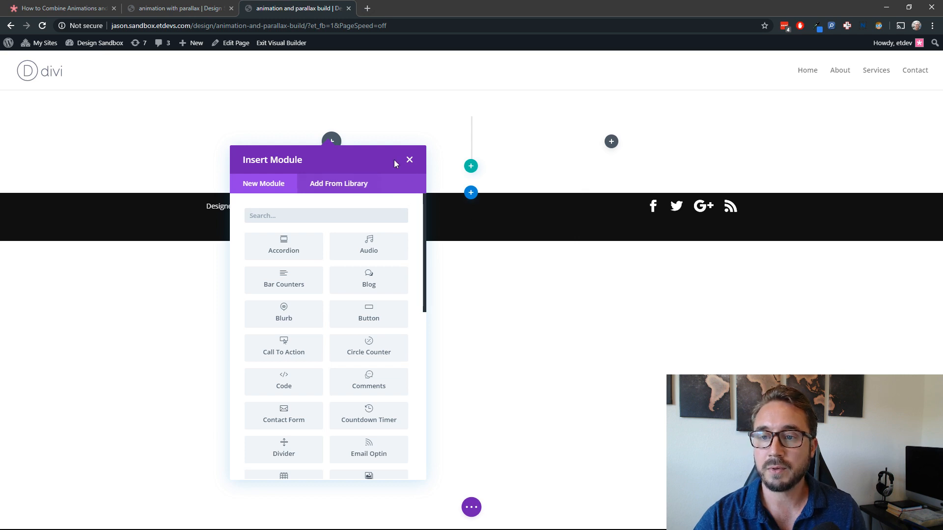
{"action": "left_click", "coordinate": [410, 159]}
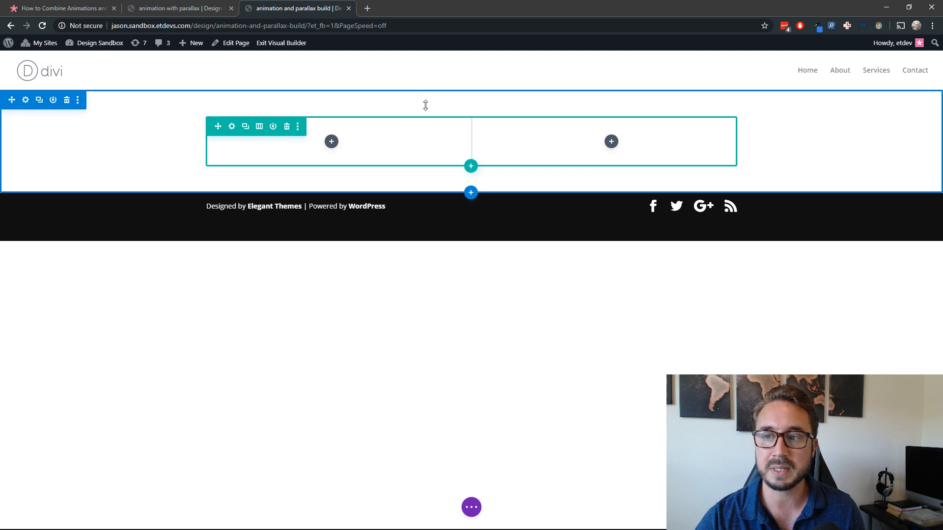
Step: Remove the section's top and bottom padding directly on the page canvas
{"action": "left_click_drag", "start_coordinate": [420, 105], "coordinate": [430, 73]}
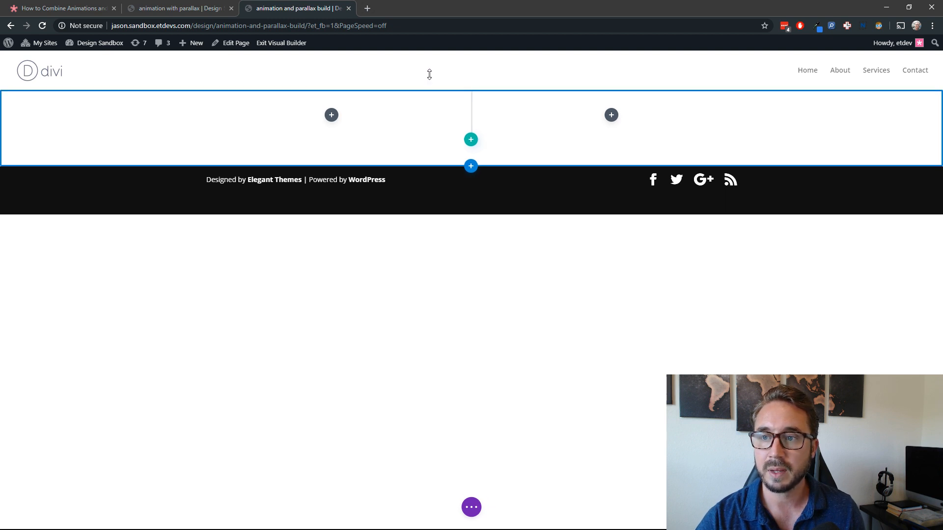
{"action": "left_click_drag", "start_coordinate": [409, 151], "coordinate": [408, 126]}
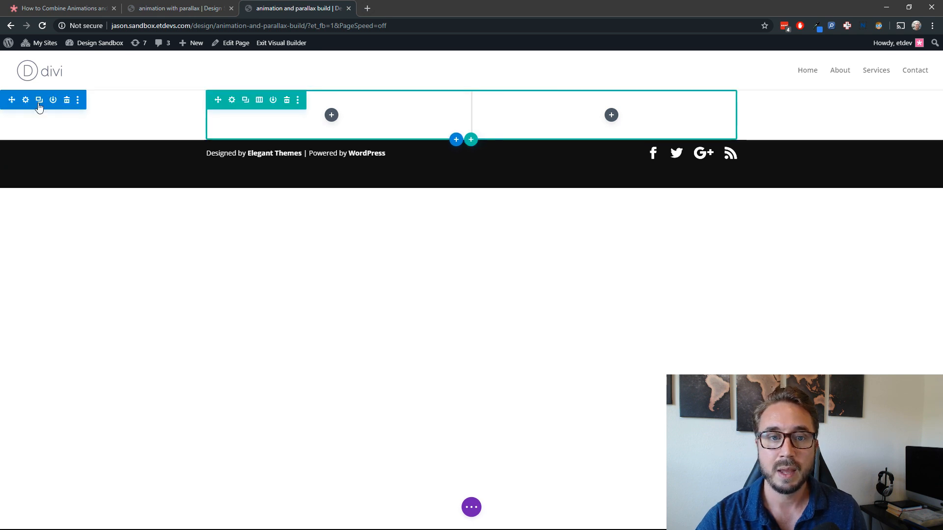
Step: Set the two-column row's top and bottom padding to 0px
{"action": "left_click", "coordinate": [232, 99]}
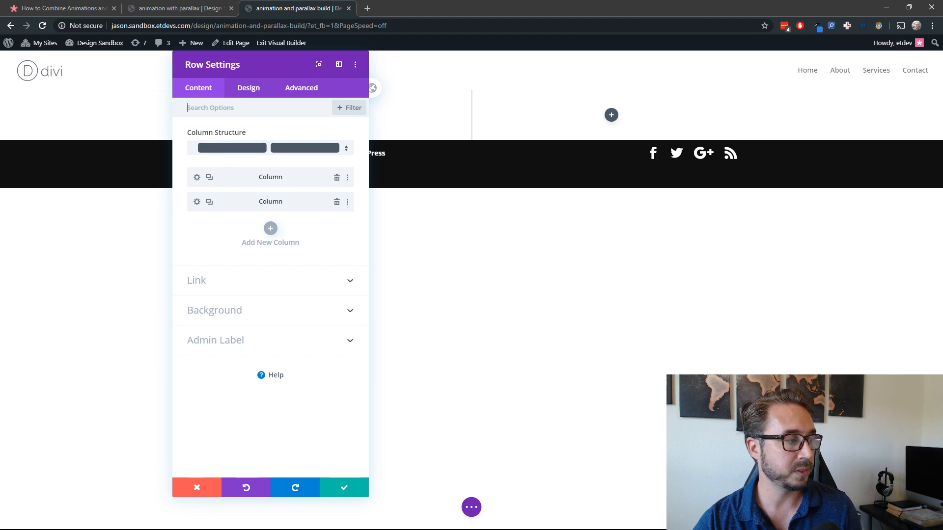
{"action": "left_click", "coordinate": [259, 91]}
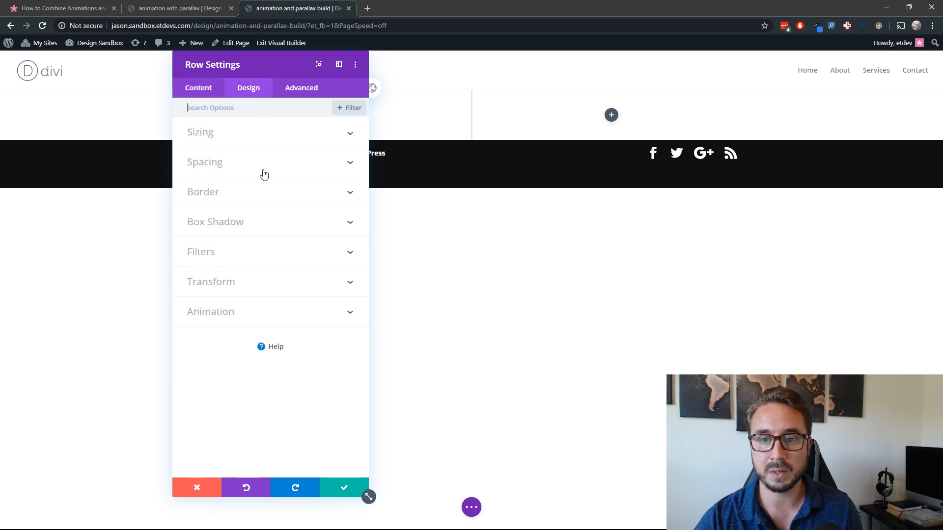
{"action": "left_click", "coordinate": [262, 170]}
{"action": "left_click", "coordinate": [212, 251]}
{"action": "type", "text": "0"}
{"action": "left_click", "coordinate": [262, 253]}
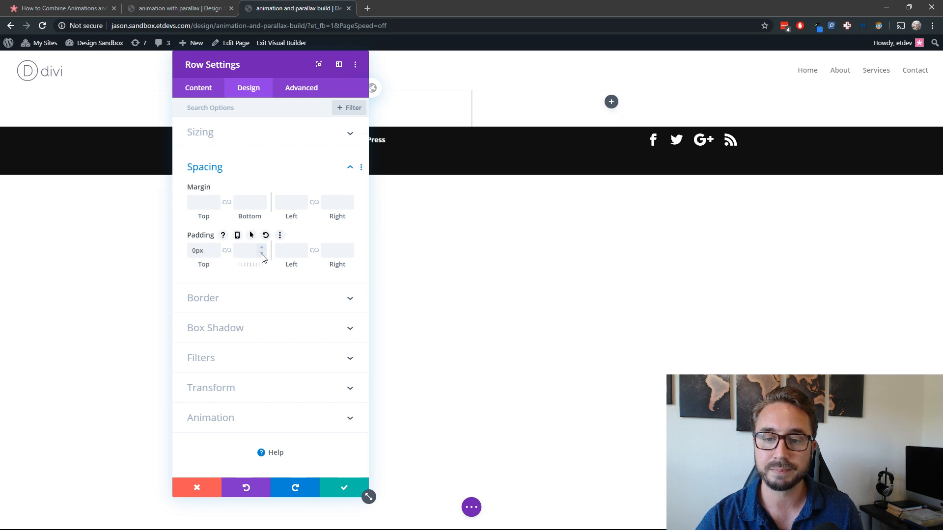
{"action": "type", "text": "0"}
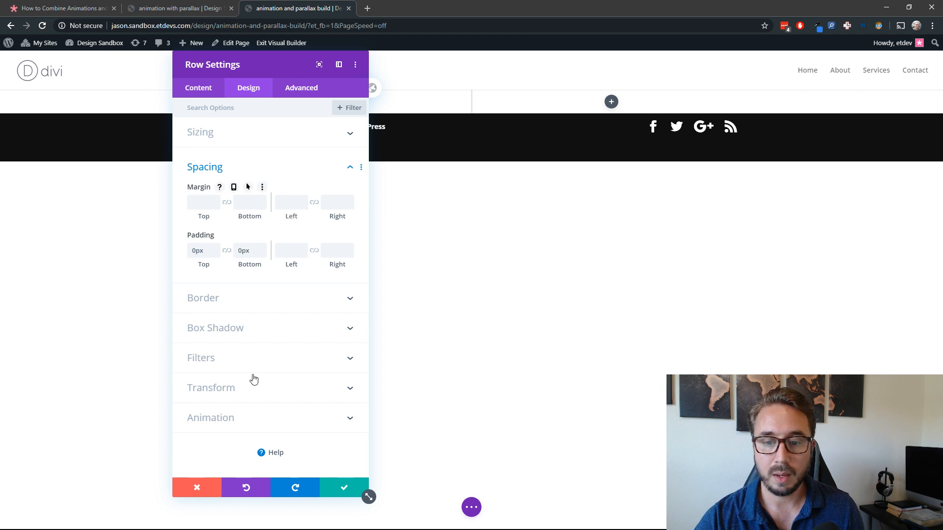
Step: Search the media library for "life" and set life-coach-25.jpg as the two-column row's background image
{"action": "left_click", "coordinate": [216, 96]}
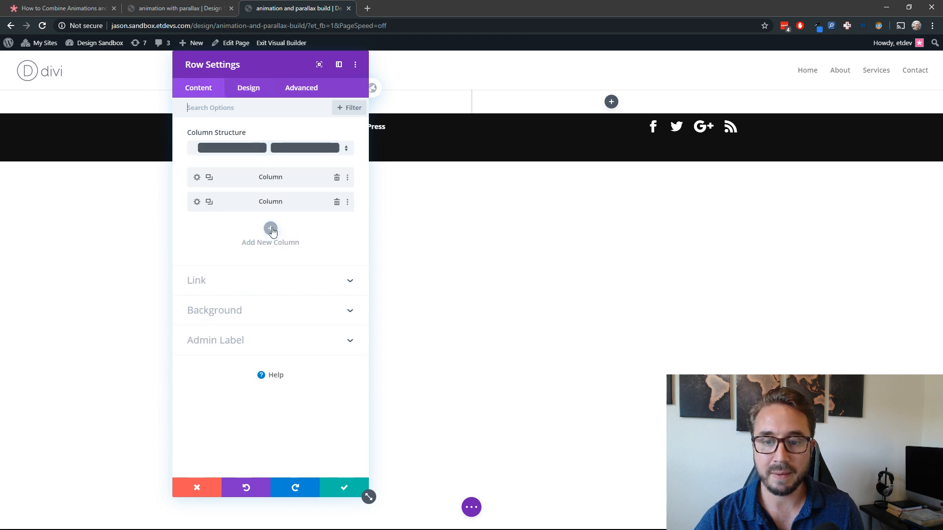
{"action": "left_click", "coordinate": [265, 319]}
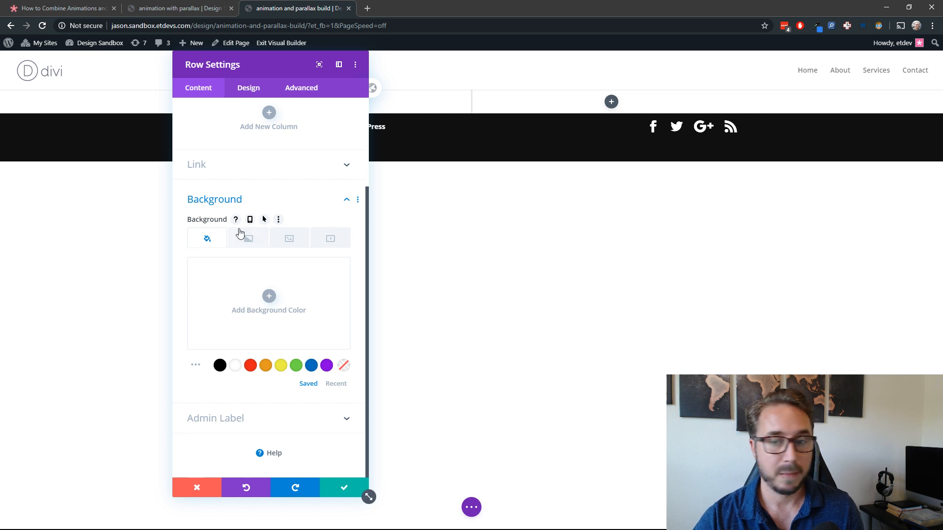
{"action": "left_click", "coordinate": [292, 239]}
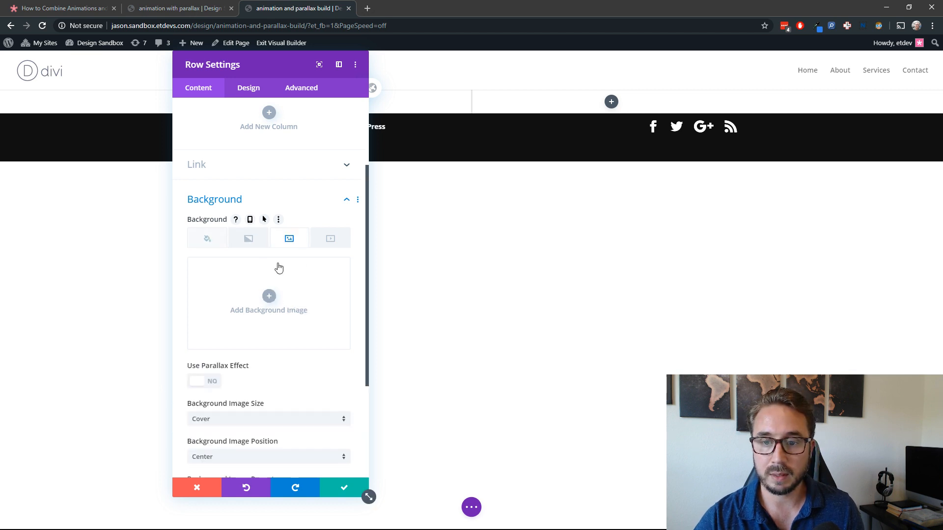
{"action": "left_click", "coordinate": [269, 296]}
{"action": "left_click", "coordinate": [729, 102]}
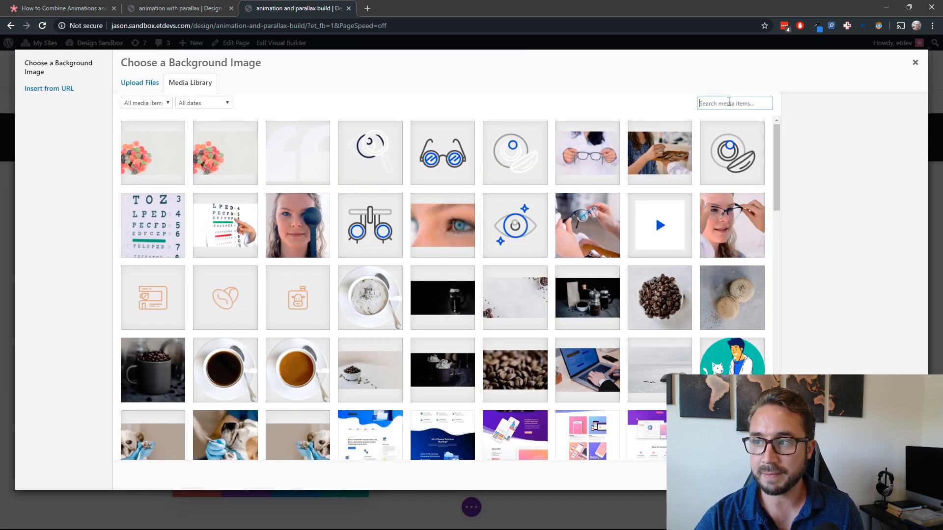
{"action": "type", "text": "life"}
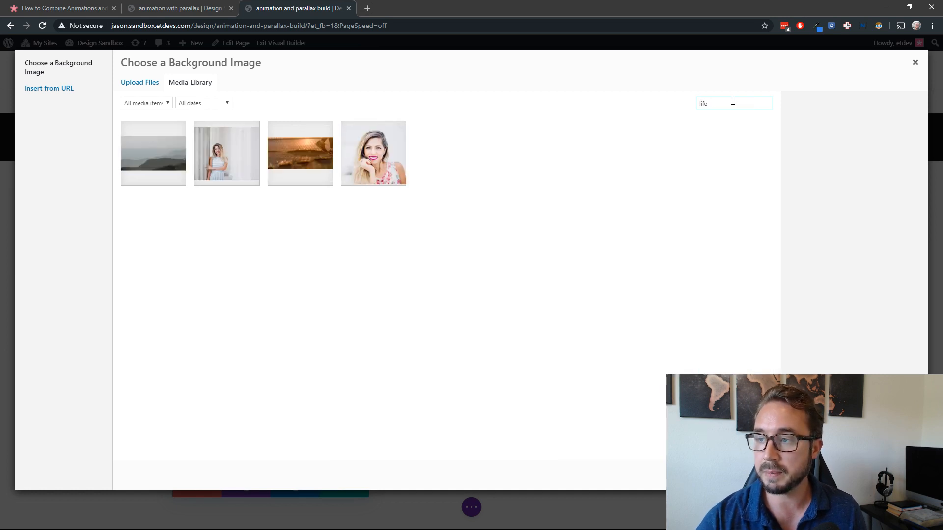
{"action": "left_click", "coordinate": [225, 167]}
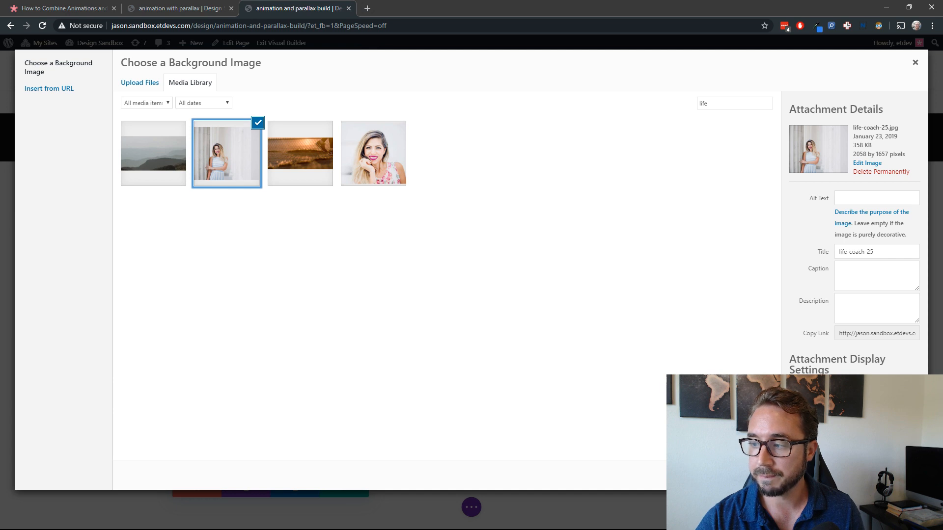
{"action": "left_click", "coordinate": [886, 475]}
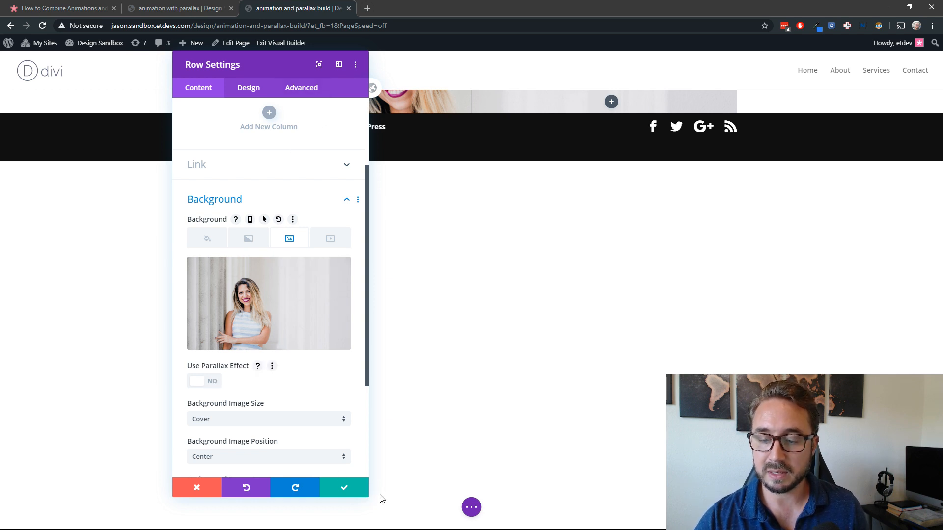
Step: Enable the parallax effect on the row's background image and set the parallax method to CSS
{"action": "left_click_drag", "start_coordinate": [367, 497], "coordinate": [368, 367]}
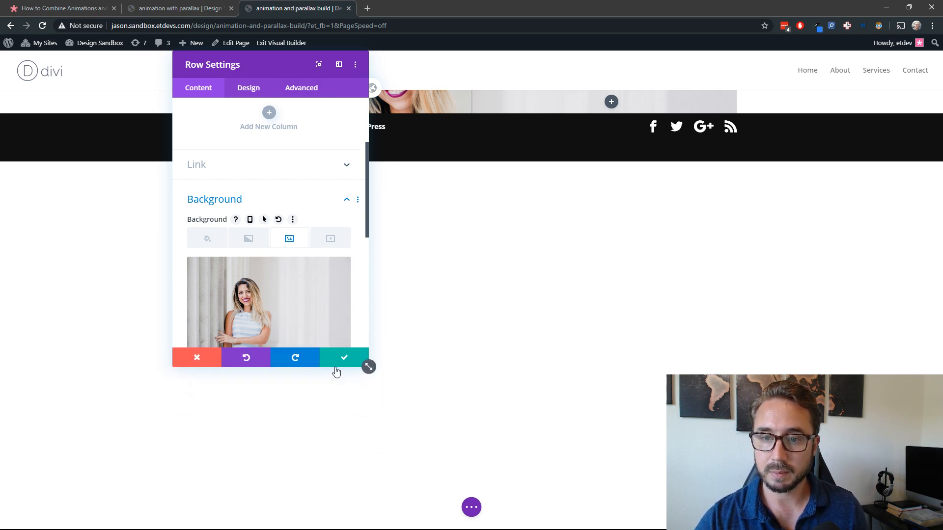
{"action": "scroll", "coordinate": [309, 220], "scroll_direction": "down", "scroll_amount": 2}
{"action": "scroll", "coordinate": [309, 220], "scroll_direction": "up", "scroll_amount": 1}
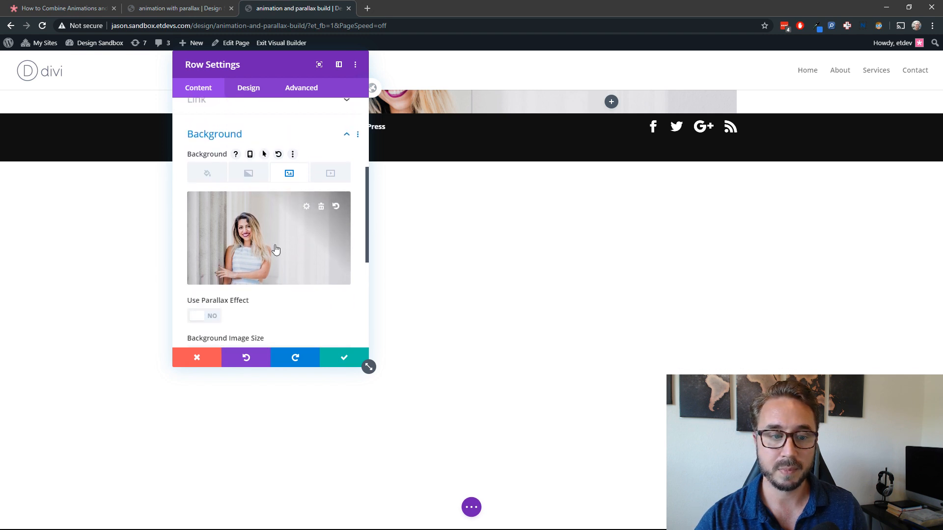
{"action": "left_click", "coordinate": [215, 318]}
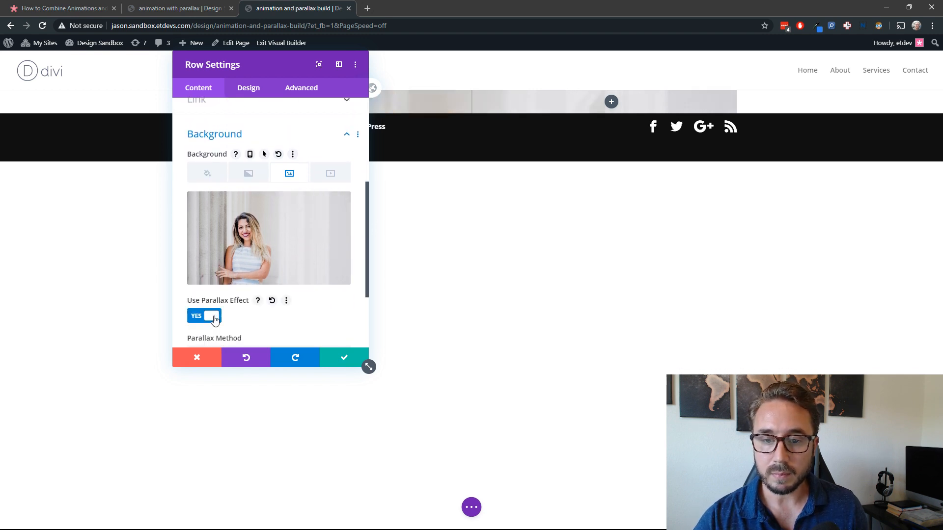
{"action": "scroll", "coordinate": [255, 317], "scroll_direction": "down", "scroll_amount": 2}
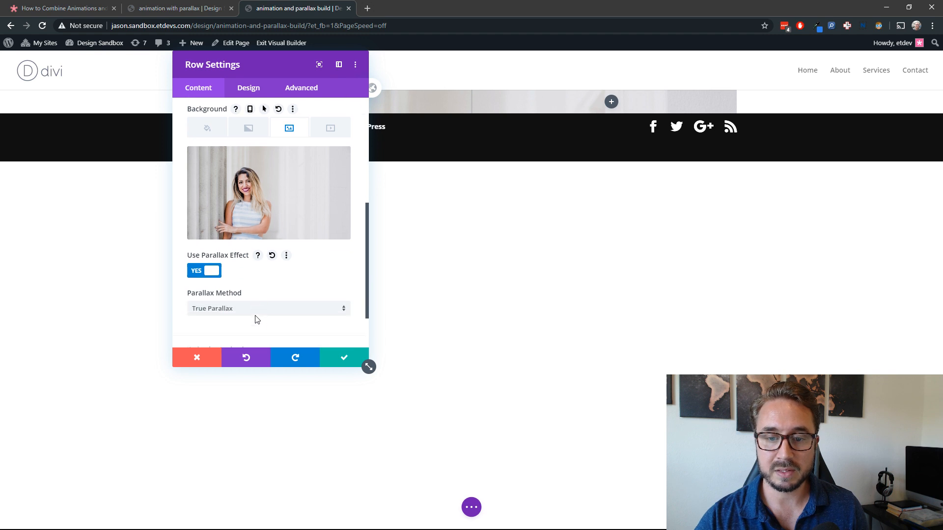
{"action": "left_click", "coordinate": [234, 293]}
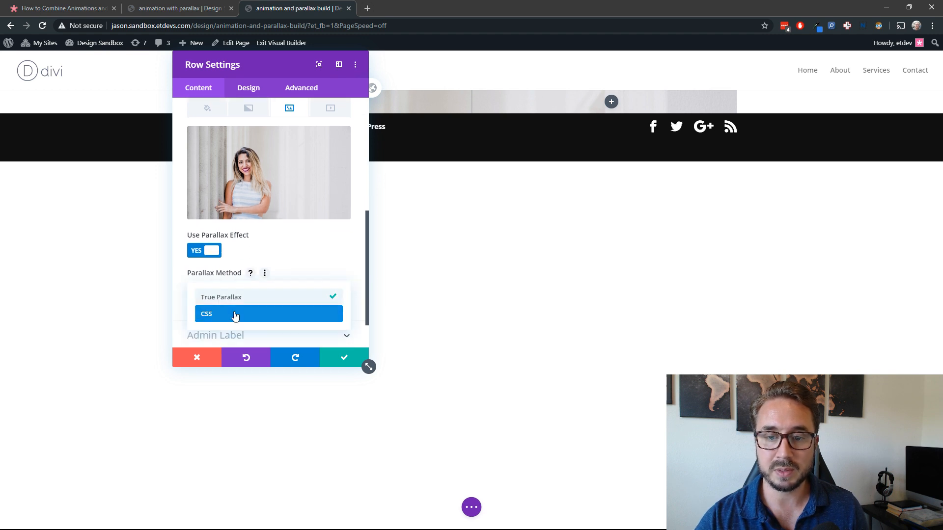
{"action": "left_click", "coordinate": [233, 314]}
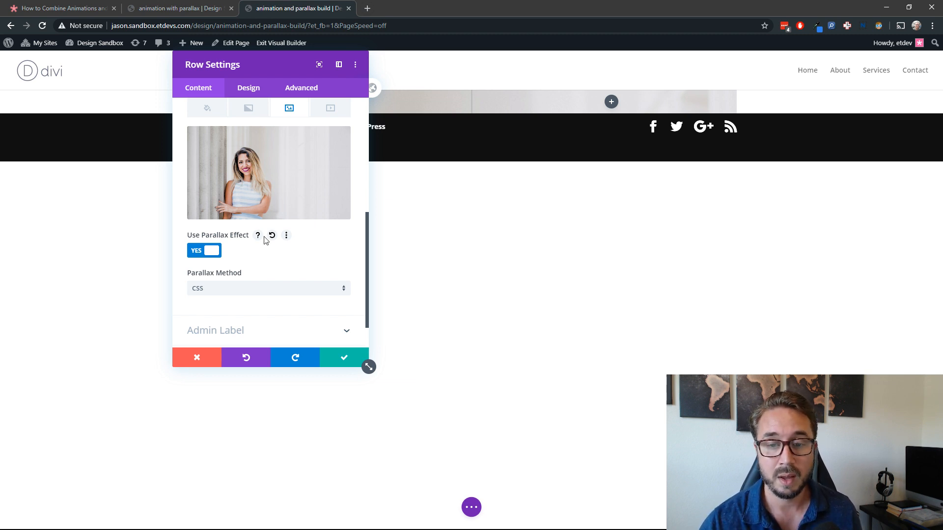
{"action": "left_click", "coordinate": [242, 288]}
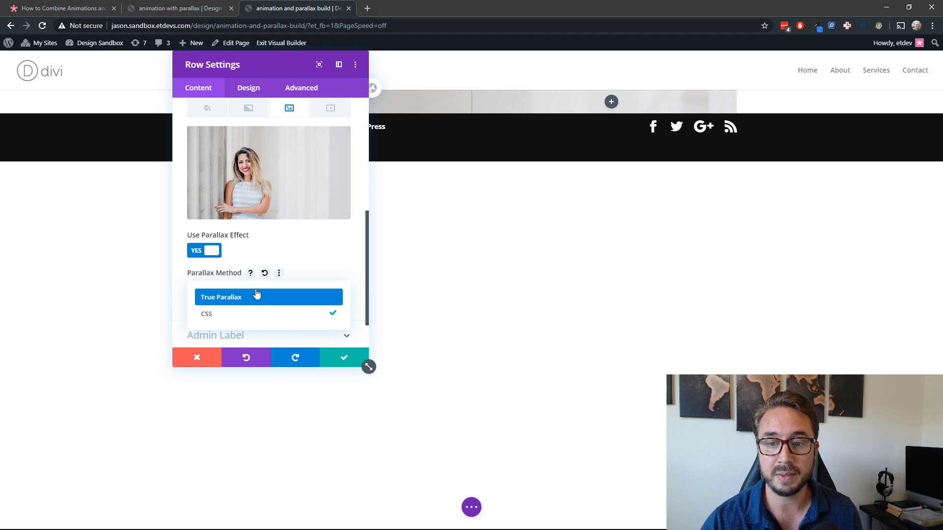
{"action": "left_click", "coordinate": [296, 257]}
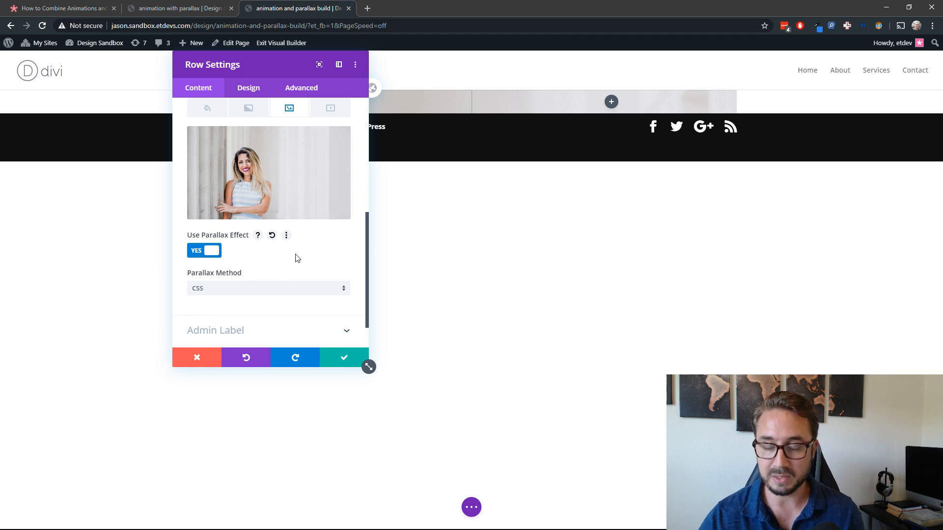
{"action": "left_click_drag", "start_coordinate": [292, 67], "coordinate": [214, 168]}
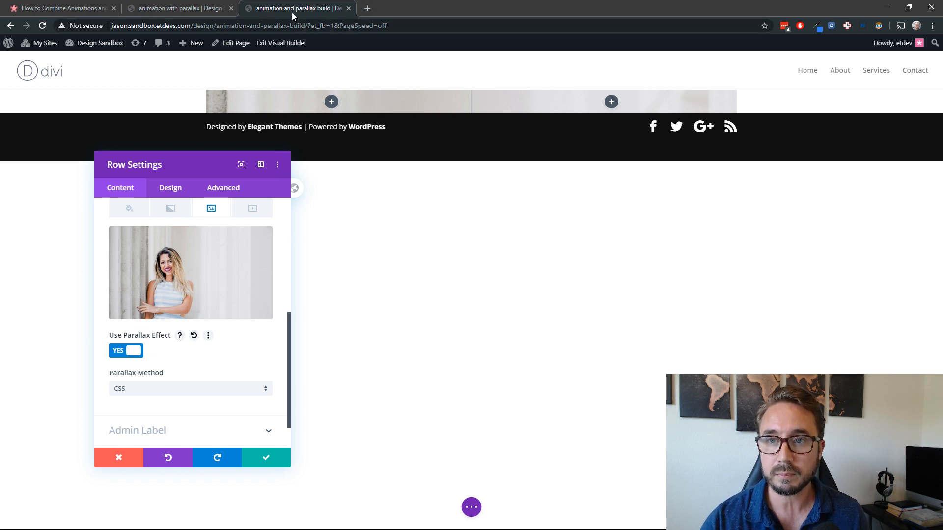
Step: Switch to the animation with parallax demo page and examine how the background and framed images behave in the first section
{"action": "left_click", "coordinate": [189, 9]}
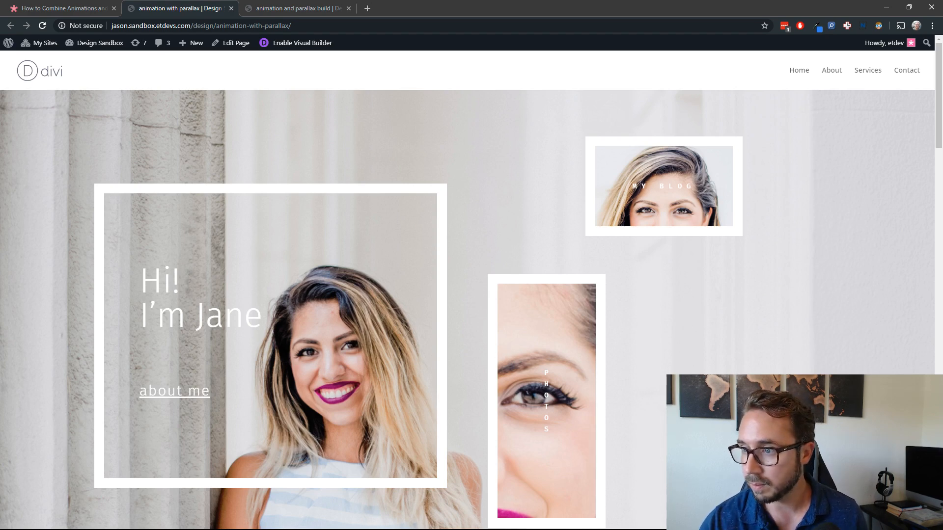
{"action": "scroll", "coordinate": [503, 349], "scroll_direction": "down", "scroll_amount": 3}
{"action": "scroll", "coordinate": [466, 295], "scroll_direction": "up", "scroll_amount": 3}
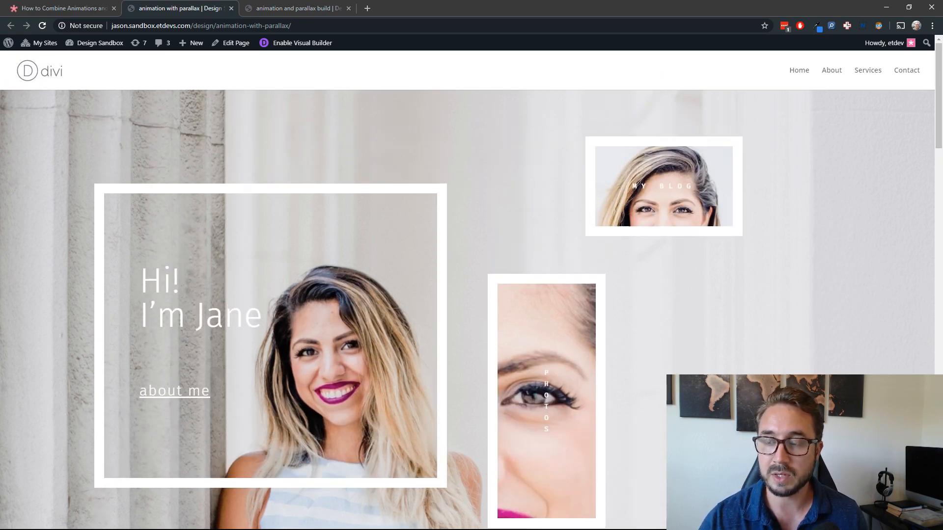
{"action": "scroll", "coordinate": [467, 295], "scroll_direction": "down", "scroll_amount": 5}
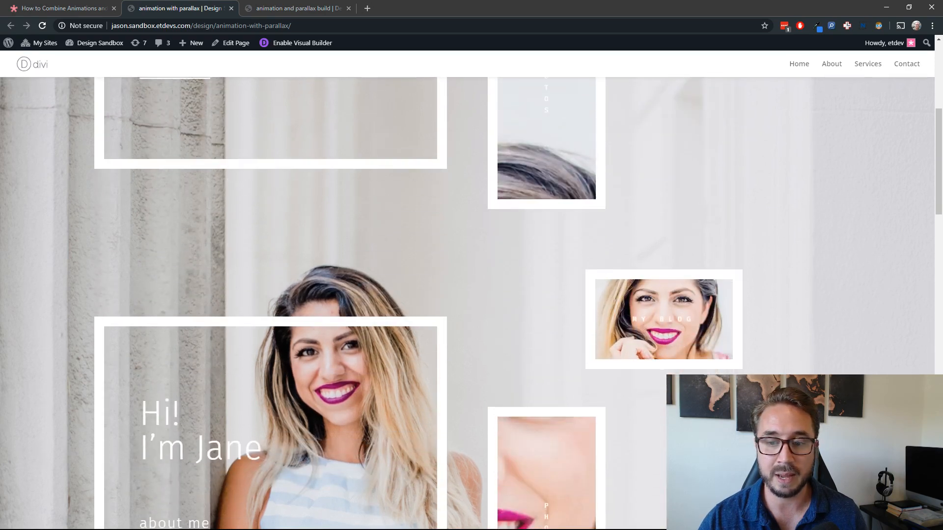
{"action": "scroll", "coordinate": [466, 294], "scroll_direction": "up", "scroll_amount": 3}
{"action": "scroll", "coordinate": [466, 295], "scroll_direction": "down", "scroll_amount": 4}
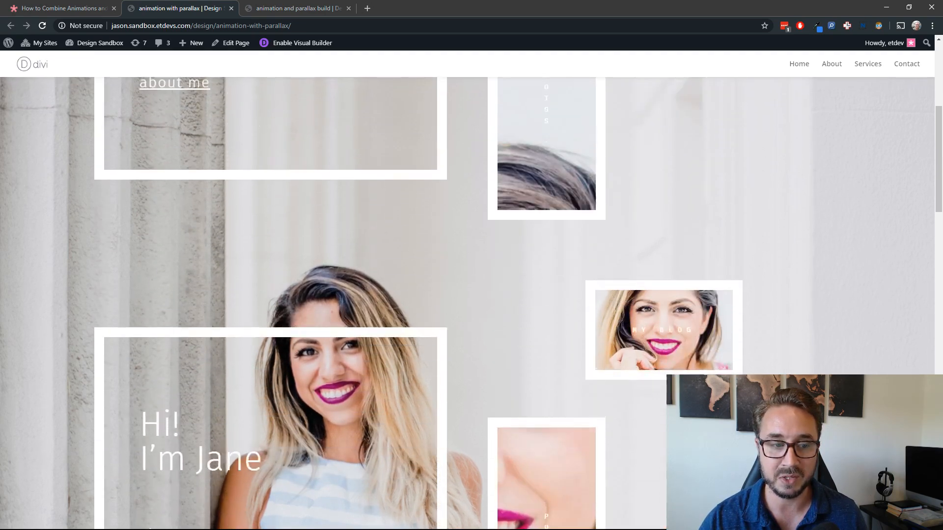
{"action": "scroll", "coordinate": [467, 295], "scroll_direction": "up", "scroll_amount": 4}
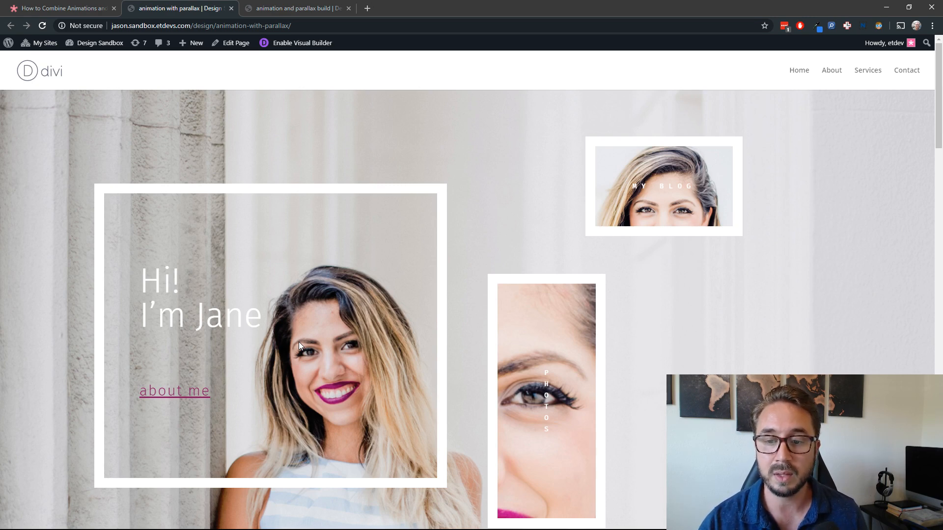
{"action": "scroll", "coordinate": [299, 342], "scroll_direction": "down", "scroll_amount": 3}
{"action": "scroll", "coordinate": [298, 342], "scroll_direction": "up", "scroll_amount": 3}
{"action": "scroll", "coordinate": [299, 342], "scroll_direction": "down", "scroll_amount": 3}
{"action": "scroll", "coordinate": [299, 342], "scroll_direction": "up", "scroll_amount": 3}
{"action": "scroll", "coordinate": [298, 342], "scroll_direction": "down", "scroll_amount": 3}
{"action": "scroll", "coordinate": [299, 341], "scroll_direction": "up", "scroll_amount": 3}
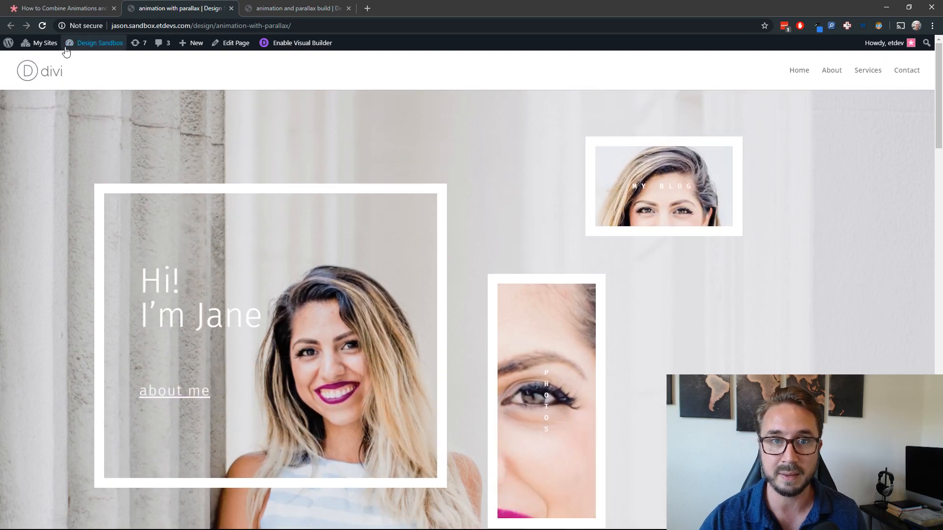
Step: Reload the demo page to review the first section's animations and parallax, and check the blog post on combining them
{"action": "left_click", "coordinate": [43, 27]}
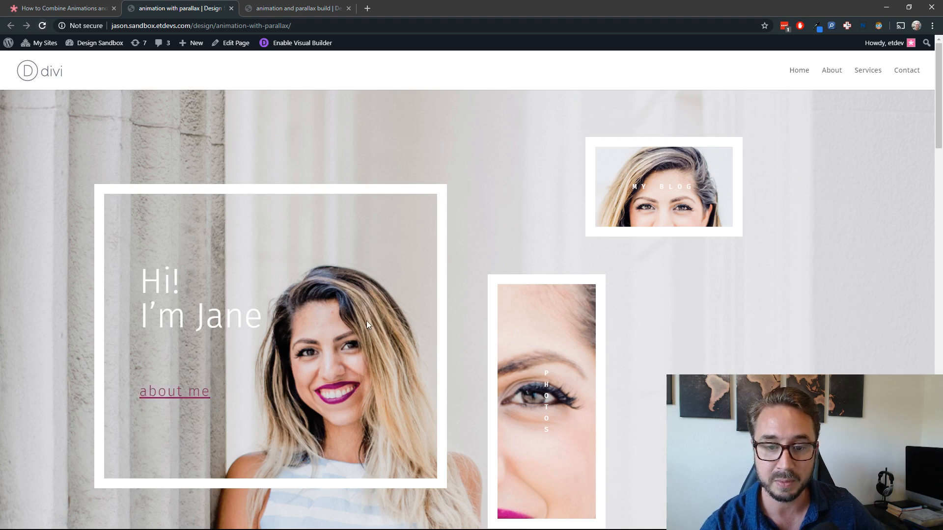
{"action": "scroll", "coordinate": [366, 320], "scroll_direction": "down", "scroll_amount": 2}
{"action": "scroll", "coordinate": [366, 320], "scroll_direction": "up", "scroll_amount": 3}
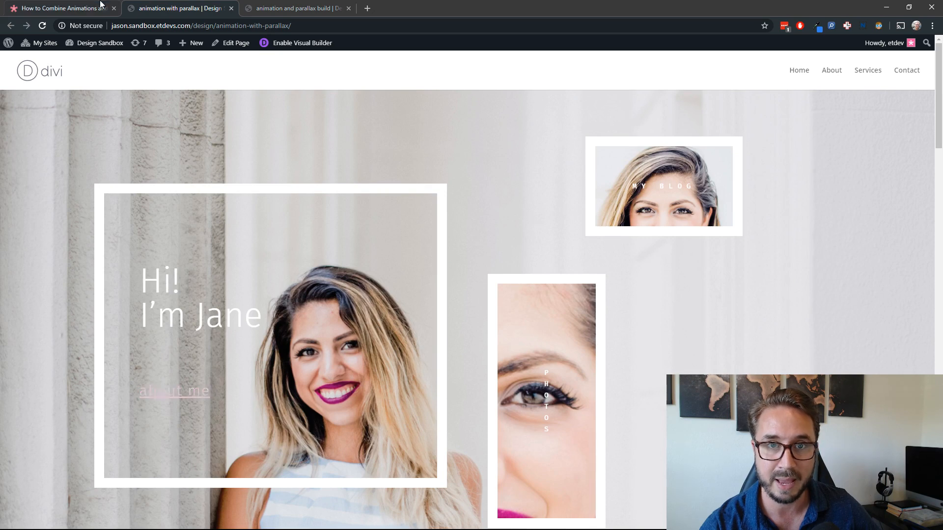
{"action": "left_click", "coordinate": [278, 10]}
{"action": "left_click", "coordinate": [185, 8]}
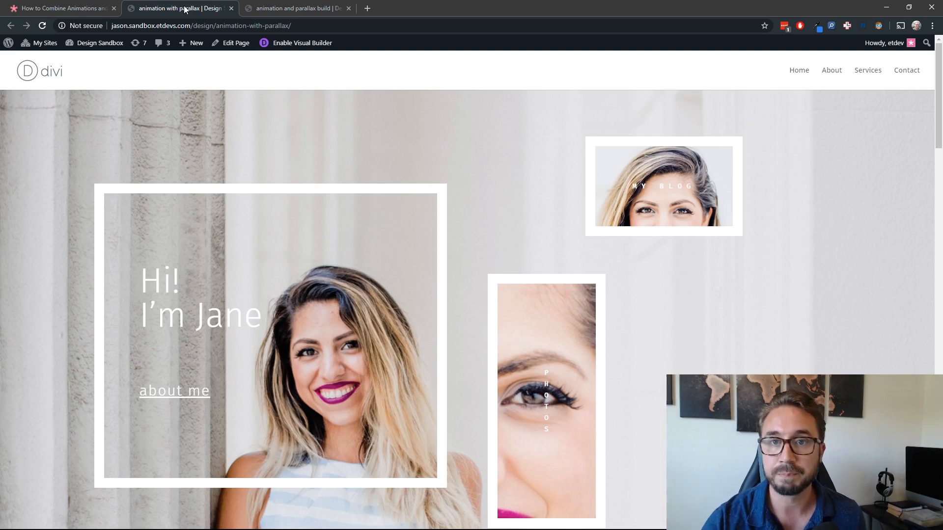
{"action": "left_click", "coordinate": [87, 7]}
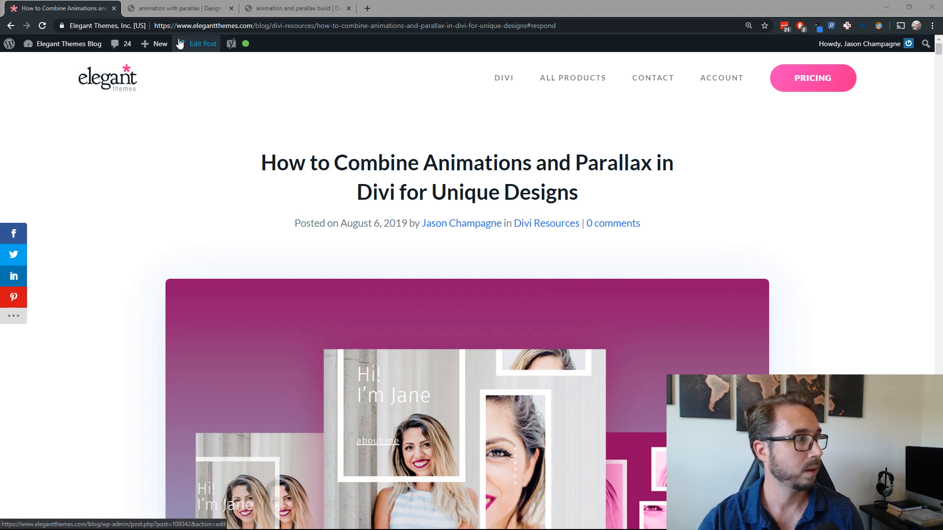
{"action": "left_click", "coordinate": [153, 11]}
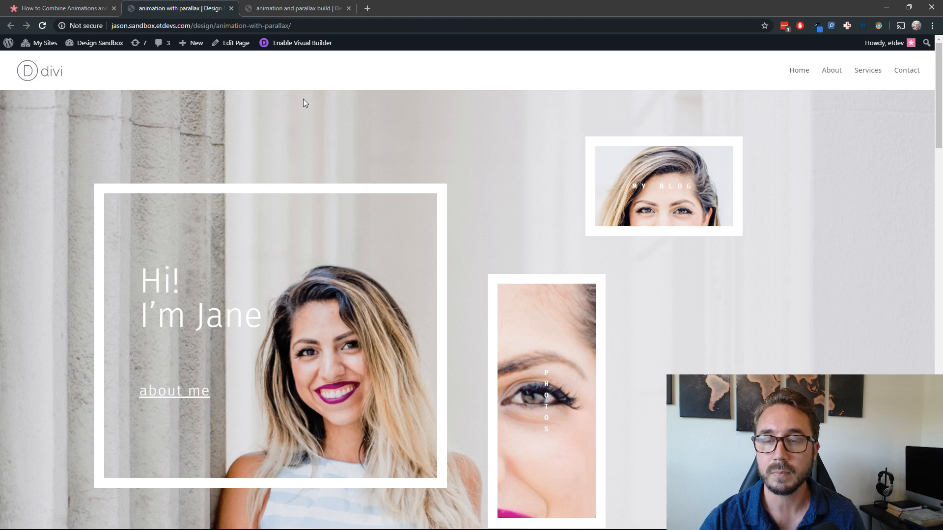
Step: Switch to the animation and parallax build page and set the row's width and max width to 100%
{"action": "left_click", "coordinate": [316, 10]}
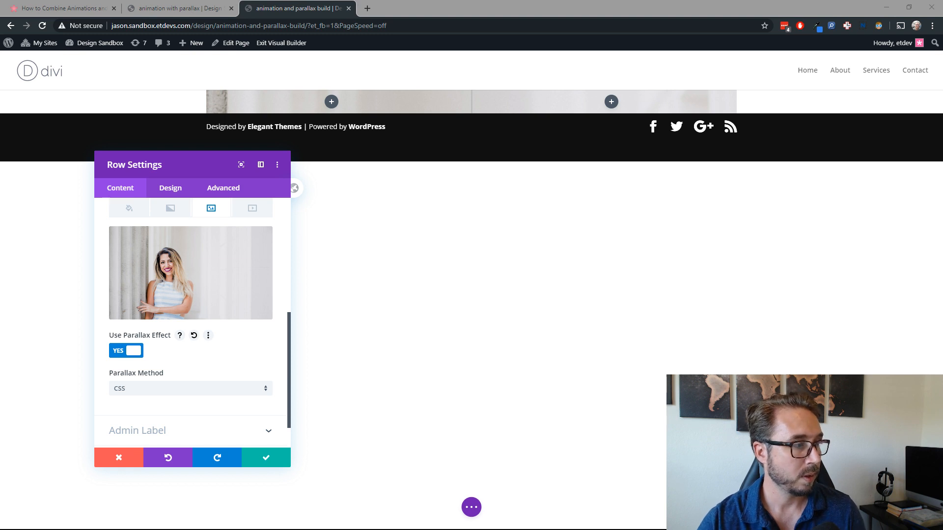
{"action": "left_click", "coordinate": [173, 191]}
{"action": "left_click", "coordinate": [173, 191]}
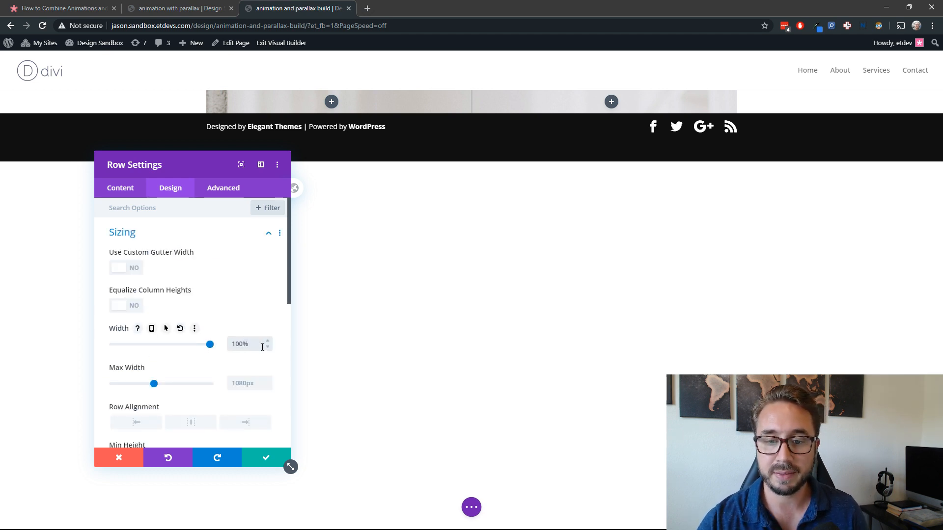
{"action": "left_click", "coordinate": [250, 383]}
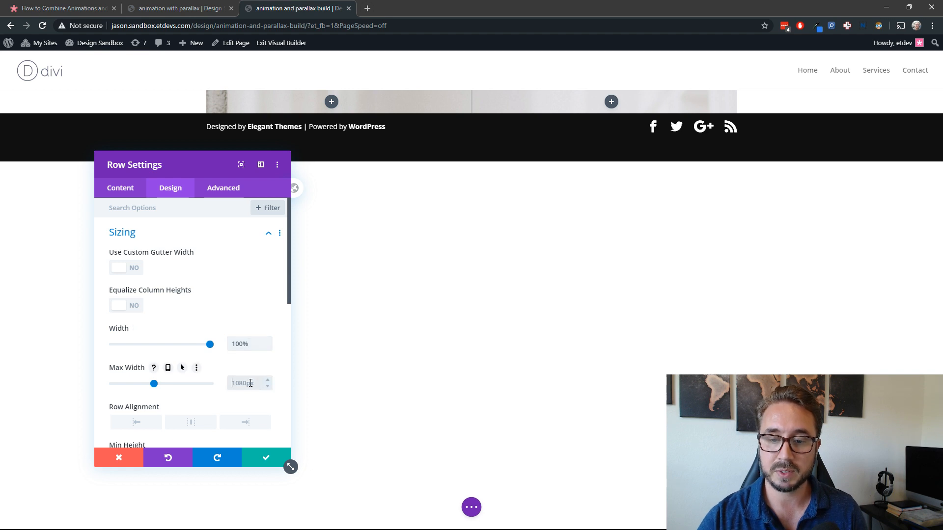
{"action": "type", "text": "100%"}
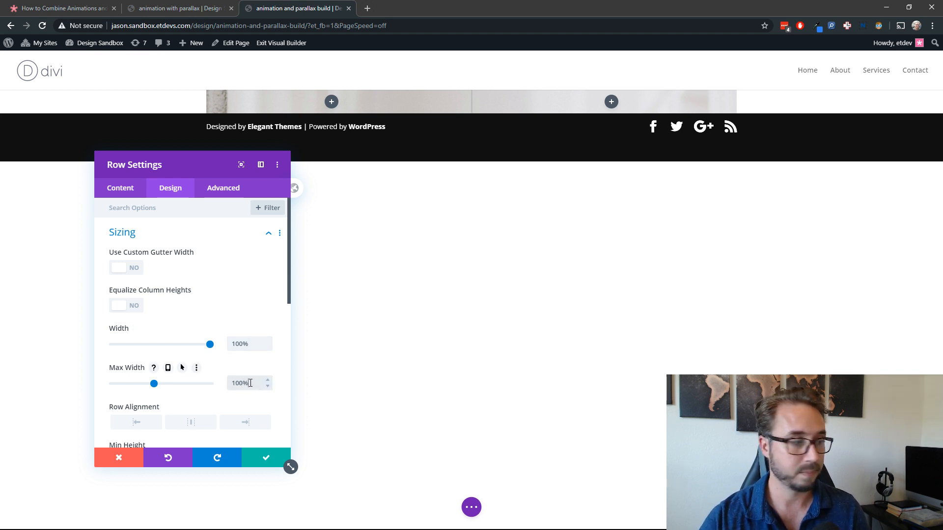
Step: Set the row's top padding to 10vw
{"action": "scroll", "coordinate": [207, 390], "scroll_direction": "down", "scroll_amount": 3}
{"action": "left_click", "coordinate": [208, 383]}
{"action": "scroll", "coordinate": [199, 378], "scroll_direction": "up", "scroll_amount": 2}
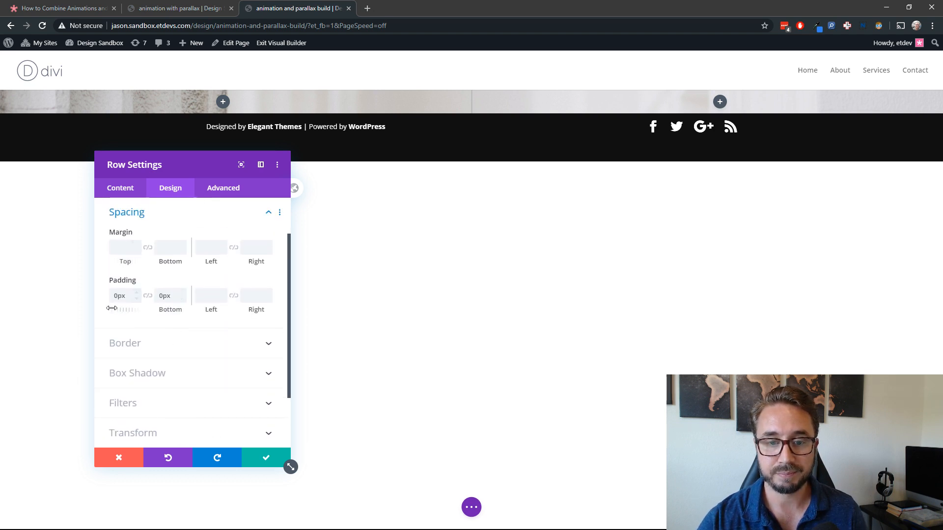
{"action": "left_click_drag", "start_coordinate": [207, 175], "coordinate": [142, 122]}
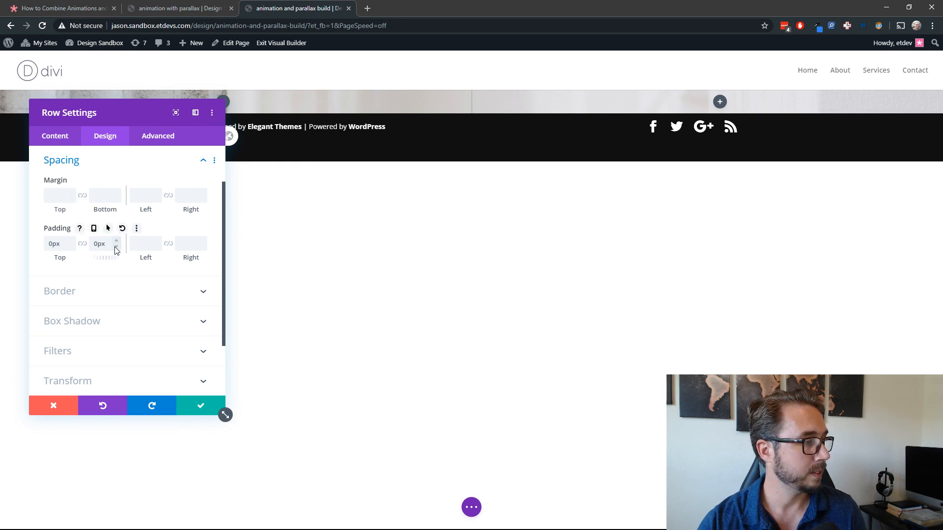
{"action": "double_click", "coordinate": [55, 243]}
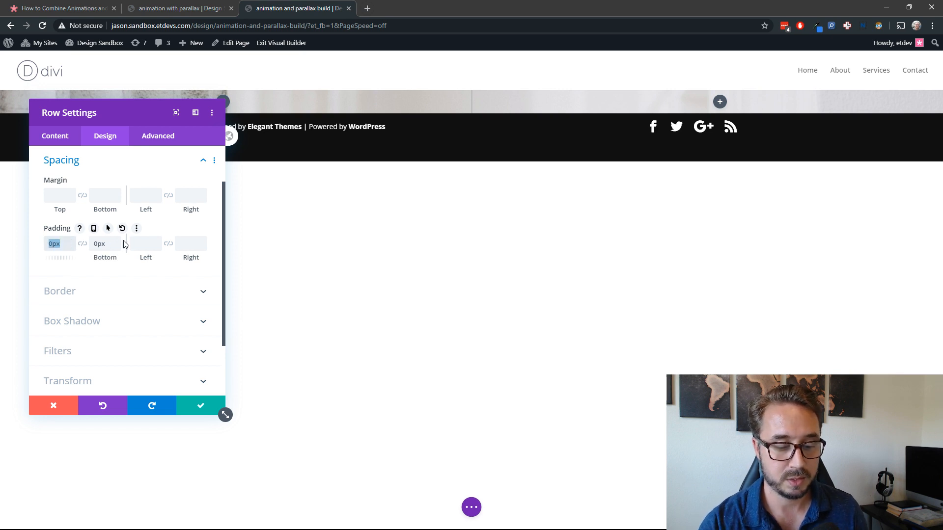
{"action": "type", "text": "10vw"}
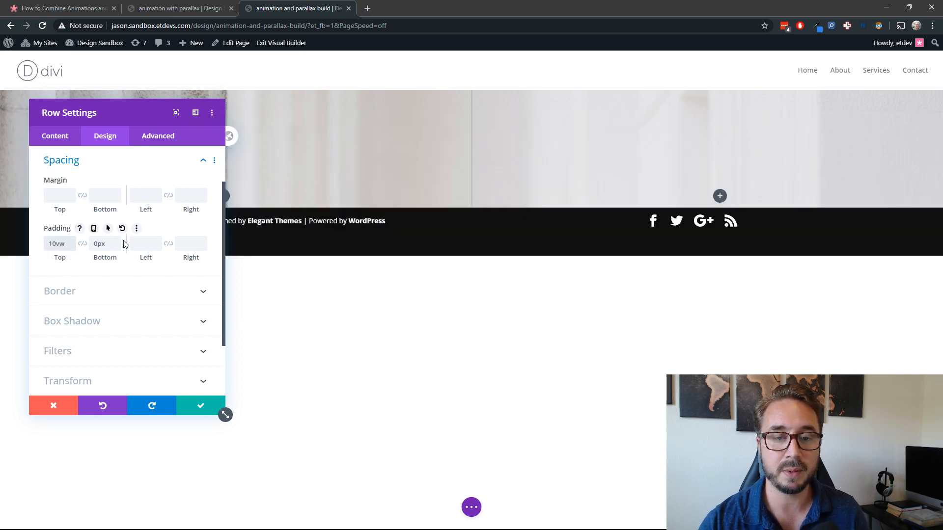
Step: Unlink the row's bottom padding from its top padding and clear the bottom value
{"action": "left_click", "coordinate": [81, 244]}
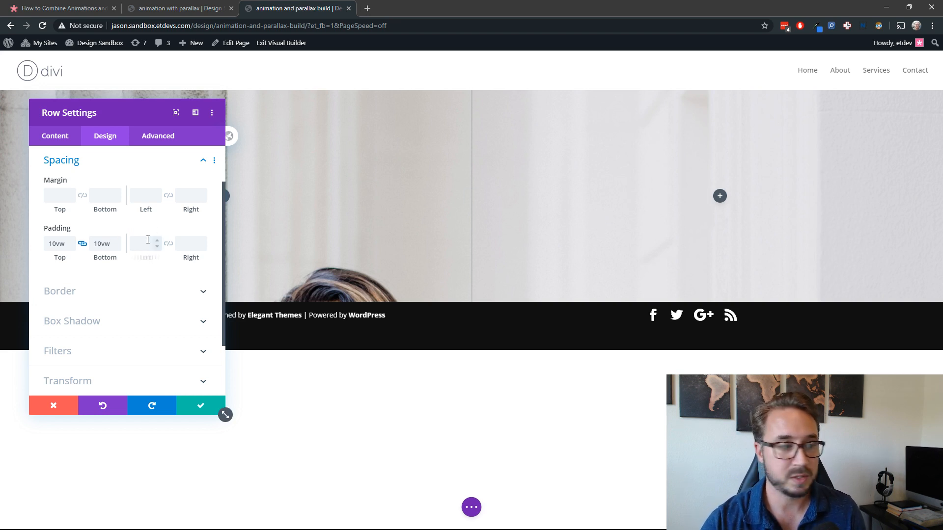
{"action": "double_click", "coordinate": [110, 245]}
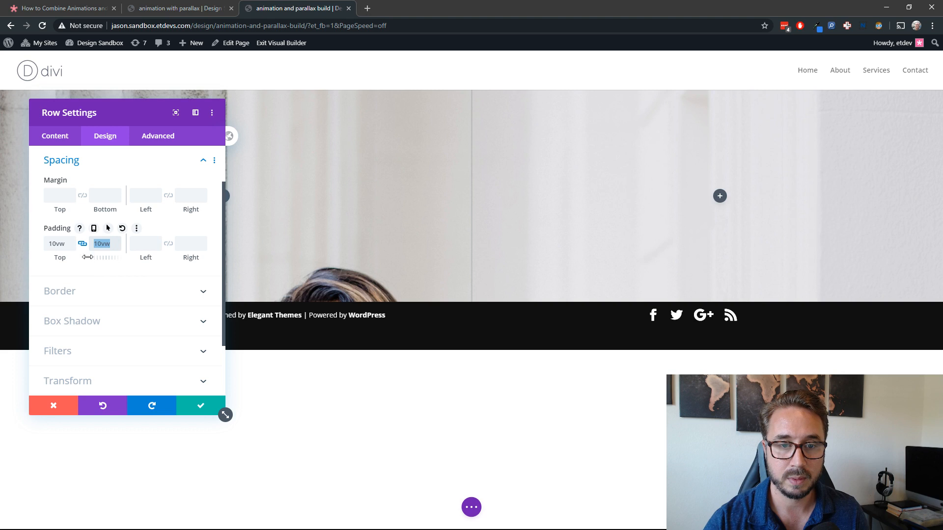
{"action": "left_click", "coordinate": [82, 243]}
{"action": "double_click", "coordinate": [103, 244]}
{"action": "key", "text": "BackSpace"}
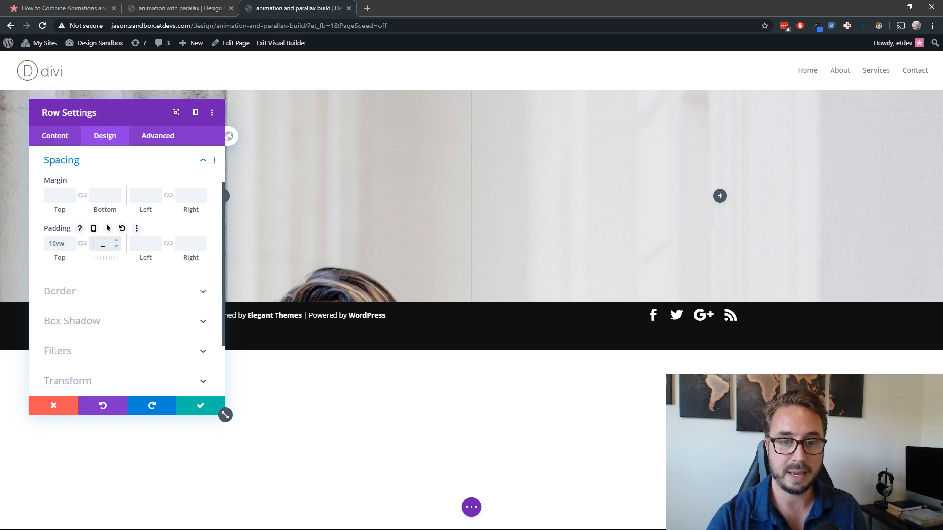
Step: Set the row's left and right padding to 10vw and save the row settings
{"action": "left_click", "coordinate": [142, 244]}
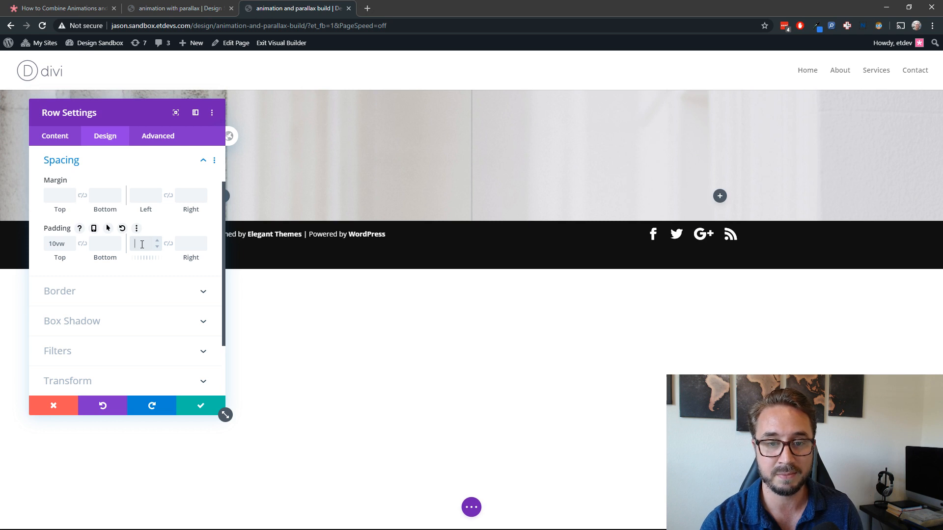
{"action": "type", "text": "10vw"}
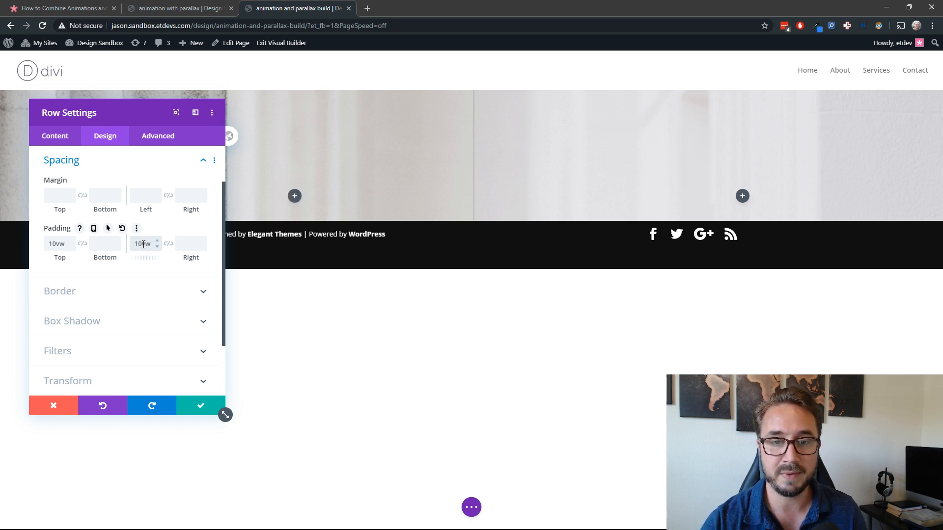
{"action": "left_click", "coordinate": [168, 244]}
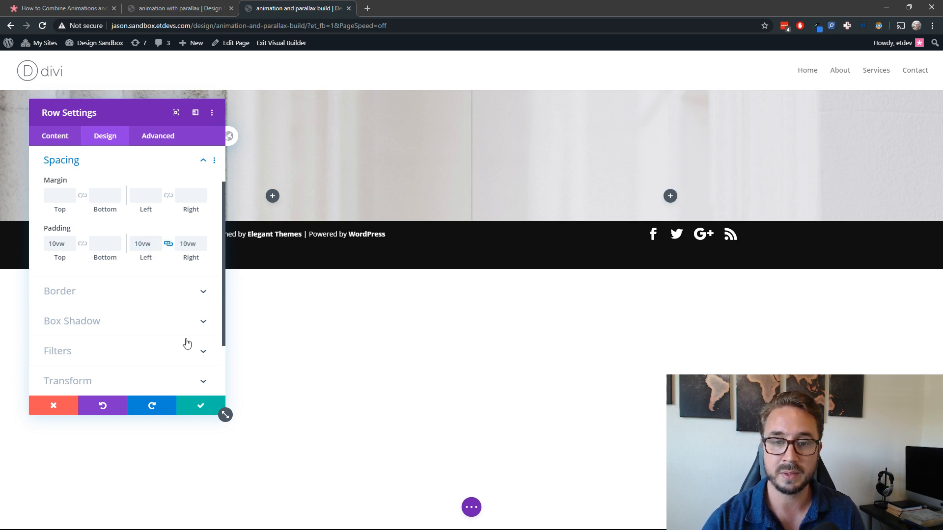
{"action": "left_click_drag", "start_coordinate": [139, 117], "coordinate": [154, 160]}
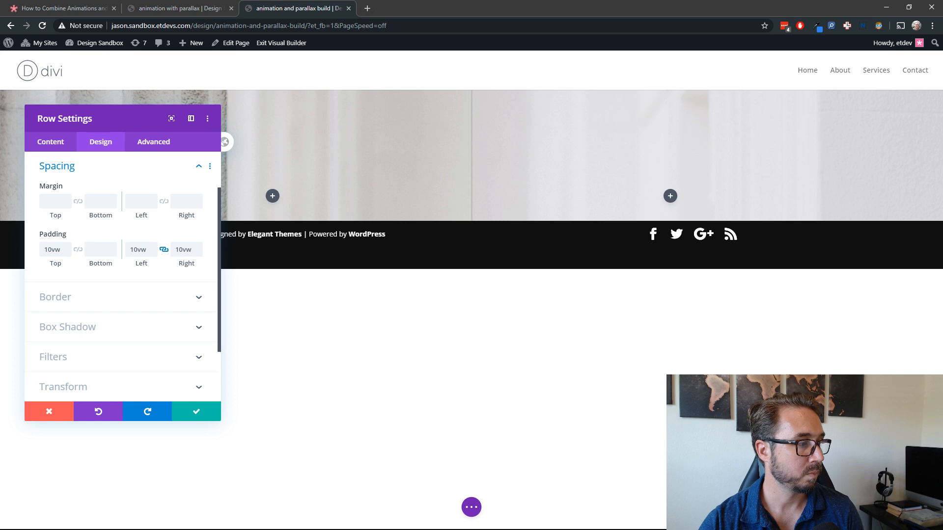
{"action": "left_click", "coordinate": [195, 411]}
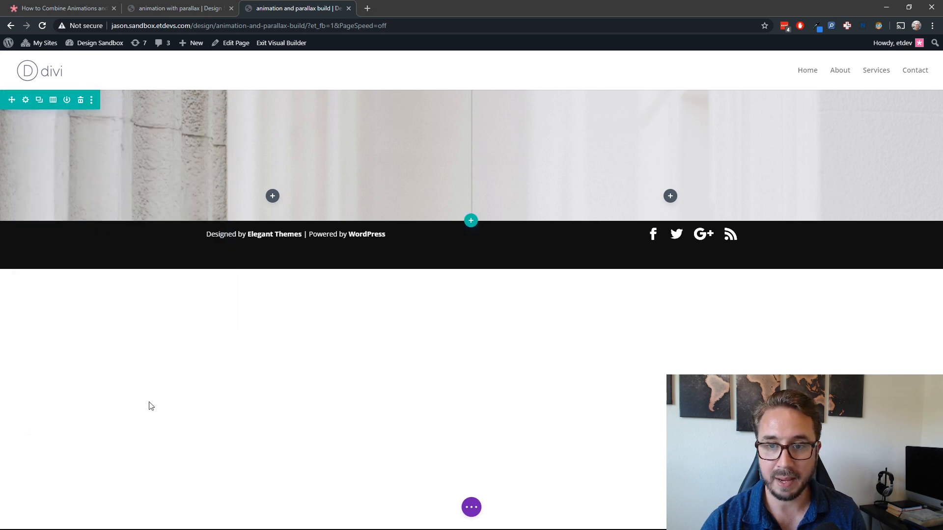
Step: Insert a Text module in the first column of the row
{"action": "left_click", "coordinate": [272, 196]}
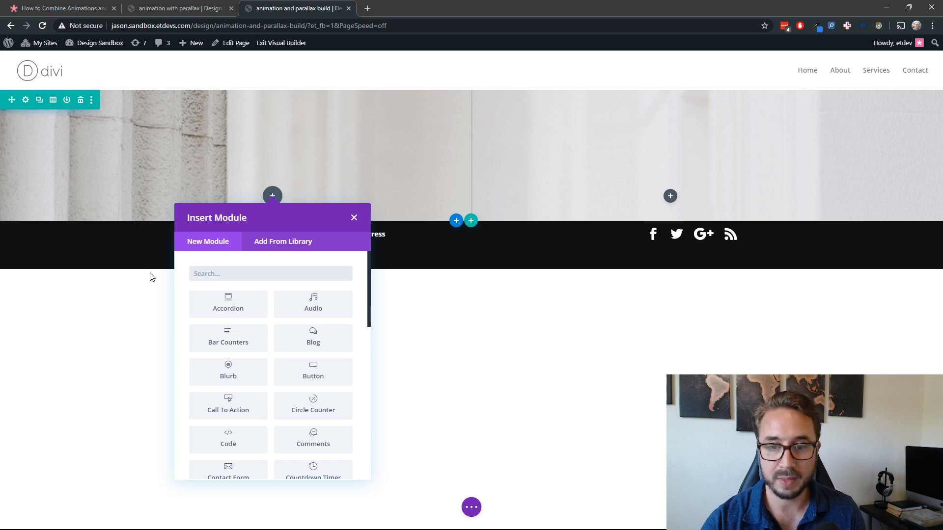
{"action": "type", "text": "textg"}
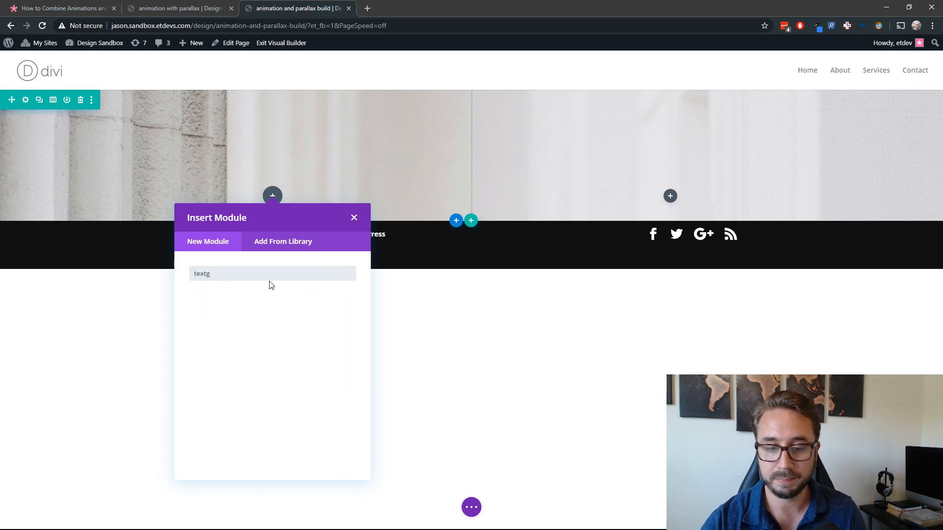
{"action": "key", "text": "BackSpace"}
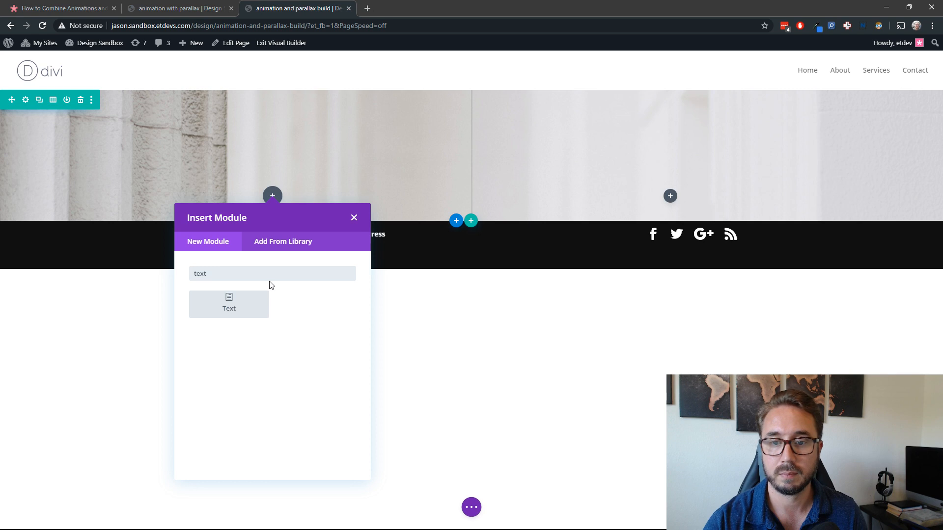
{"action": "left_click", "coordinate": [255, 315]}
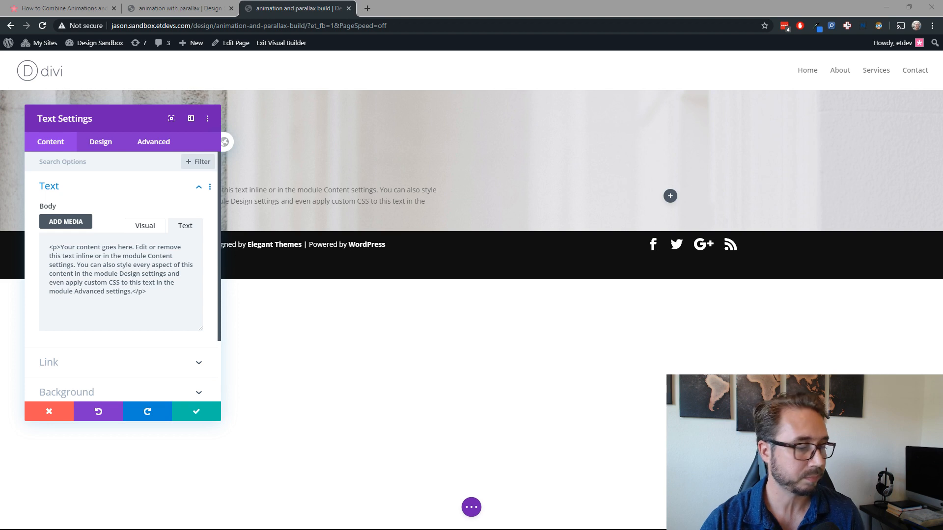
Step: Replace the module's placeholder HTML with the prepared two-line greeting paragraph split by <br> and an "about me" link to #
{"action": "left_click_drag", "start_coordinate": [147, 292], "coordinate": [46, 247]}
{"action": "type", "text": "<p>Hi!<br>I'm Jane...</p>  <a href=\"#\">about me</a>"}
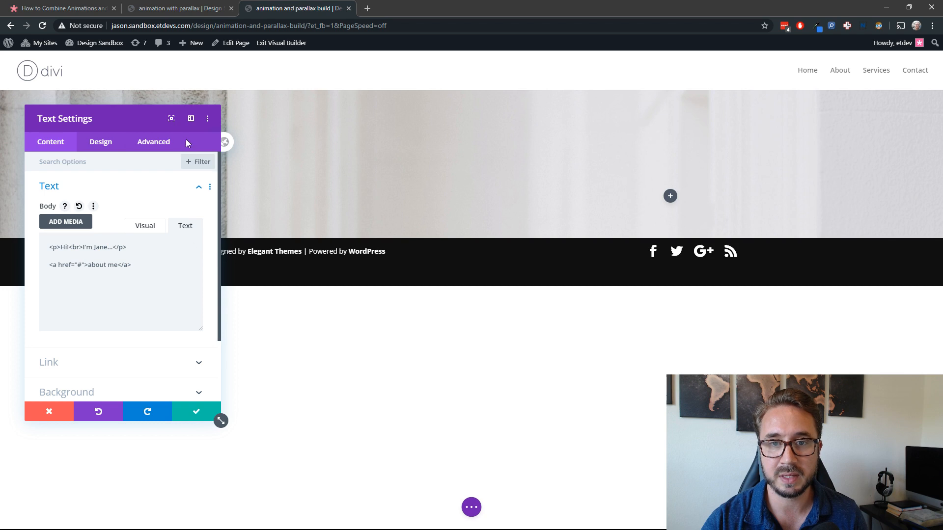
{"action": "left_click_drag", "start_coordinate": [139, 118], "coordinate": [789, 71]}
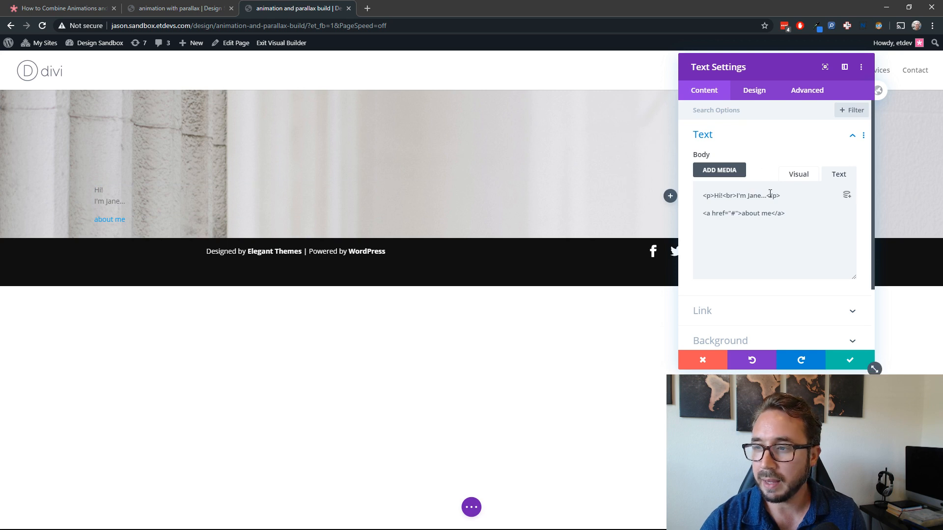
Step: Compare the line break and "about me" link in the body HTML with the first framed text on the animation with parallax demo page
{"action": "left_click_drag", "start_coordinate": [792, 195], "coordinate": [724, 197]}
{"action": "left_click", "coordinate": [721, 195]}
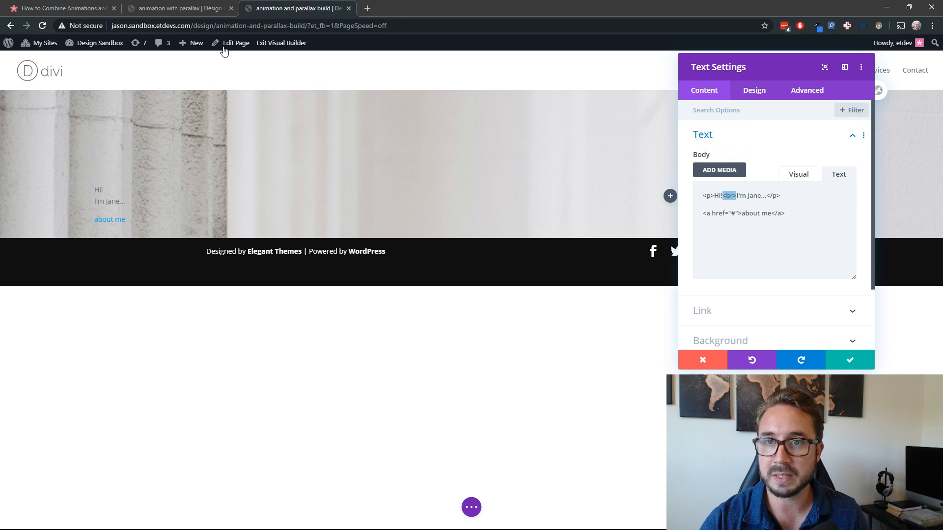
{"action": "left_click", "coordinate": [209, 9]}
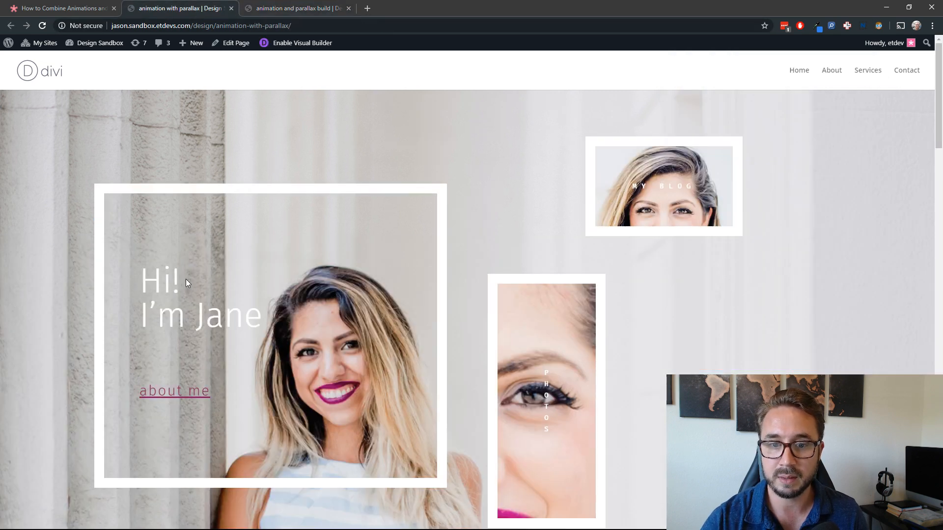
{"action": "left_click", "coordinate": [311, 14]}
{"action": "left_click", "coordinate": [787, 212]}
{"action": "left_click_drag", "start_coordinate": [785, 213], "coordinate": [701, 213]}
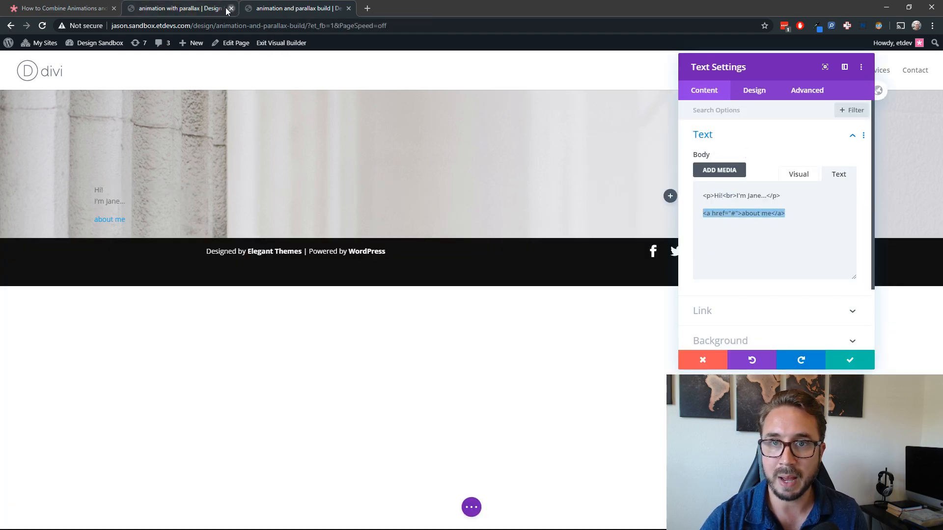
{"action": "left_click", "coordinate": [206, 8]}
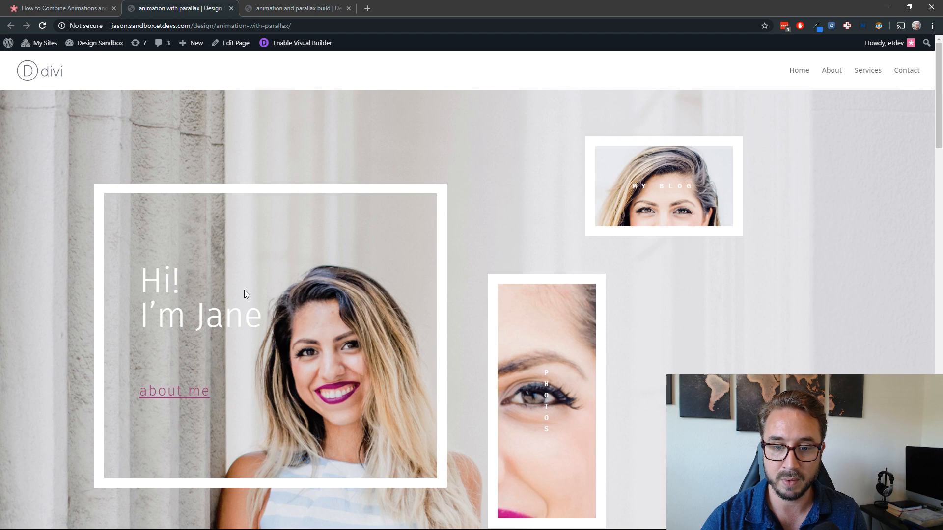
{"action": "left_click", "coordinate": [297, 9]}
{"action": "left_click", "coordinate": [765, 240]}
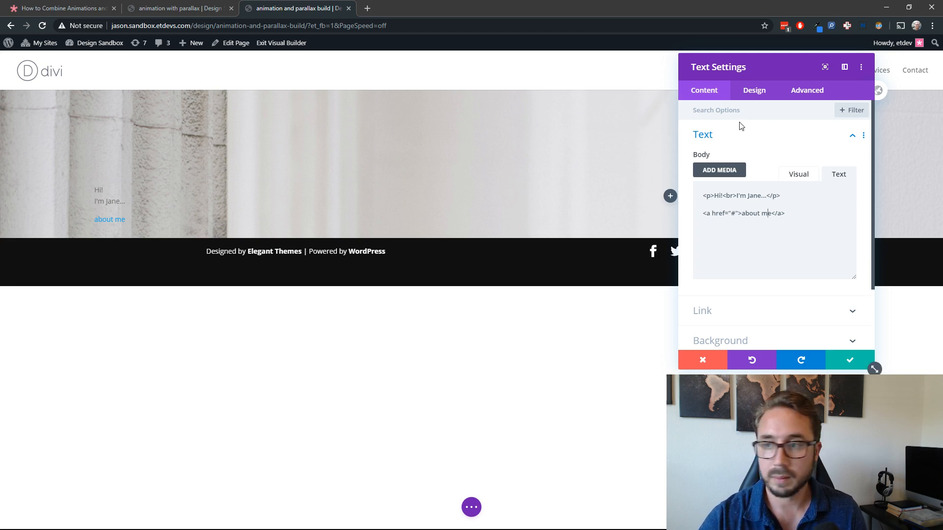
Step: Find life-coach-25.jpg in the media library by searching "life" and set it as the text module's background image
{"action": "scroll", "coordinate": [766, 305], "scroll_direction": "down", "scroll_amount": 3}
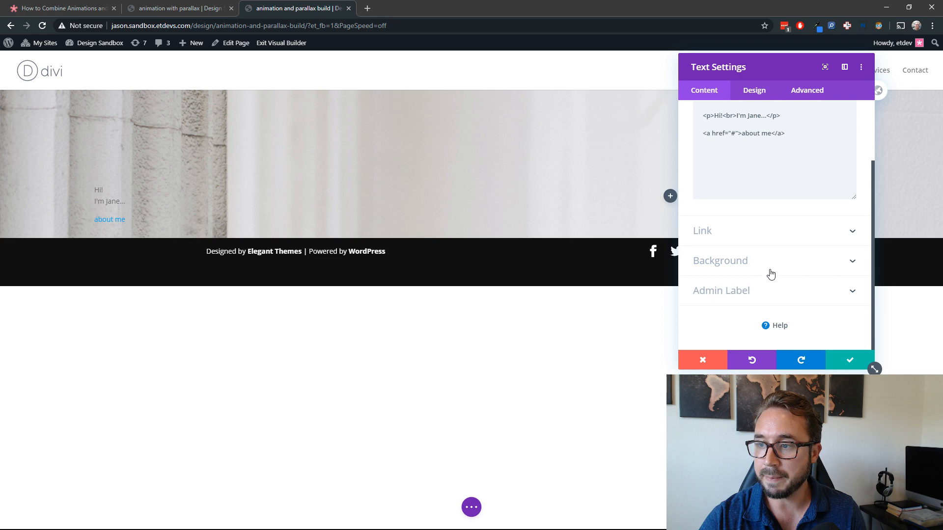
{"action": "left_click", "coordinate": [768, 265]}
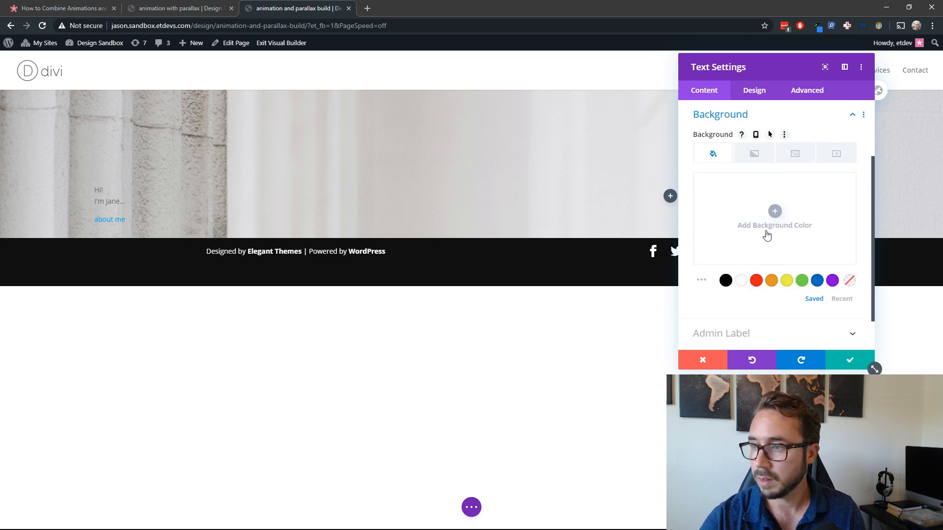
{"action": "left_click", "coordinate": [795, 153]}
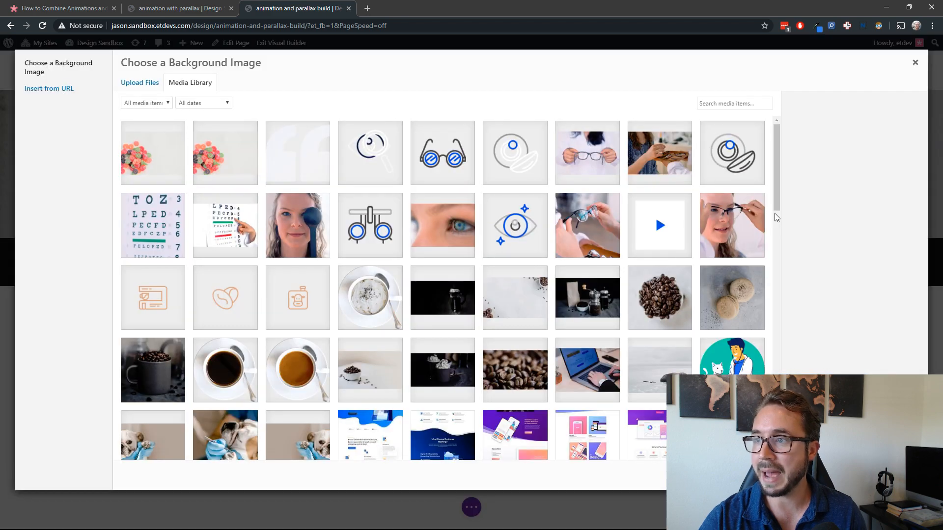
{"action": "left_click", "coordinate": [774, 212]}
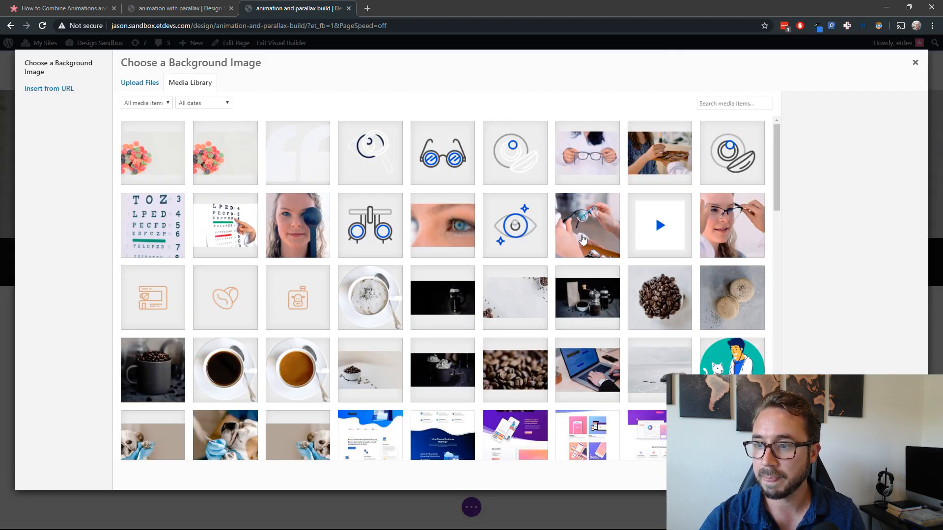
{"action": "left_click", "coordinate": [709, 101]}
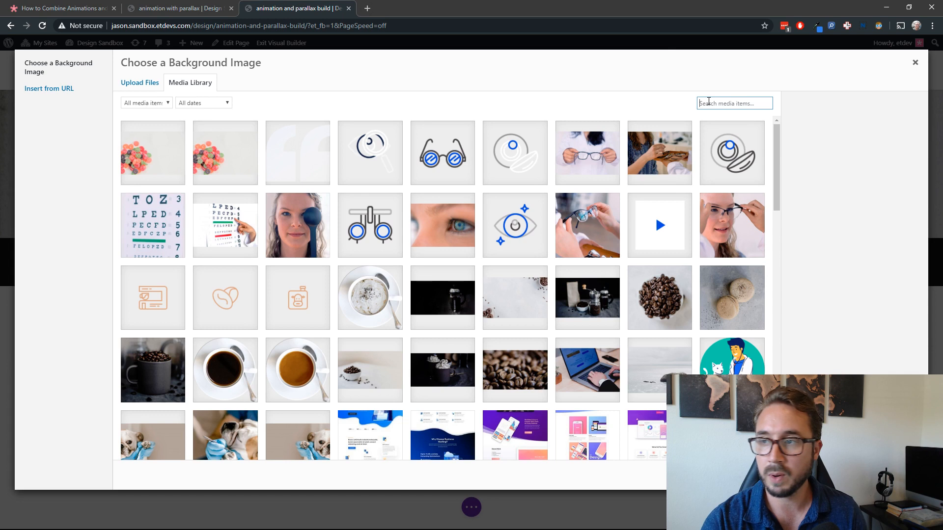
{"action": "type", "text": "life"}
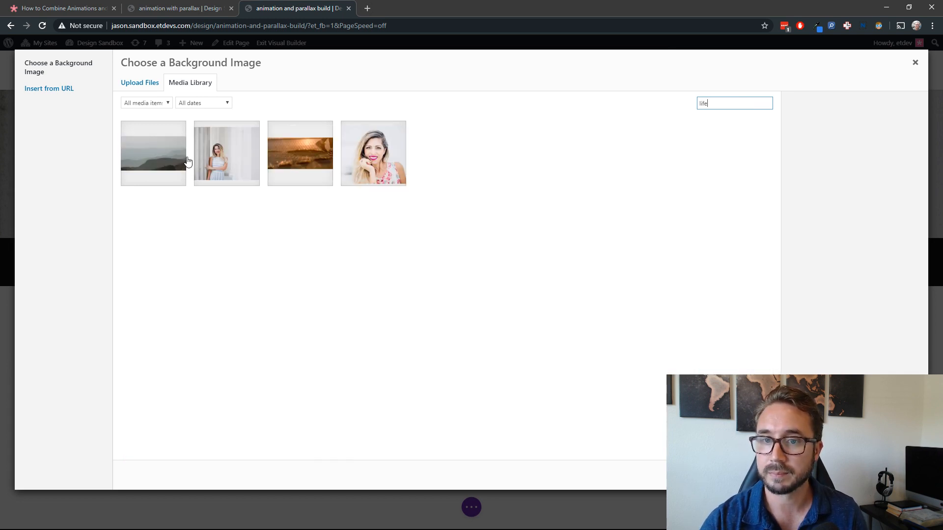
{"action": "left_click", "coordinate": [251, 154]}
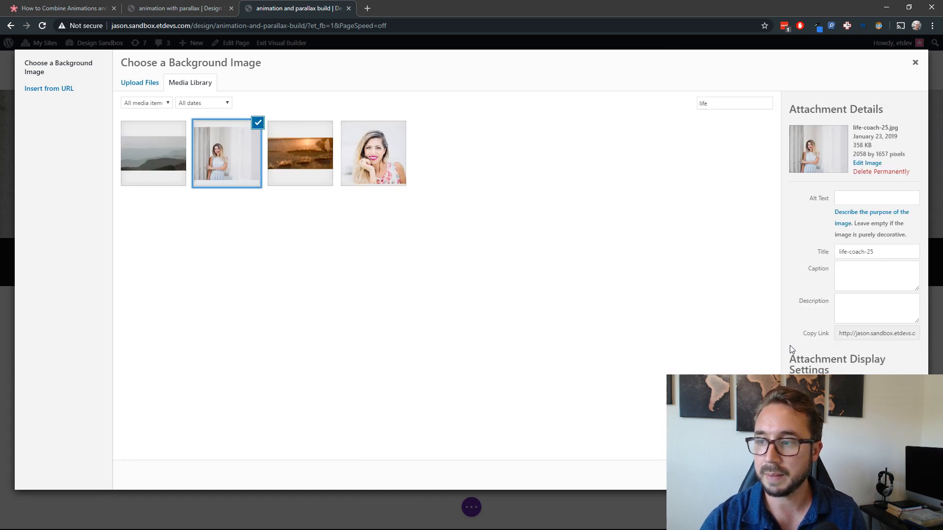
{"action": "left_click", "coordinate": [888, 475]}
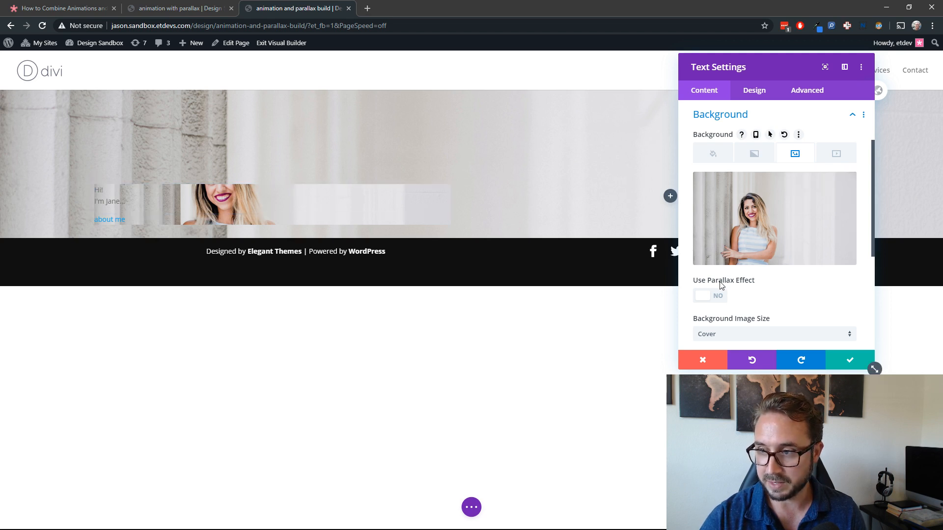
Step: Enable the parallax effect on the text module's background image with the CSS method
{"action": "left_click", "coordinate": [715, 296]}
{"action": "scroll", "coordinate": [800, 301], "scroll_direction": "down", "scroll_amount": 2}
{"action": "left_click", "coordinate": [772, 275]}
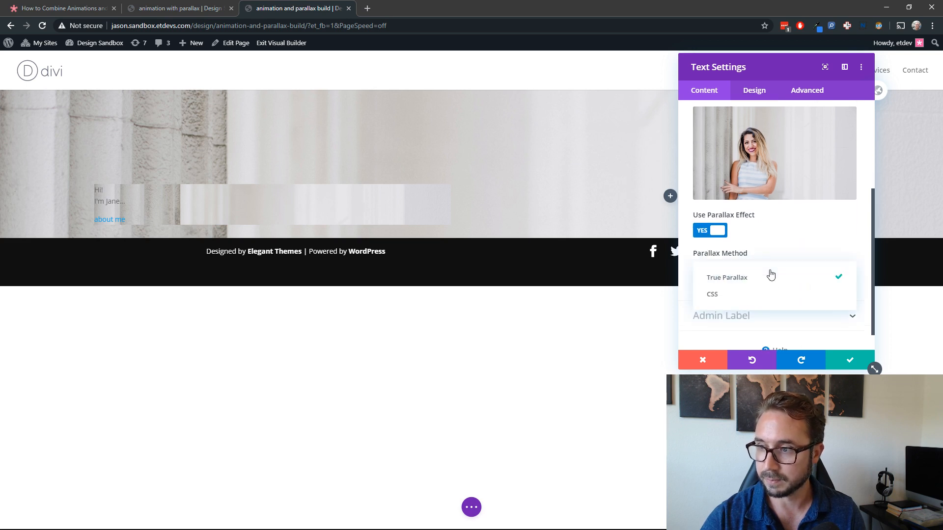
{"action": "left_click", "coordinate": [753, 298]}
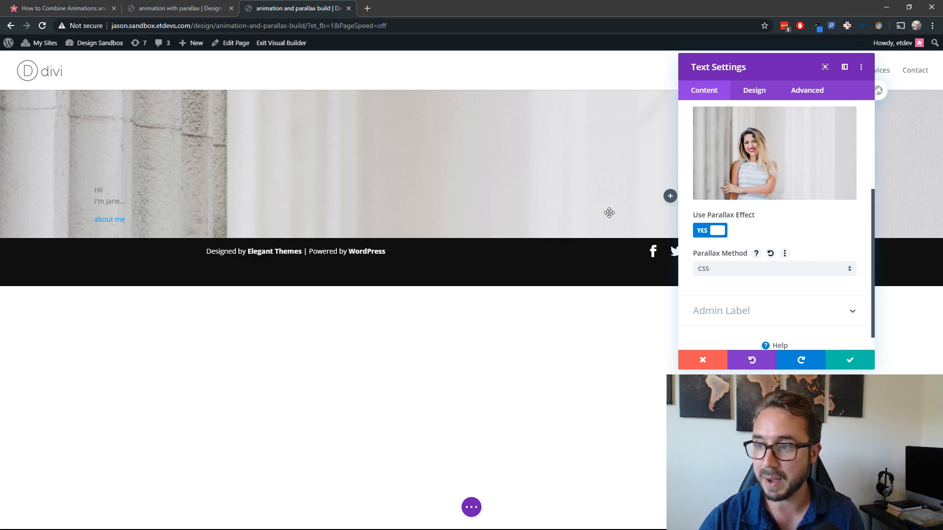
{"action": "scroll", "coordinate": [794, 277], "scroll_direction": "up", "scroll_amount": 2}
{"action": "scroll", "coordinate": [793, 276], "scroll_direction": "up", "scroll_amount": 1}
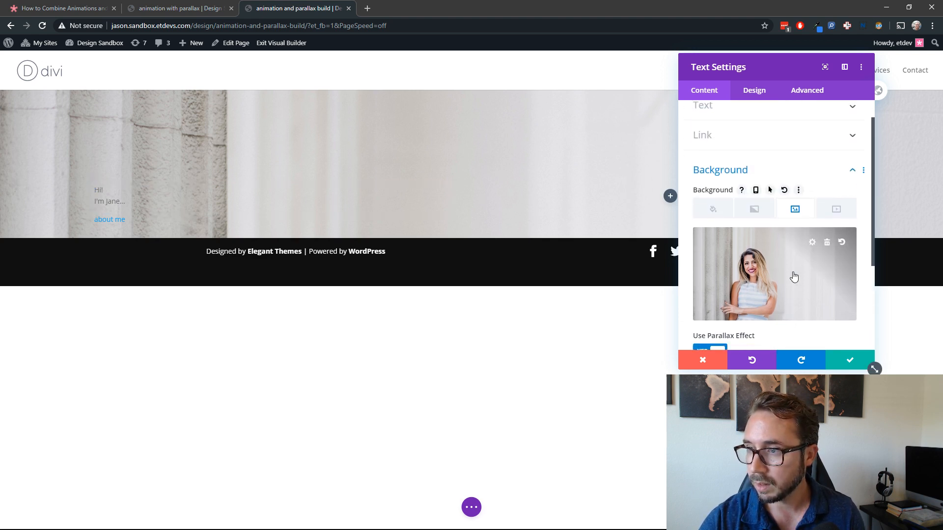
{"action": "scroll", "coordinate": [794, 276], "scroll_direction": "down", "scroll_amount": 2}
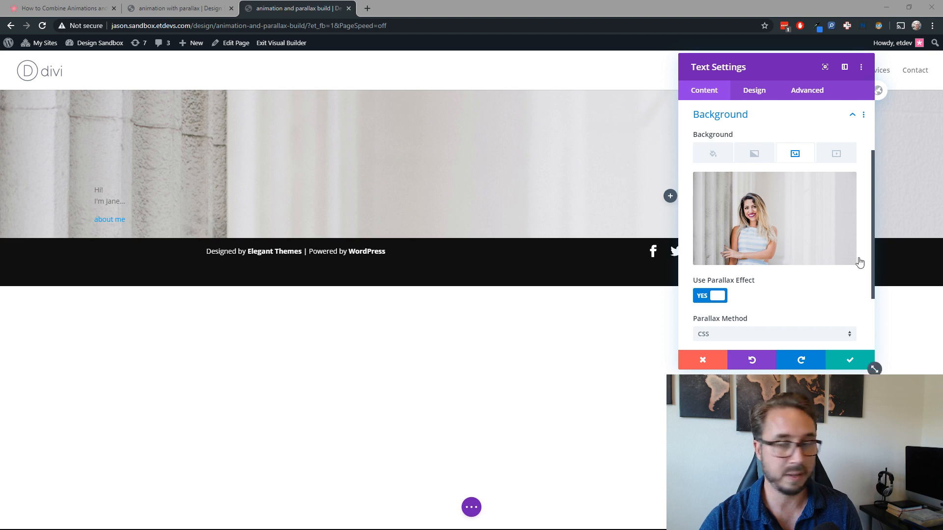
Step: Set the text module's text font to Fira Sans
{"action": "left_click", "coordinate": [754, 92]}
{"action": "left_click", "coordinate": [790, 144]}
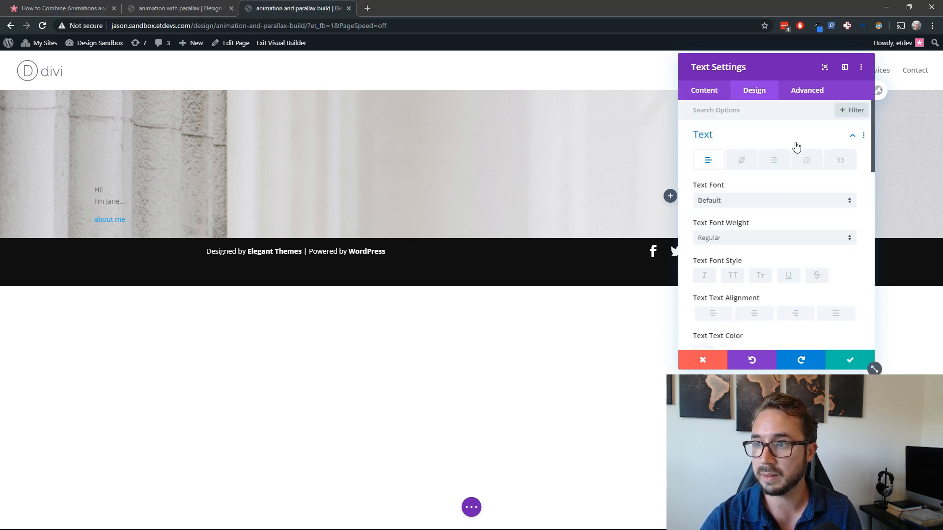
{"action": "scroll", "coordinate": [777, 207], "scroll_direction": "down", "scroll_amount": 2}
{"action": "scroll", "coordinate": [776, 206], "scroll_direction": "up", "scroll_amount": 2}
{"action": "scroll", "coordinate": [762, 170], "scroll_direction": "down", "scroll_amount": 1}
{"action": "left_click", "coordinate": [761, 170]}
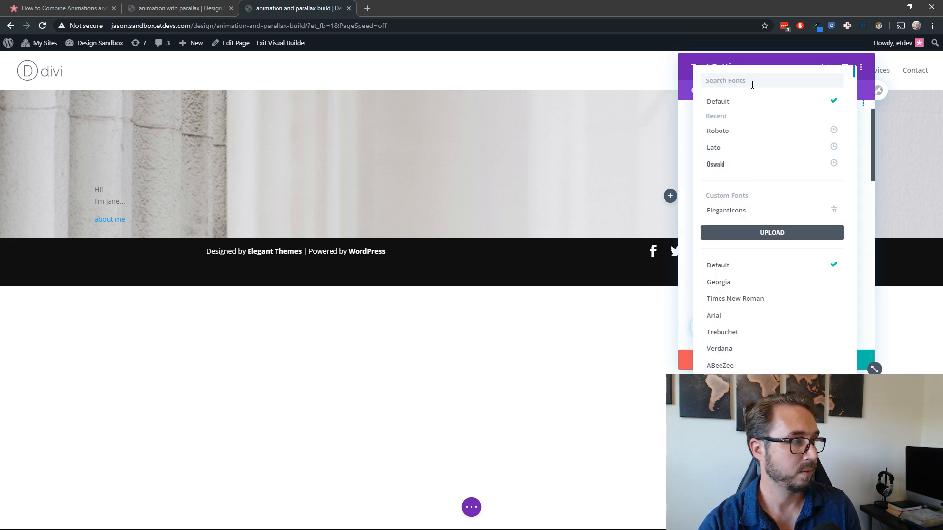
{"action": "type", "text": "fira"}
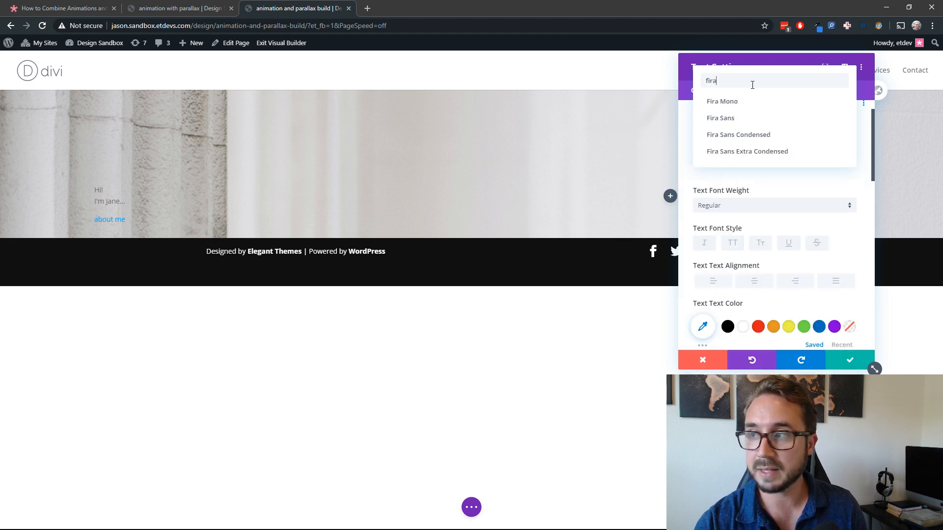
{"action": "left_click", "coordinate": [769, 119]}
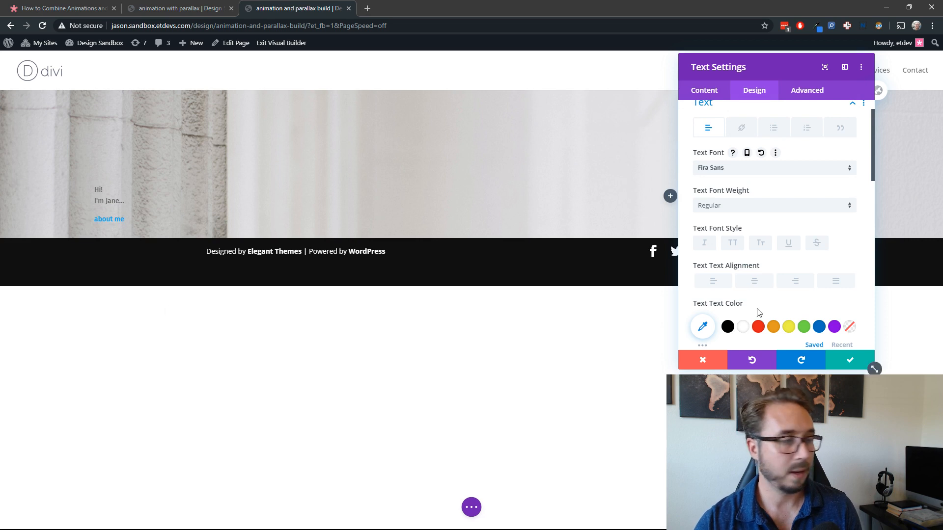
Step: Set the text module's body text to Light font weight and white colour
{"action": "left_click", "coordinate": [788, 212]}
{"action": "left_click", "coordinate": [767, 246]}
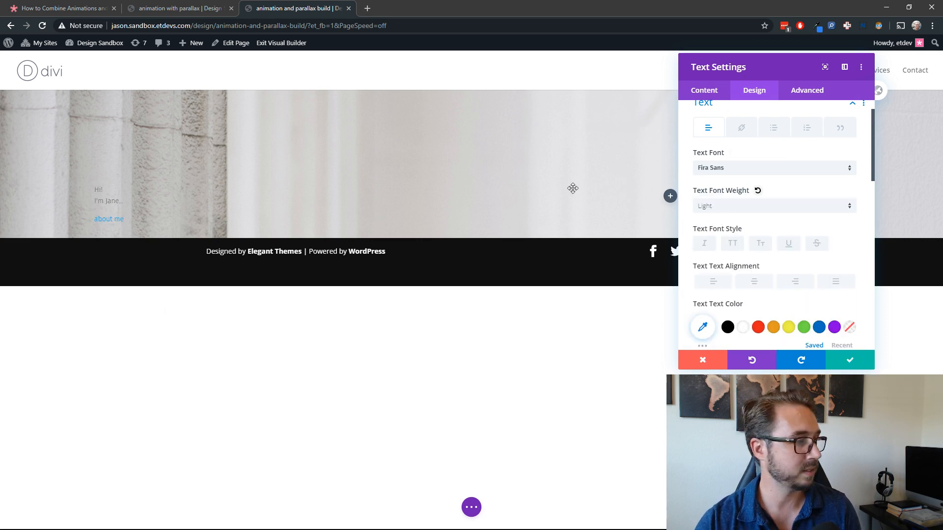
{"action": "left_click", "coordinate": [743, 327]}
Step: Set the module's text size to 70px and its text line height to 1em
{"action": "scroll", "coordinate": [776, 282], "scroll_direction": "down", "scroll_amount": 3}
{"action": "left_click", "coordinate": [822, 215]}
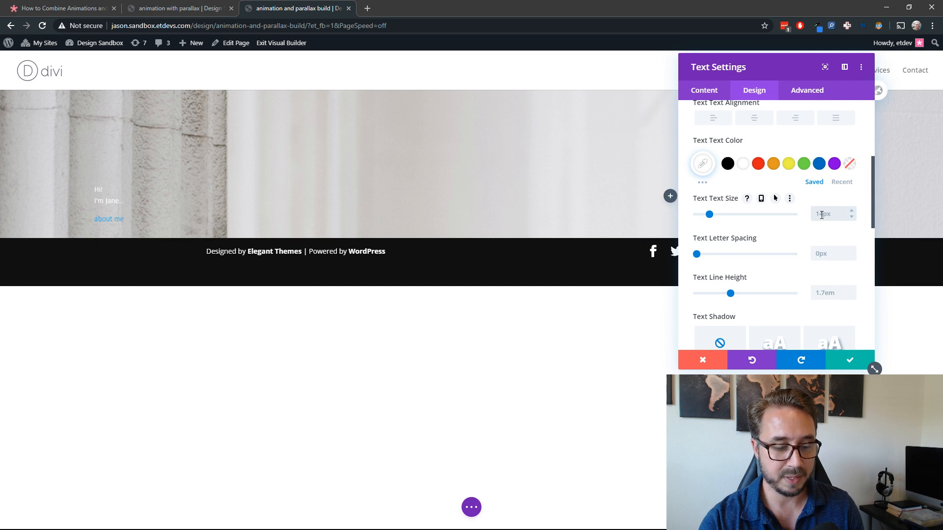
{"action": "type", "text": "70"}
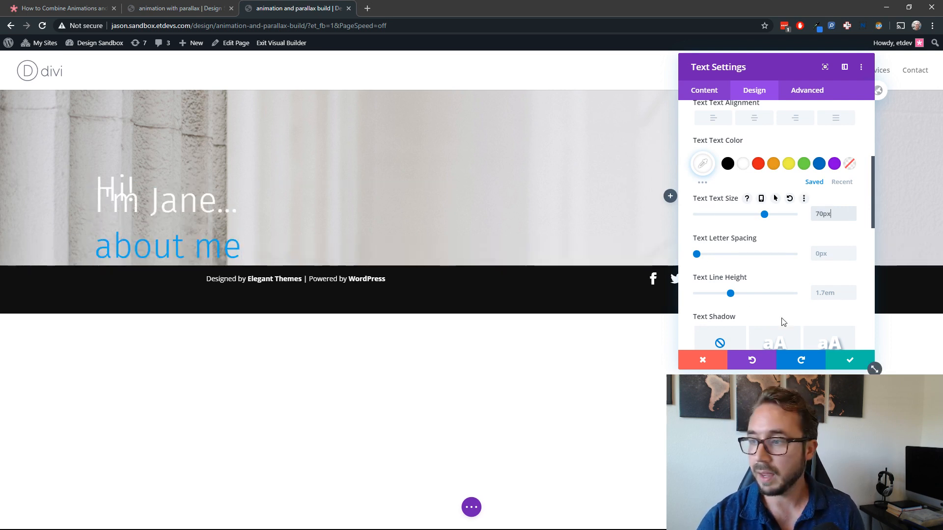
{"action": "left_click", "coordinate": [853, 291]}
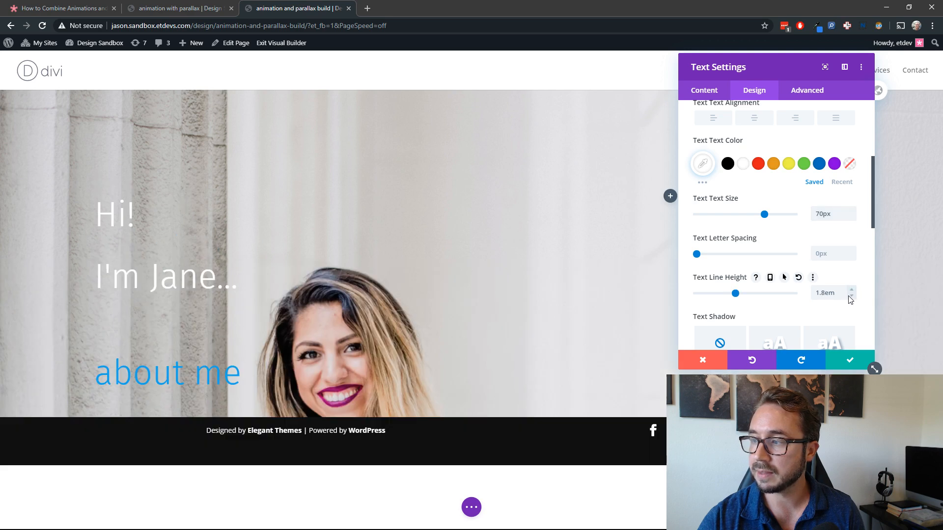
{"action": "left_click", "coordinate": [853, 297]}
{"action": "left_click", "coordinate": [853, 296]}
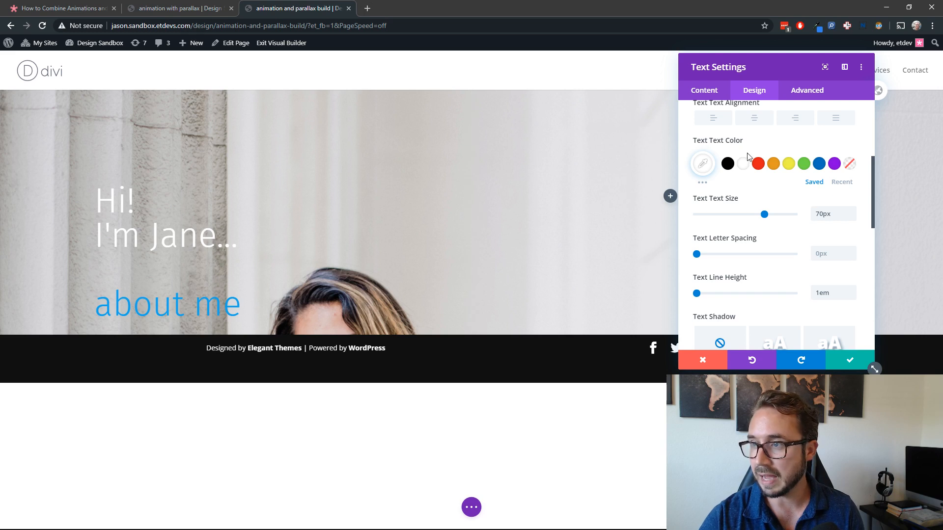
Step: Apply the underline font style to the module's link text
{"action": "scroll", "coordinate": [751, 152], "scroll_direction": "up", "scroll_amount": 4}
{"action": "scroll", "coordinate": [751, 148], "scroll_direction": "down", "scroll_amount": 1}
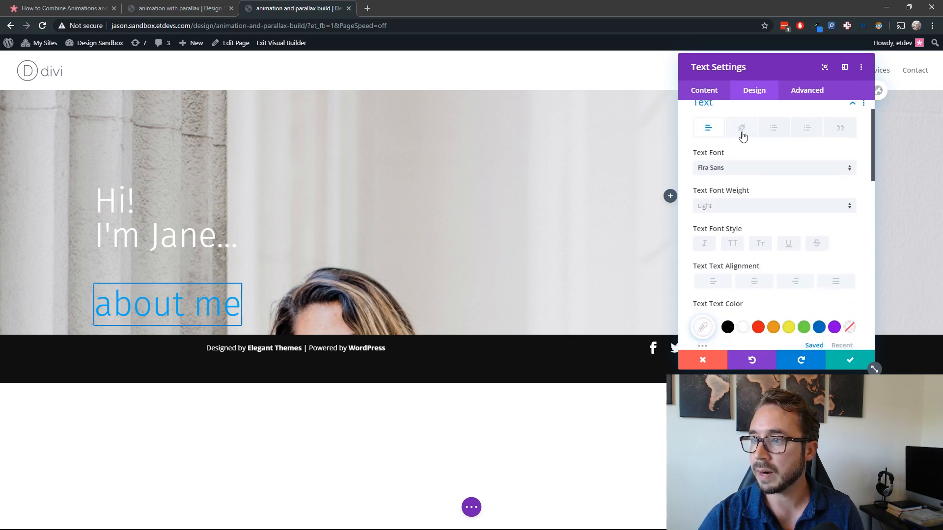
{"action": "left_click", "coordinate": [741, 130]}
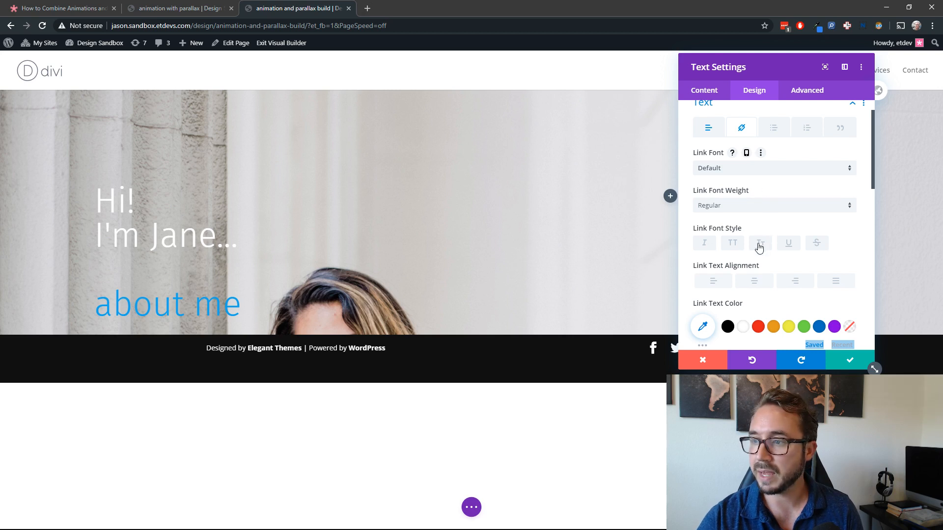
{"action": "left_click", "coordinate": [787, 243]}
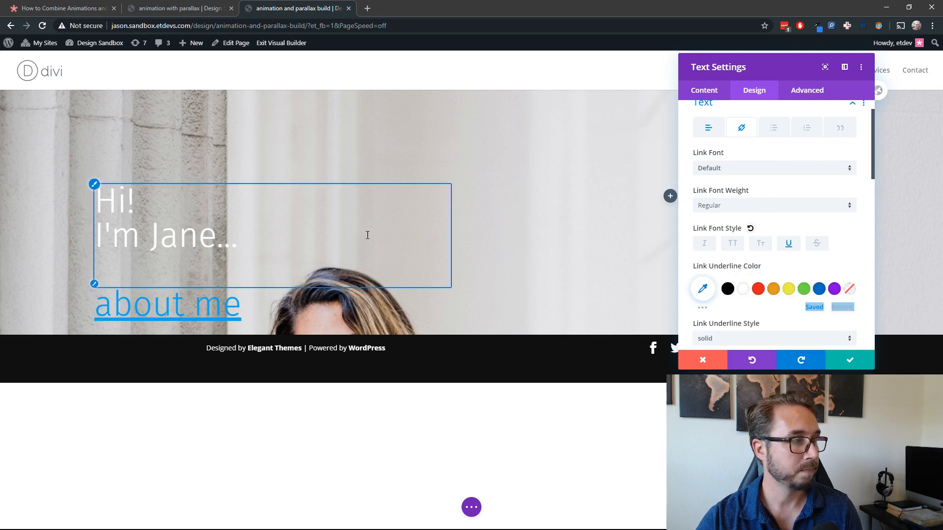
{"action": "scroll", "coordinate": [839, 271], "scroll_direction": "down", "scroll_amount": 1}
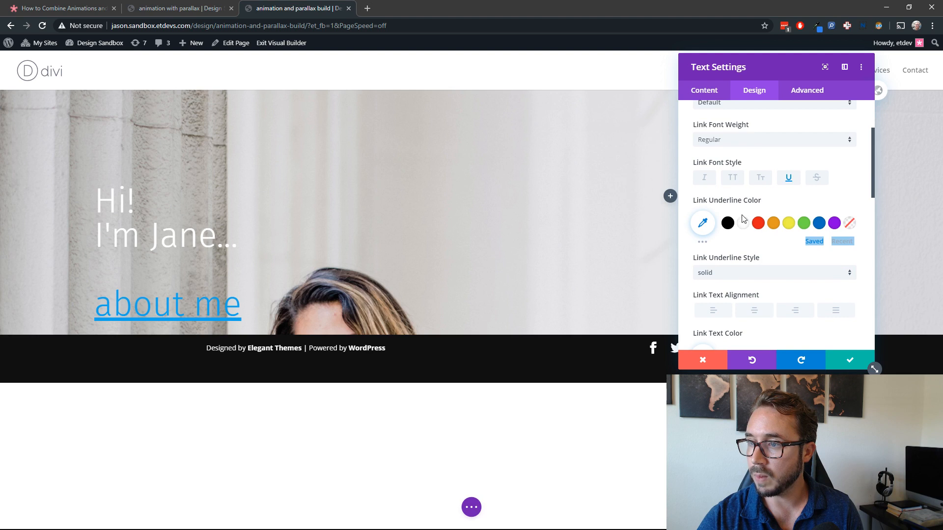
{"action": "left_click", "coordinate": [742, 224]}
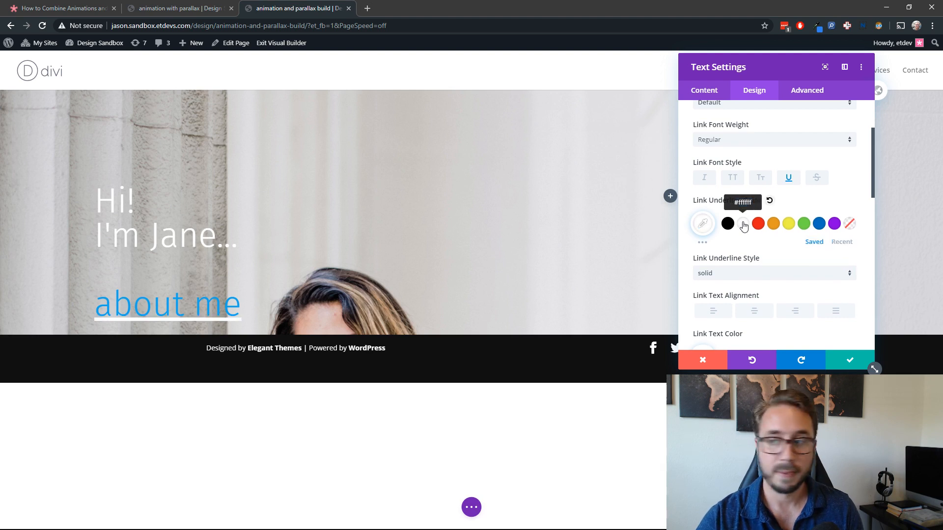
{"action": "left_click", "coordinate": [769, 200]}
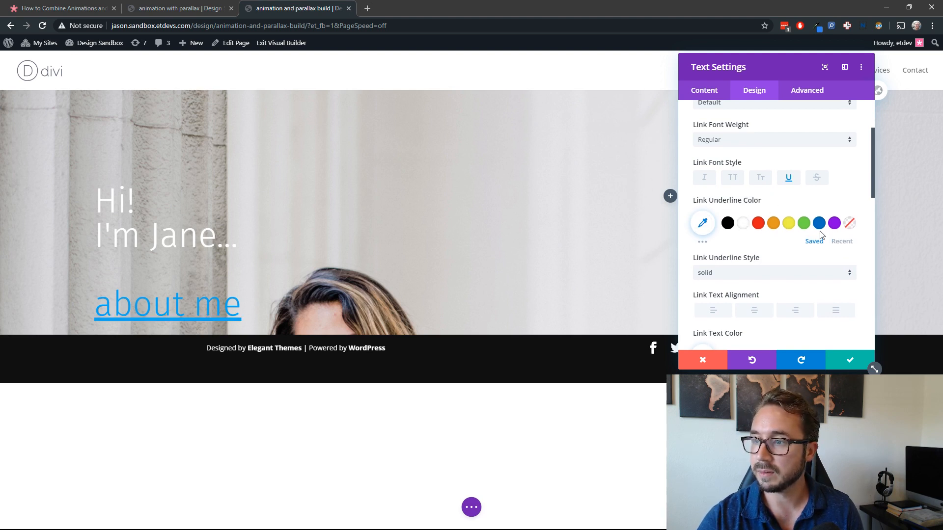
Step: Set the link text colour to white (#ffffff) and the link text size to 30px
{"action": "scroll", "coordinate": [768, 256], "scroll_direction": "down", "scroll_amount": 1}
{"action": "scroll", "coordinate": [769, 256], "scroll_direction": "down", "scroll_amount": 1}
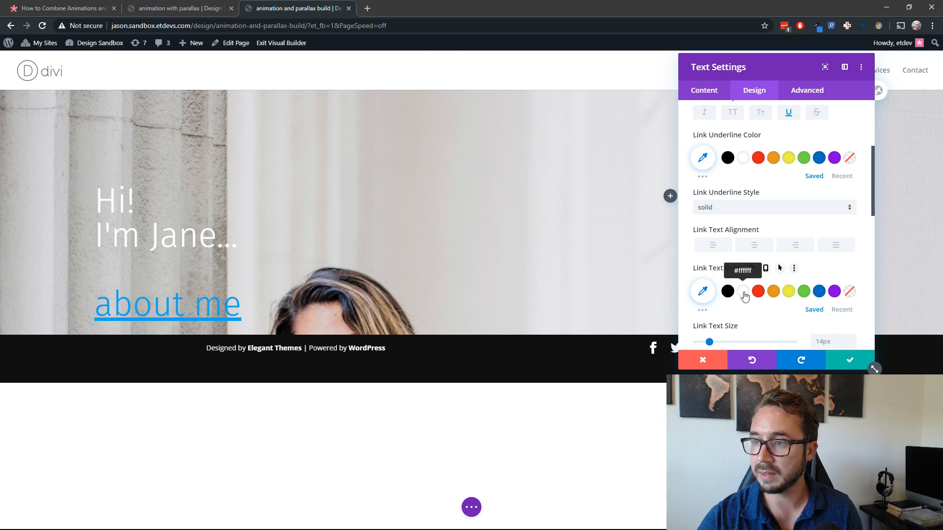
{"action": "left_click", "coordinate": [743, 292]}
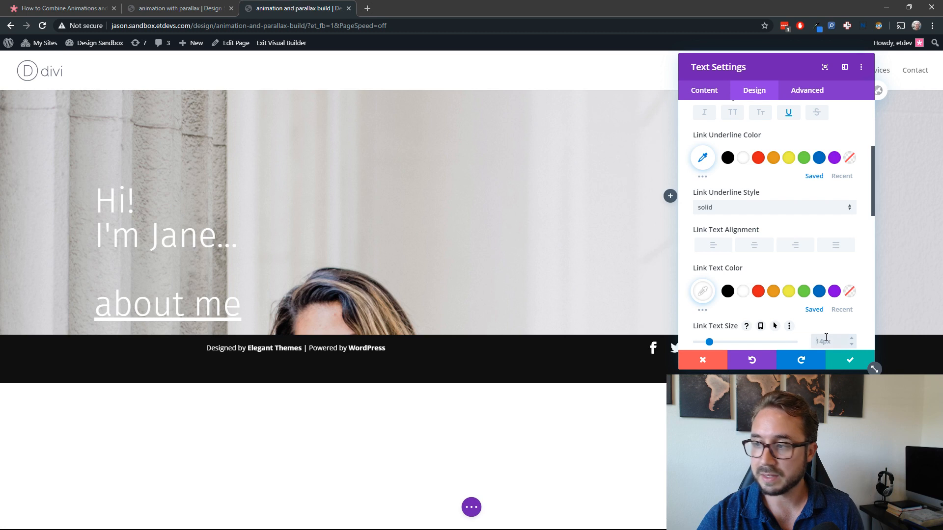
{"action": "type", "text": "30px"}
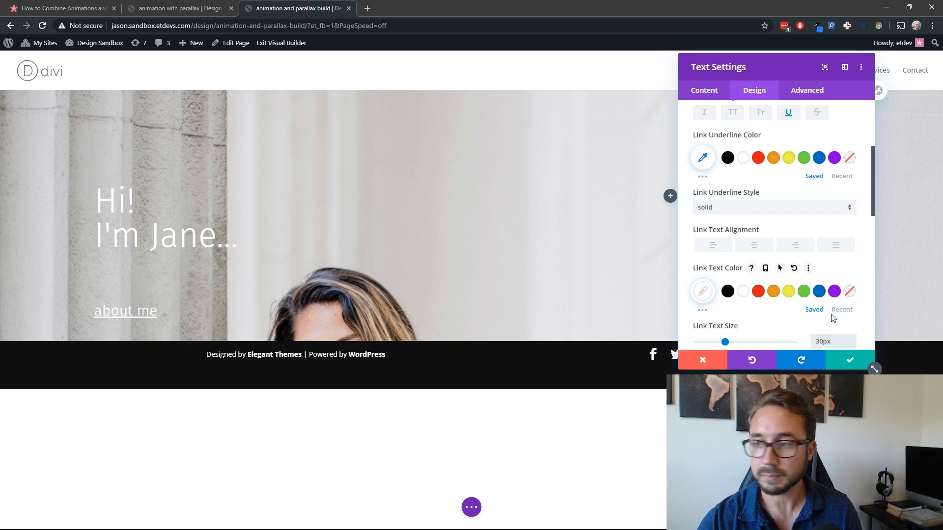
Step: Set the link letter spacing to 2px
{"action": "scroll", "coordinate": [833, 318], "scroll_direction": "down", "scroll_amount": 3}
{"action": "left_click", "coordinate": [853, 278]}
{"action": "left_click", "coordinate": [853, 279]}
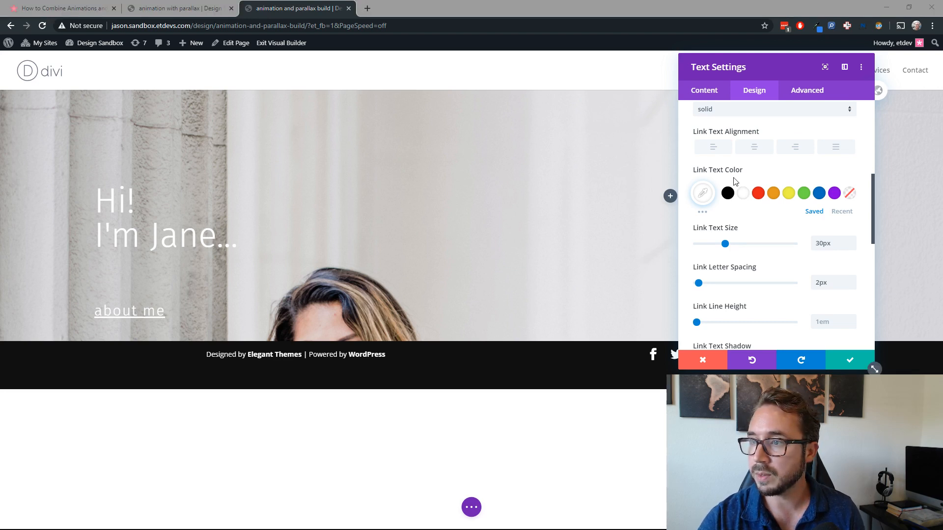
Step: Give the link text the hover colour 881e67 and compare its default and hover states
{"action": "left_click", "coordinate": [781, 171]}
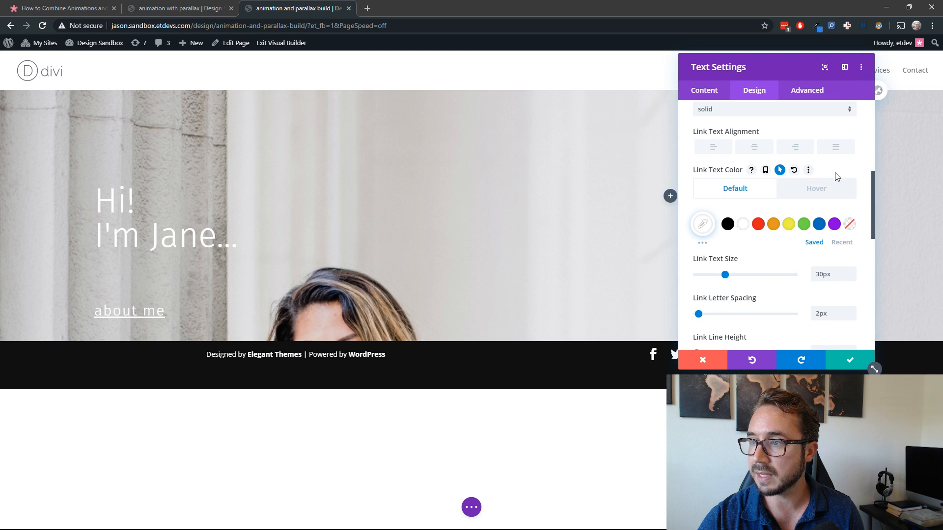
{"action": "left_click", "coordinate": [811, 188]}
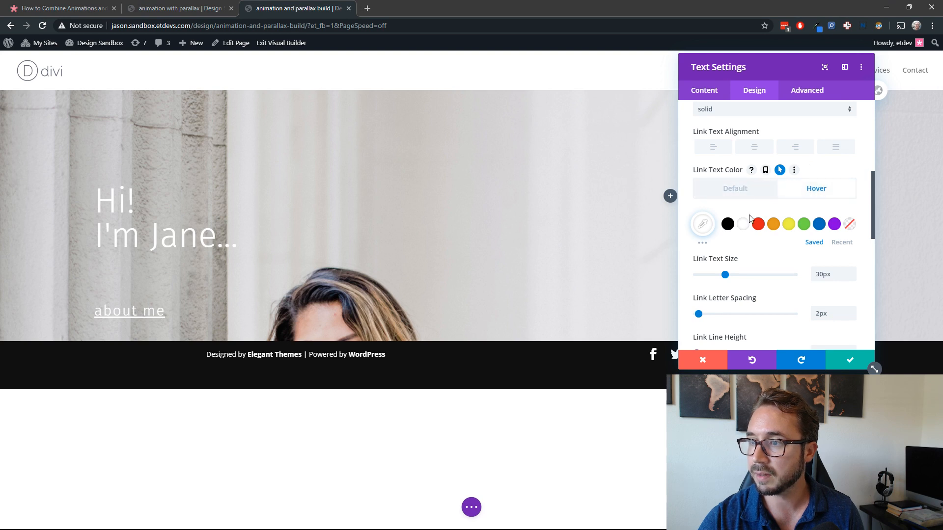
{"action": "left_click", "coordinate": [703, 226]}
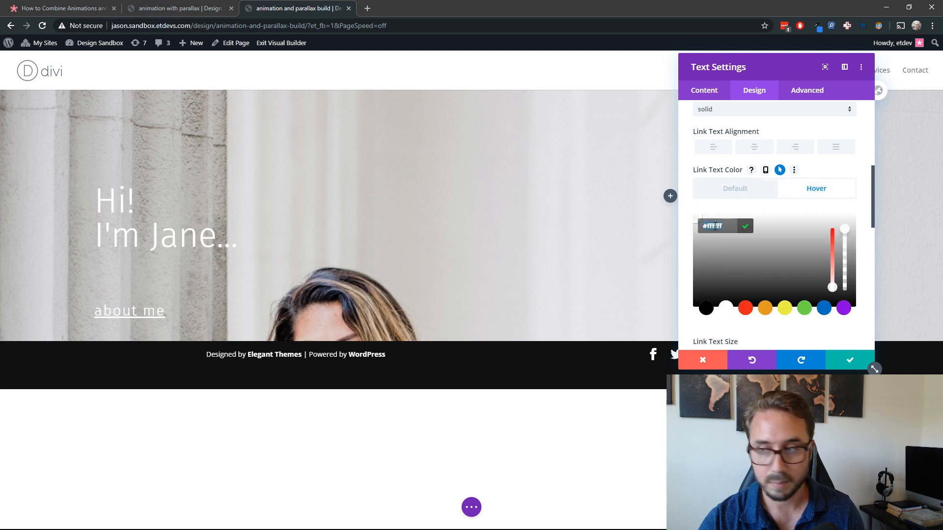
{"action": "type", "text": "881e67"}
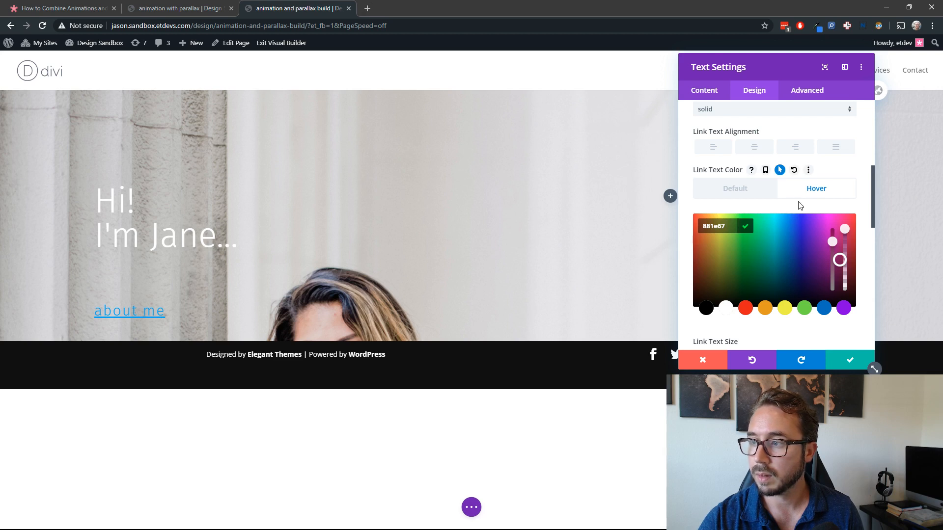
{"action": "left_click", "coordinate": [799, 205]}
{"action": "left_click", "coordinate": [745, 194]}
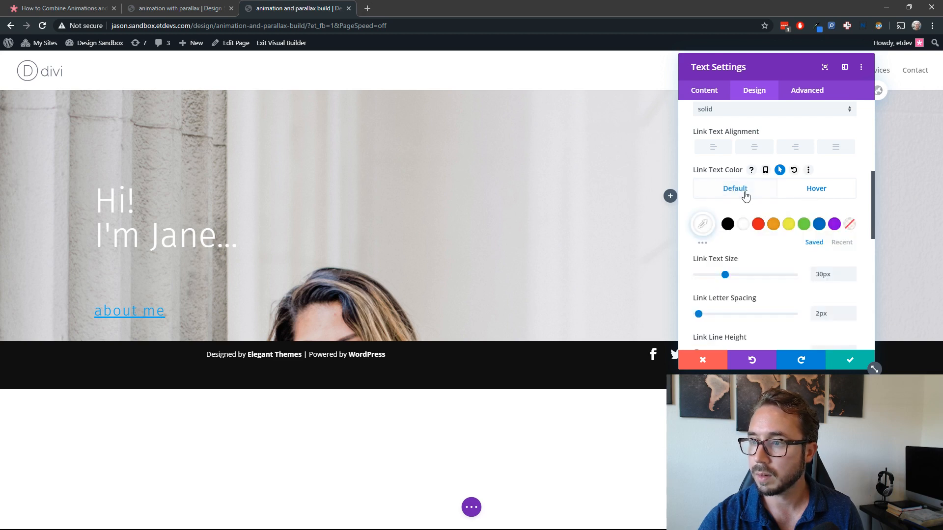
{"action": "left_click", "coordinate": [815, 188]}
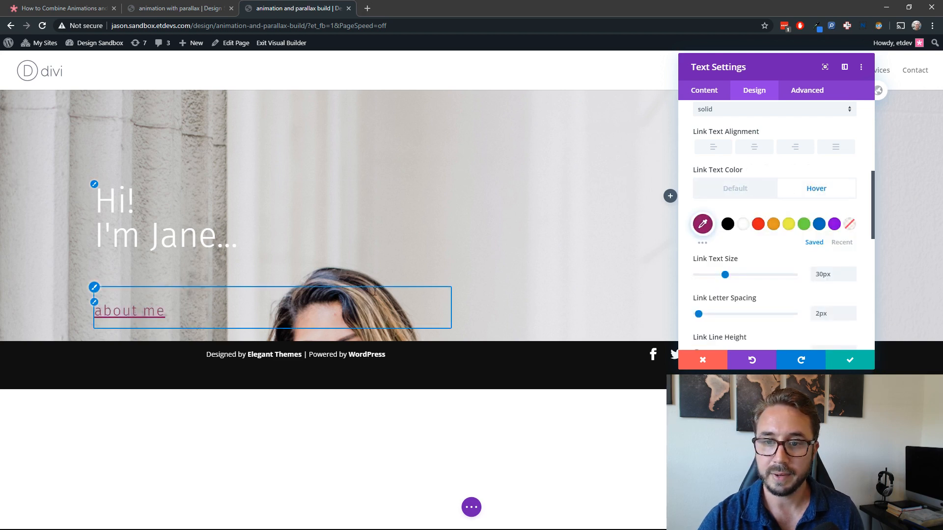
{"action": "left_click", "coordinate": [735, 188]}
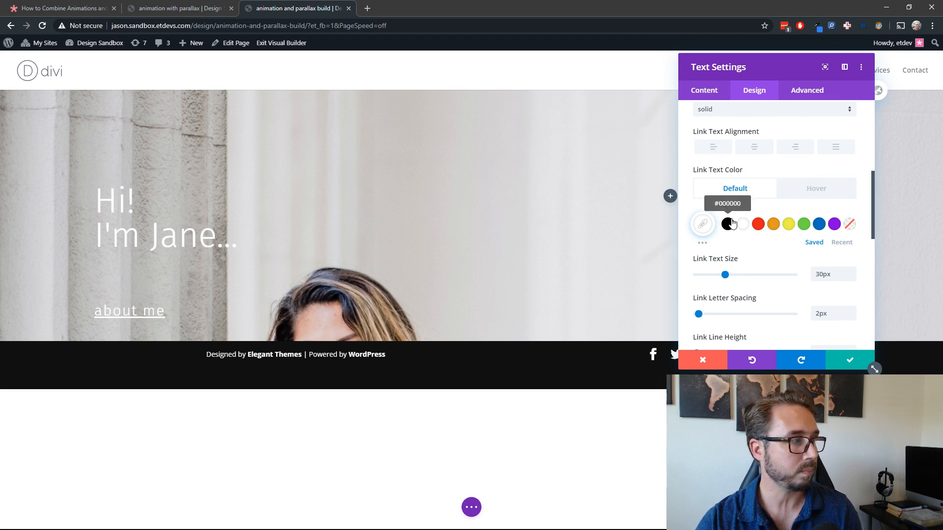
Step: Set the text module's padding to 20% at the top and bottom and 10% on the left and right
{"action": "scroll", "coordinate": [736, 214], "scroll_direction": "down", "scroll_amount": 3}
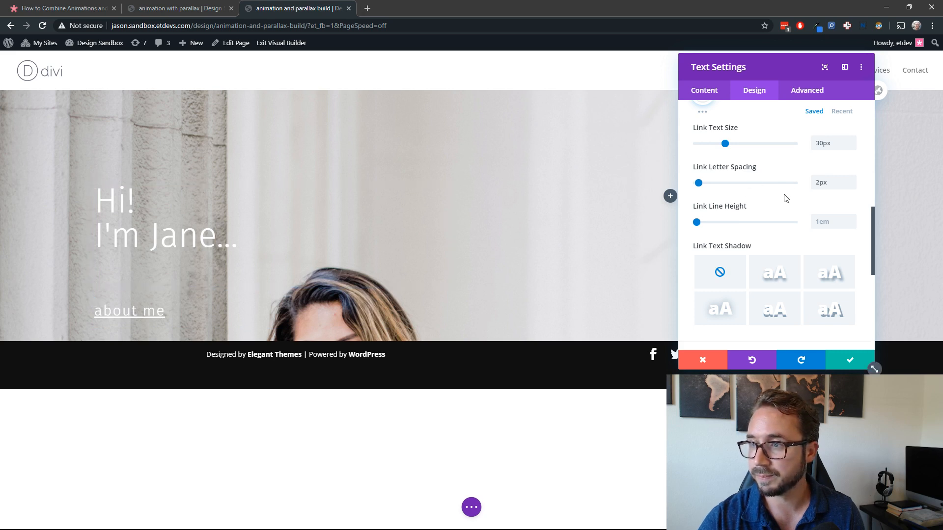
{"action": "scroll", "coordinate": [785, 221], "scroll_direction": "down", "scroll_amount": 3}
{"action": "left_click", "coordinate": [769, 322]}
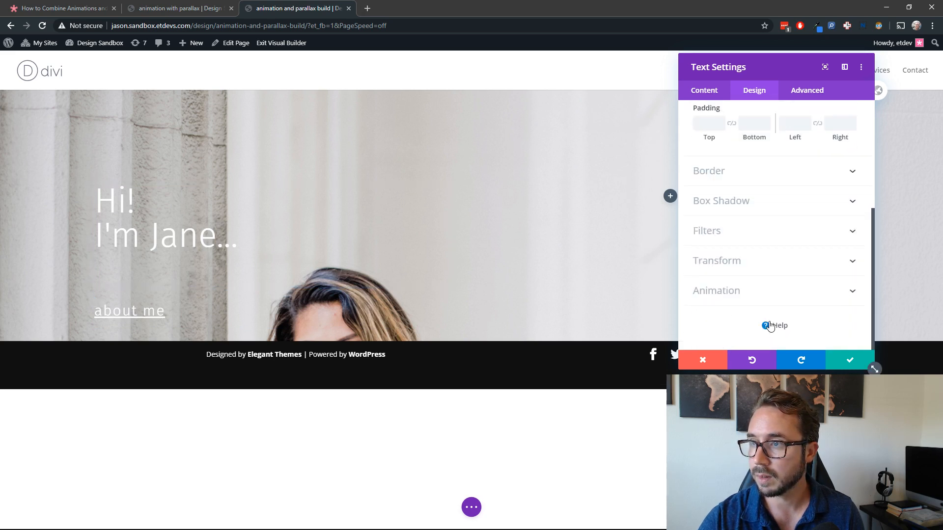
{"action": "left_click", "coordinate": [704, 205]}
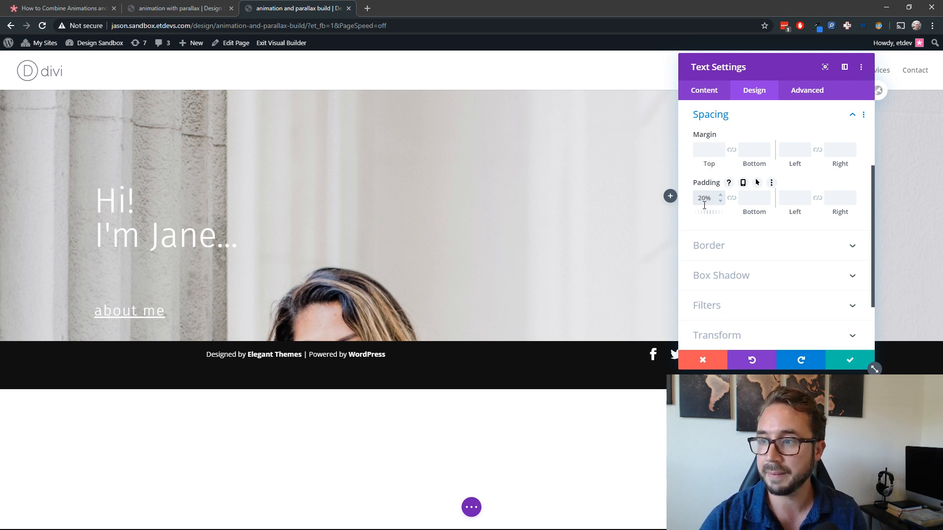
{"action": "left_click", "coordinate": [729, 200]}
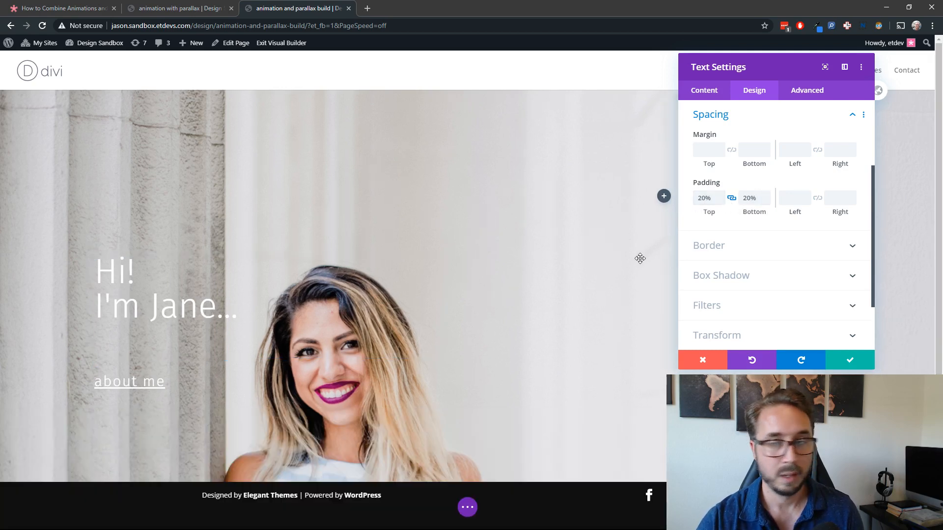
{"action": "left_click", "coordinate": [789, 198]}
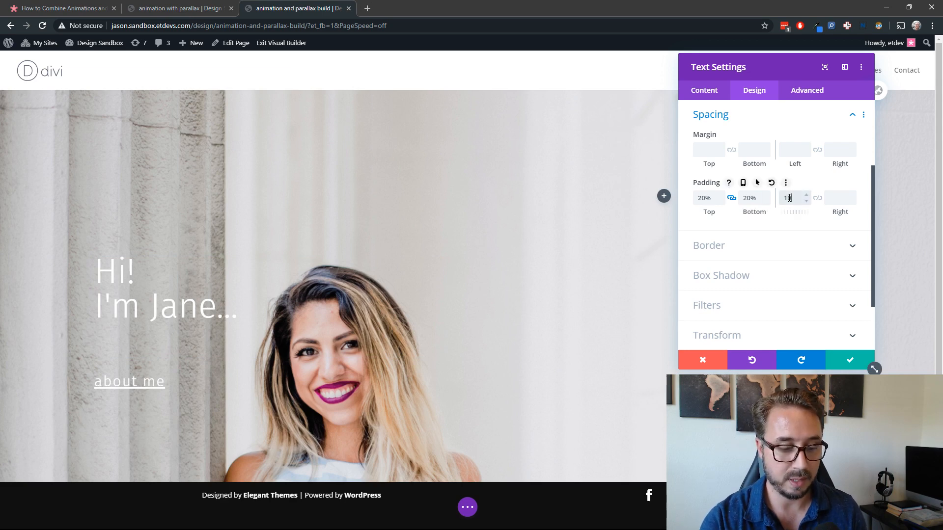
{"action": "type", "text": "10%"}
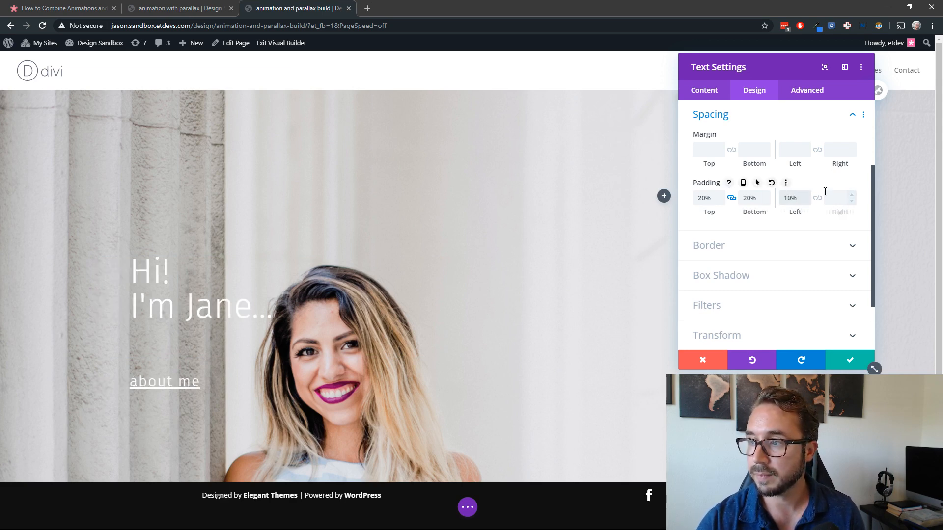
{"action": "left_click", "coordinate": [818, 199]}
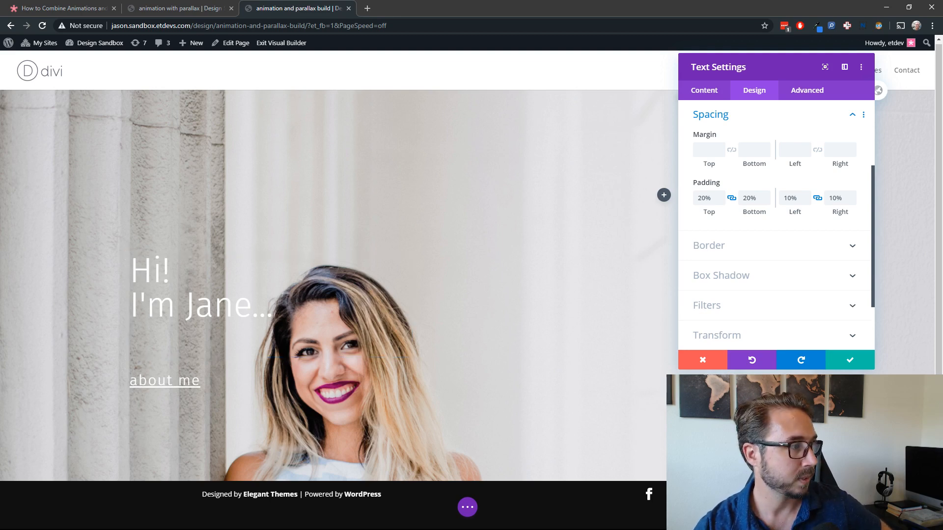
{"action": "left_click", "coordinate": [753, 97]}
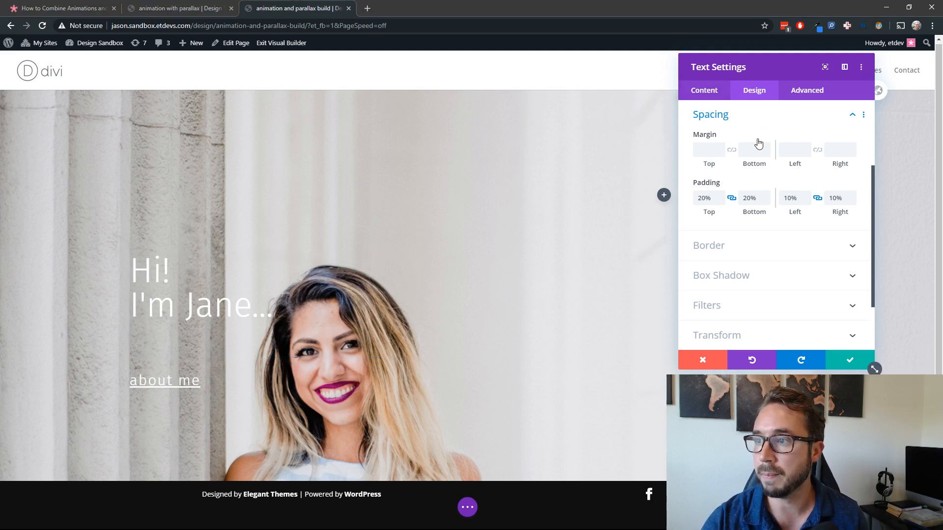
{"action": "left_click", "coordinate": [771, 121]}
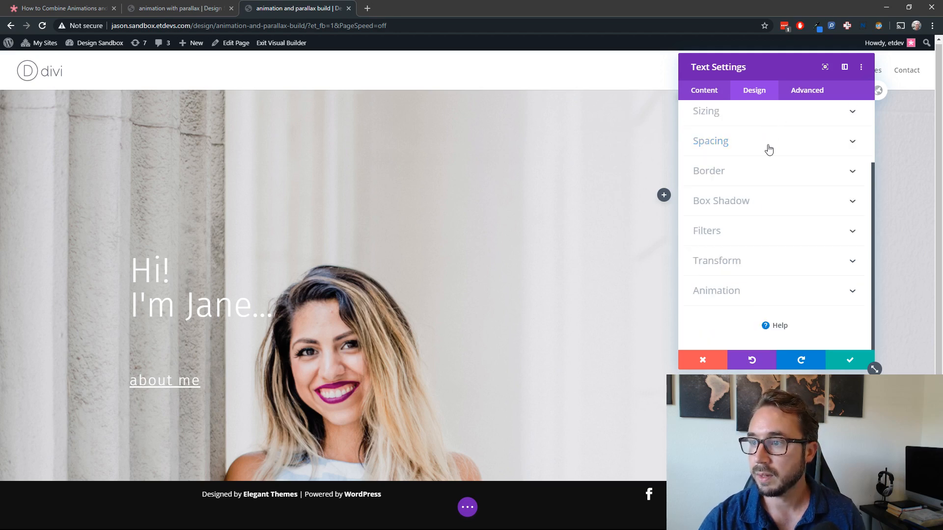
Step: Add a 20px white border around all sides of the text module
{"action": "left_click", "coordinate": [756, 175]}
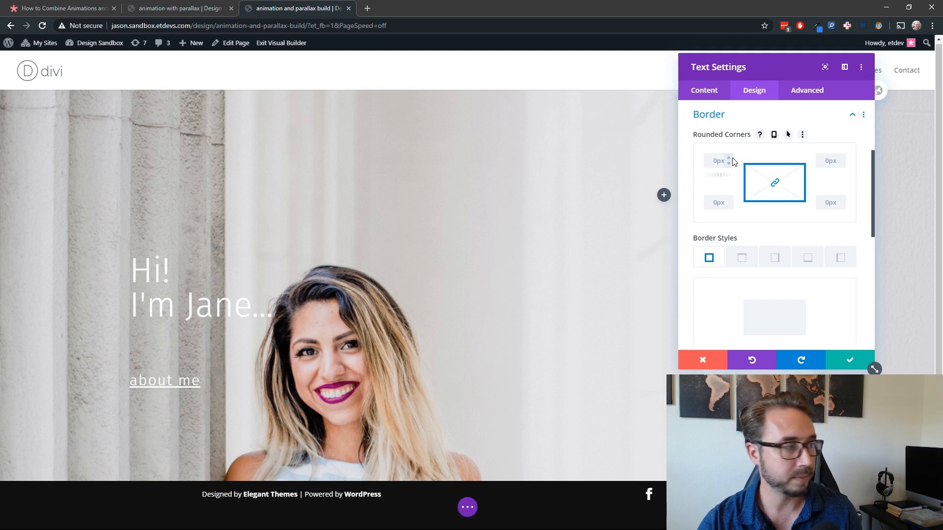
{"action": "scroll", "coordinate": [753, 204], "scroll_direction": "down", "scroll_amount": 2}
{"action": "left_click", "coordinate": [833, 290]}
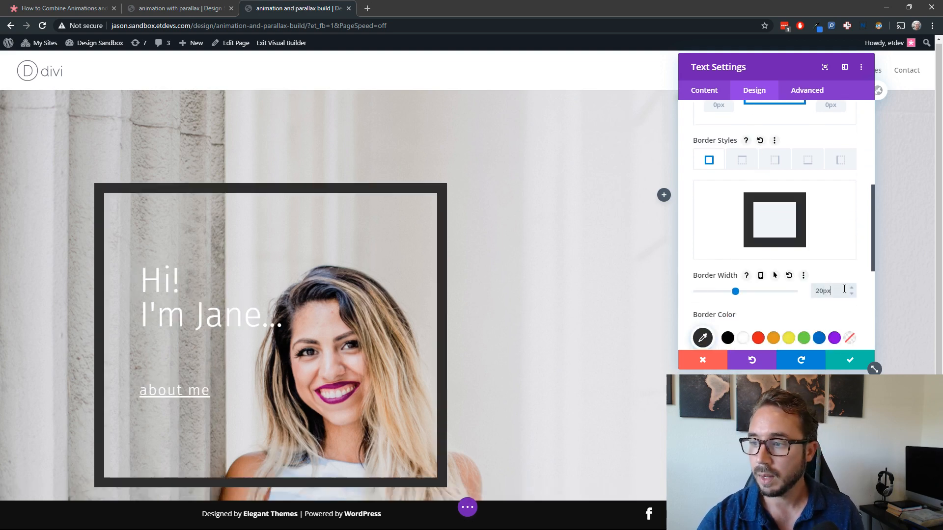
{"action": "left_click", "coordinate": [744, 339]}
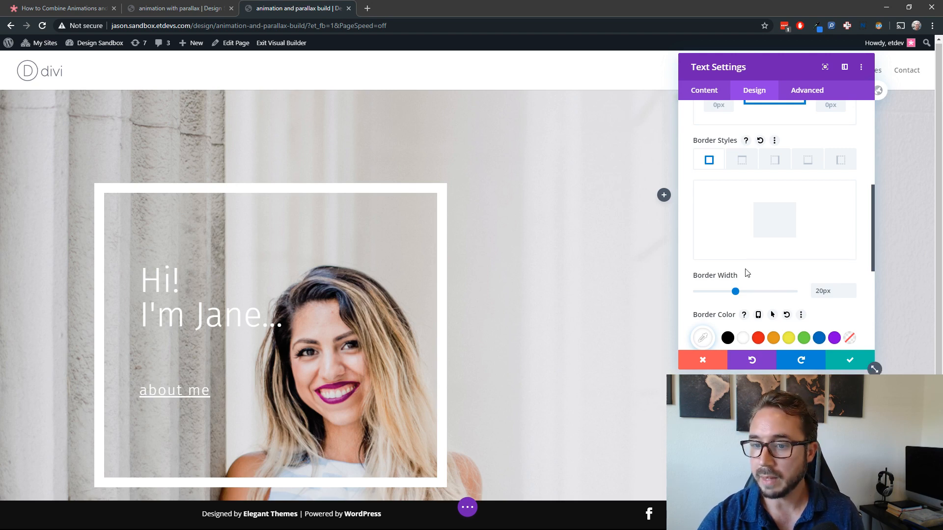
{"action": "scroll", "coordinate": [807, 303], "scroll_direction": "down", "scroll_amount": 5}
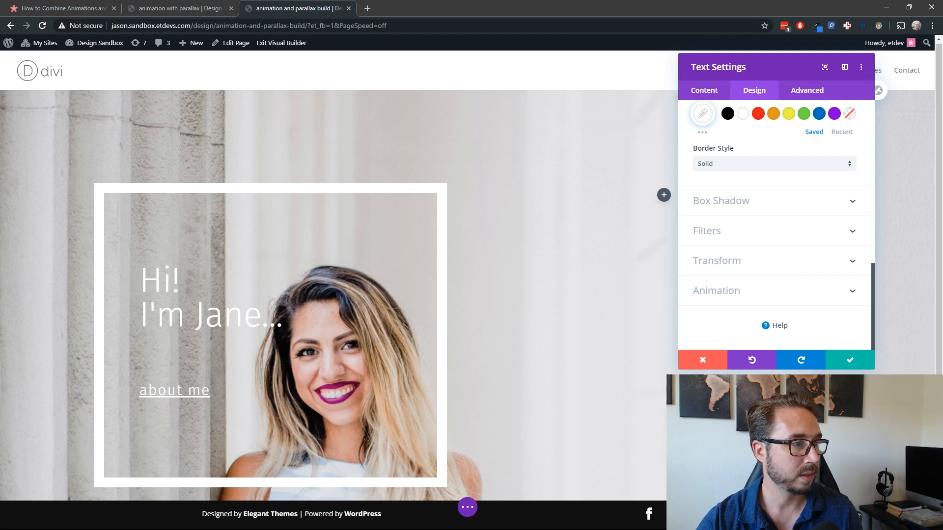
Step: Apply a Slide animation with the direction set to Right to the text module
{"action": "left_click", "coordinate": [764, 297]}
{"action": "left_click", "coordinate": [803, 248]}
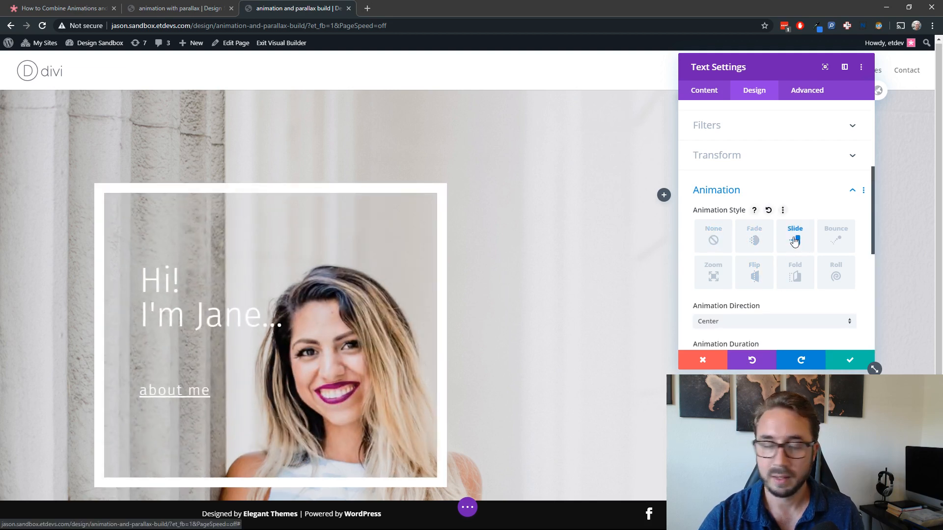
{"action": "scroll", "coordinate": [786, 297], "scroll_direction": "down", "scroll_amount": 1}
{"action": "left_click", "coordinate": [762, 255]}
{"action": "left_click", "coordinate": [750, 282]}
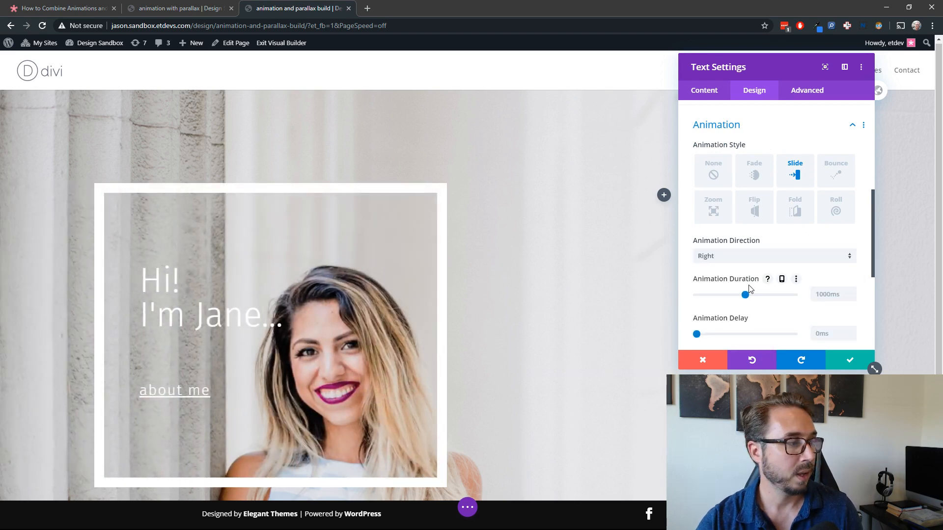
Step: Set the animation duration to 1500ms, intensity to 80% and starting opacity to 20%, and save the module settings
{"action": "double_click", "coordinate": [829, 293]}
{"action": "type", "text": "1500ms"}
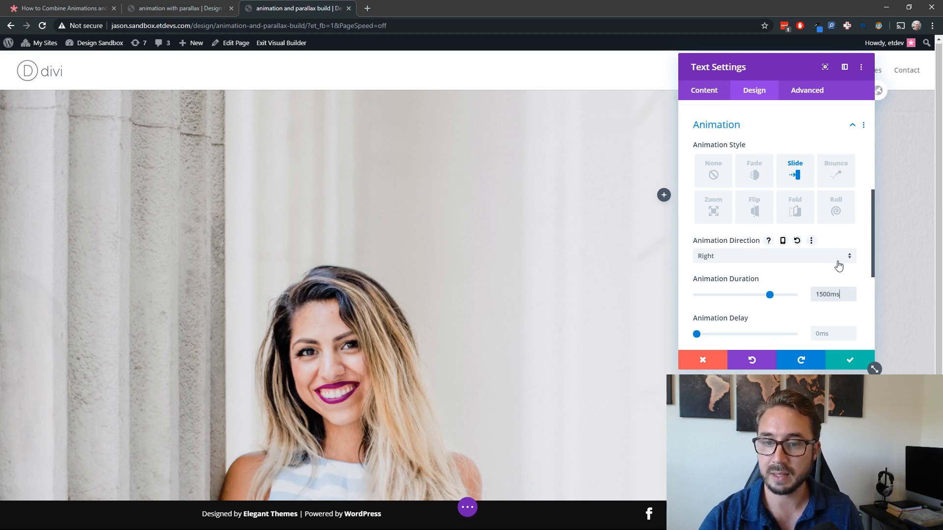
{"action": "scroll", "coordinate": [795, 322], "scroll_direction": "down", "scroll_amount": 2}
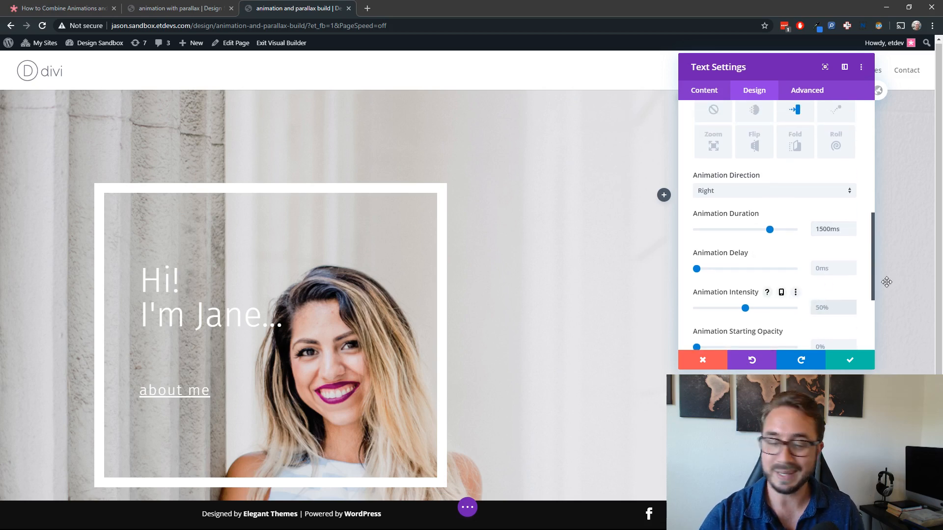
{"action": "type", "text": "8"}
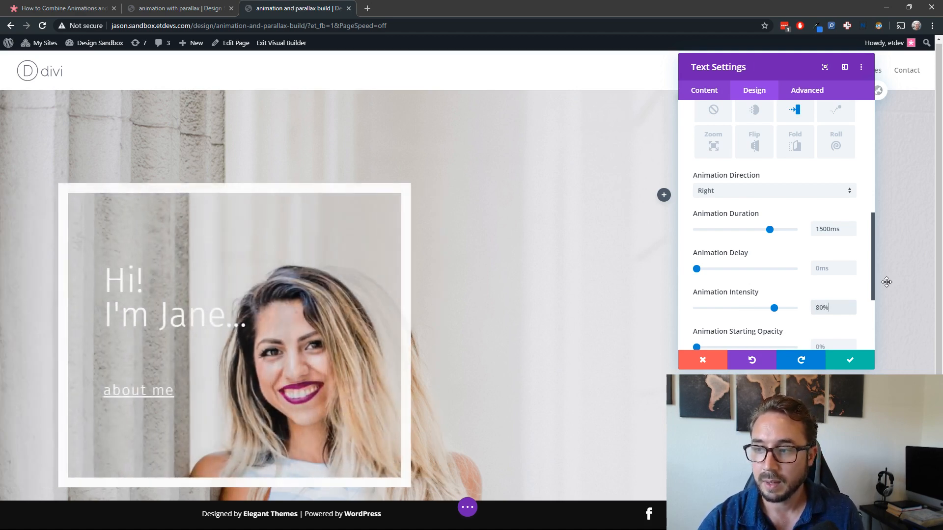
{"action": "scroll", "coordinate": [830, 295], "scroll_direction": "down", "scroll_amount": 4}
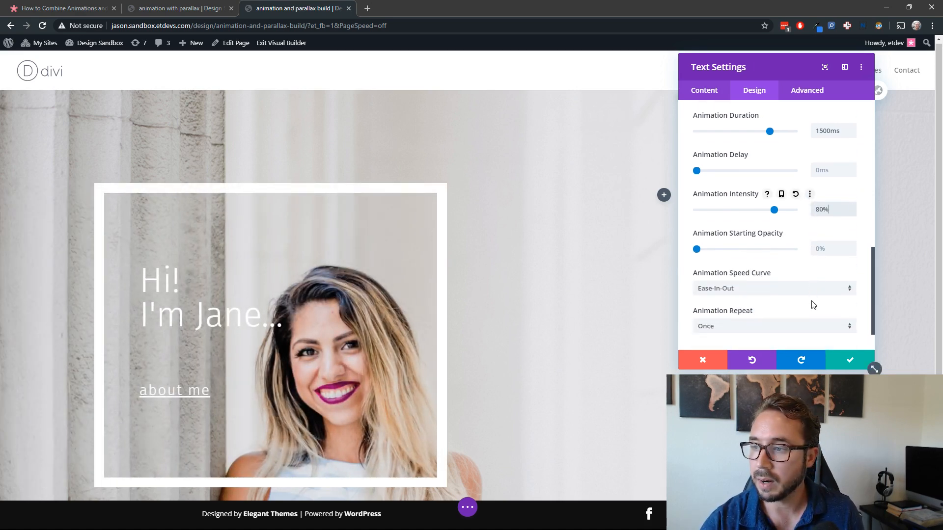
{"action": "left_click", "coordinate": [826, 251]}
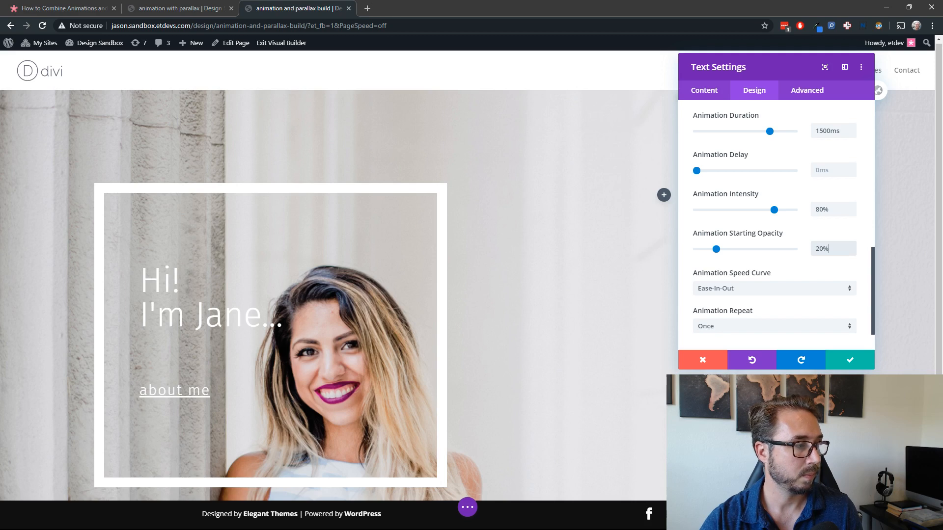
{"action": "left_click", "coordinate": [865, 361]}
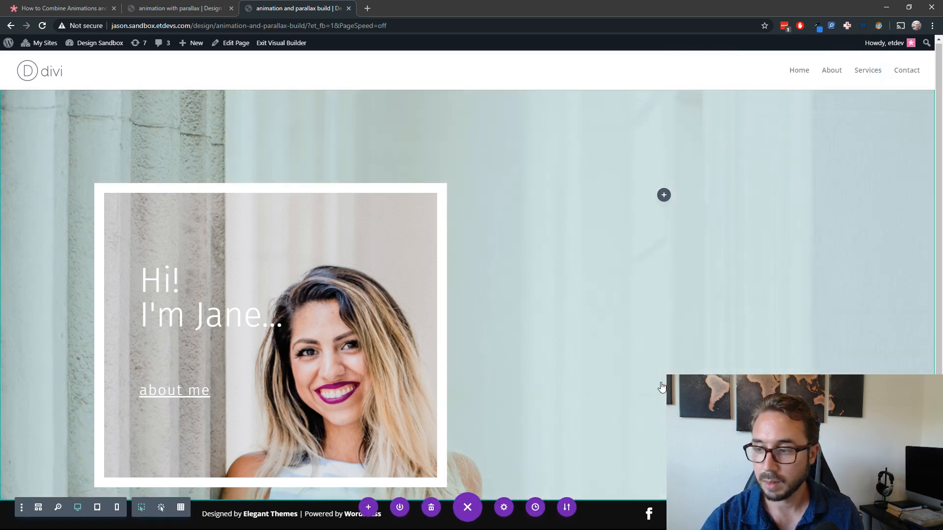
Step: Open the live version of the page in a separate browser tab
{"action": "right_click", "coordinate": [278, 54]}
{"action": "left_click", "coordinate": [295, 55]}
{"action": "left_click", "coordinate": [398, 8]}
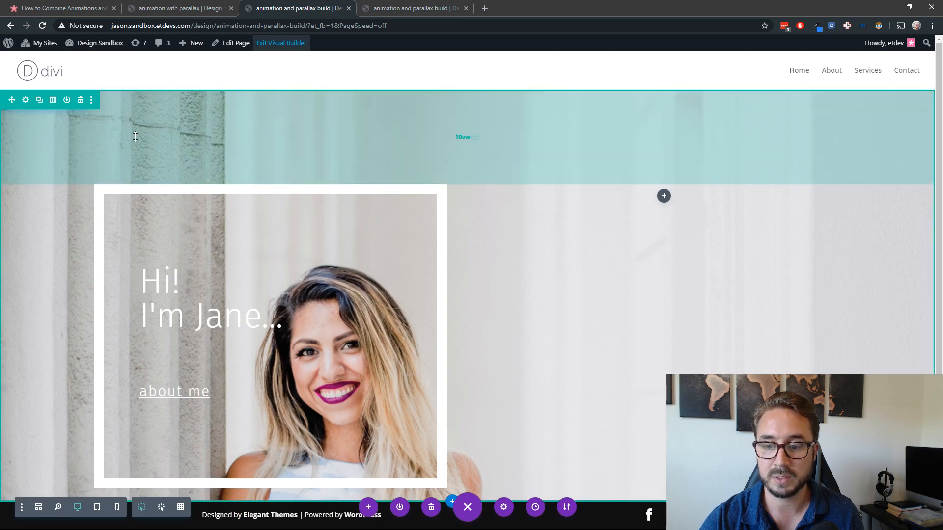
Step: Give the section a 40vw bottom margin from wireframe view, save it, and return to desktop view
{"action": "left_click", "coordinate": [38, 507]}
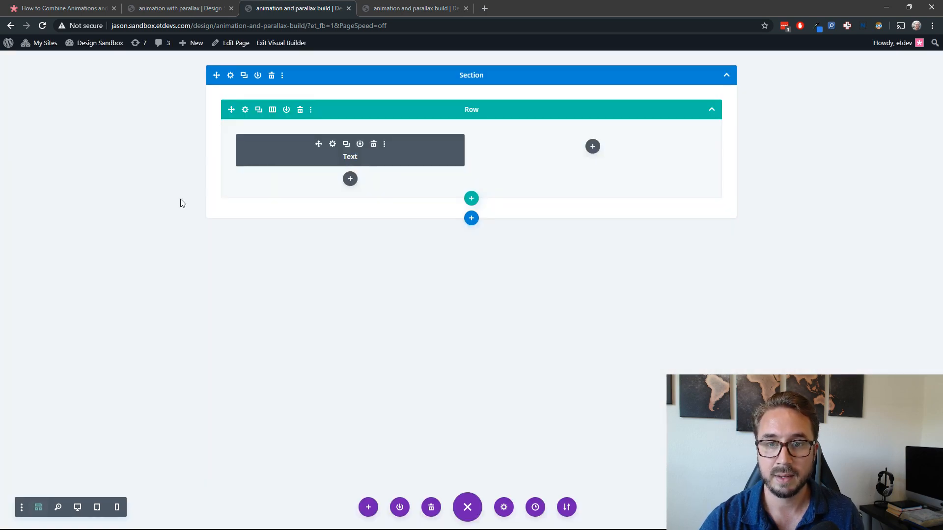
{"action": "left_click", "coordinate": [230, 75]}
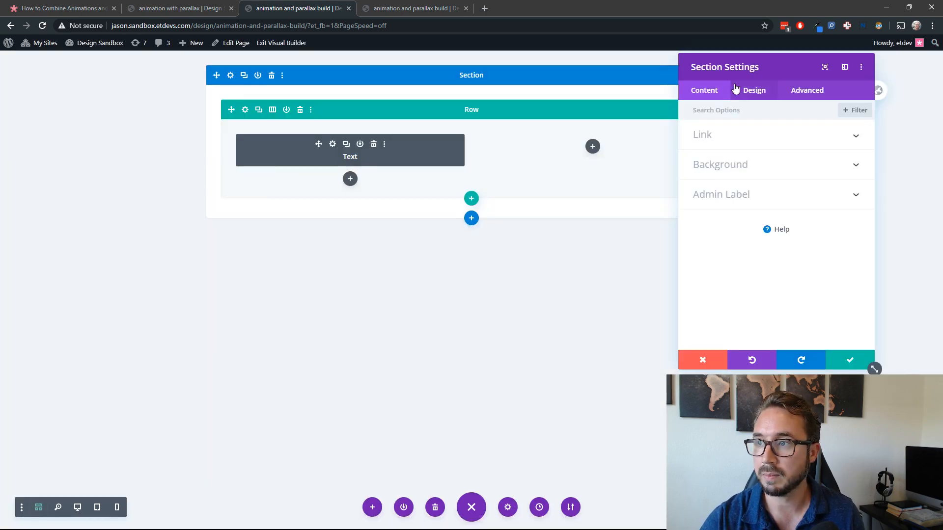
{"action": "left_click", "coordinate": [753, 91]}
{"action": "left_click", "coordinate": [736, 229]}
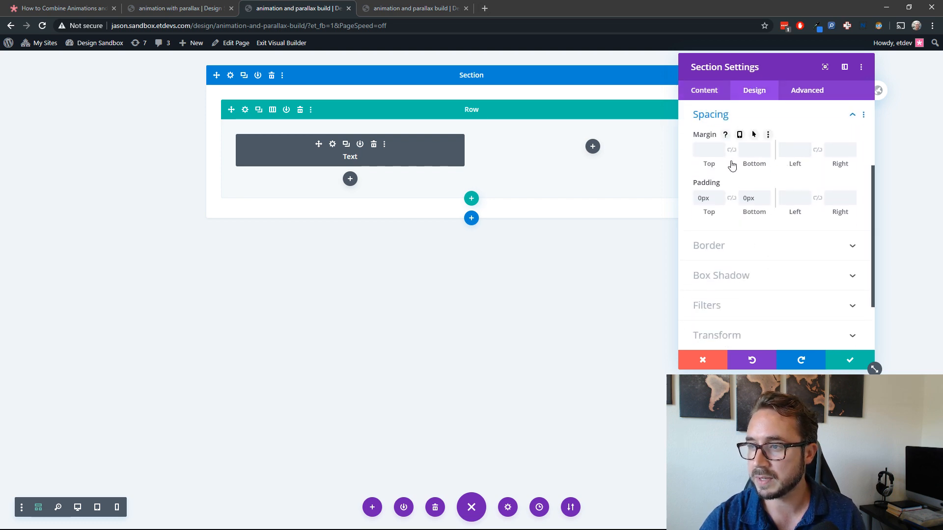
{"action": "left_click", "coordinate": [750, 149]}
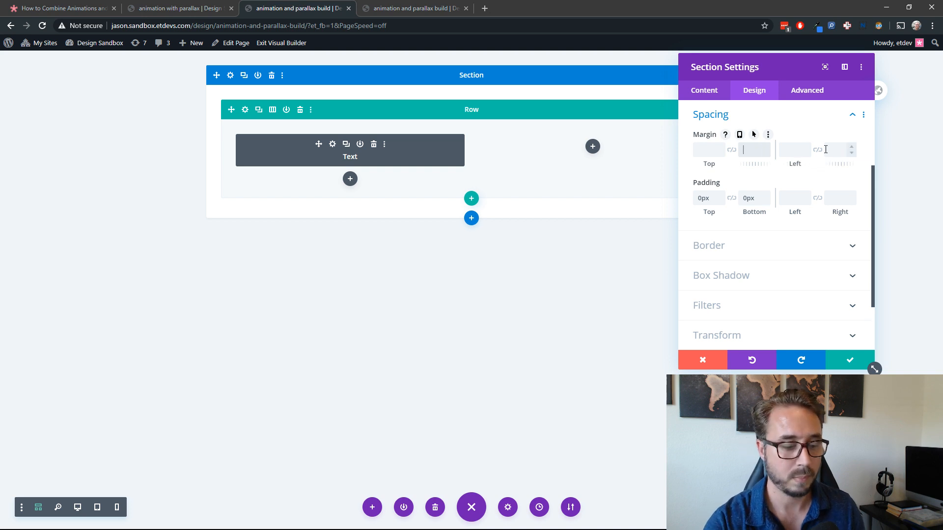
{"action": "type", "text": "40vw"}
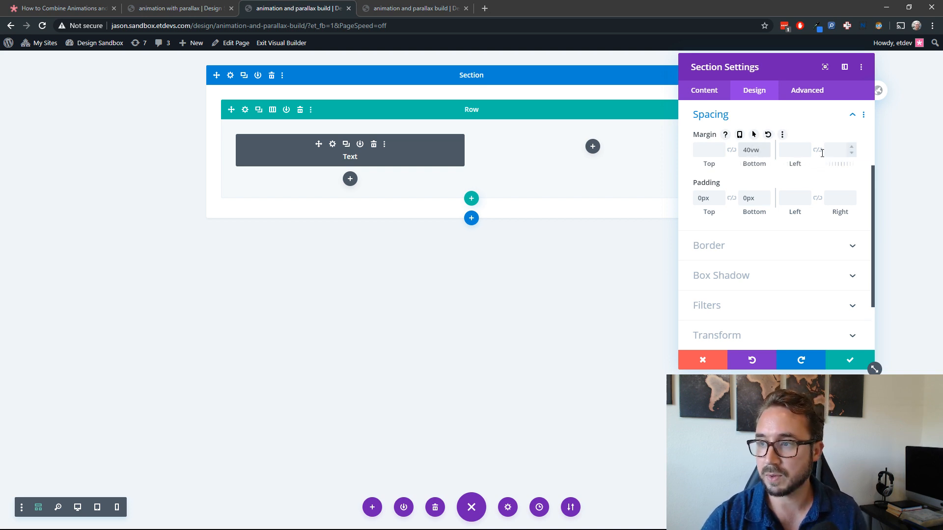
{"action": "left_click", "coordinate": [840, 362]}
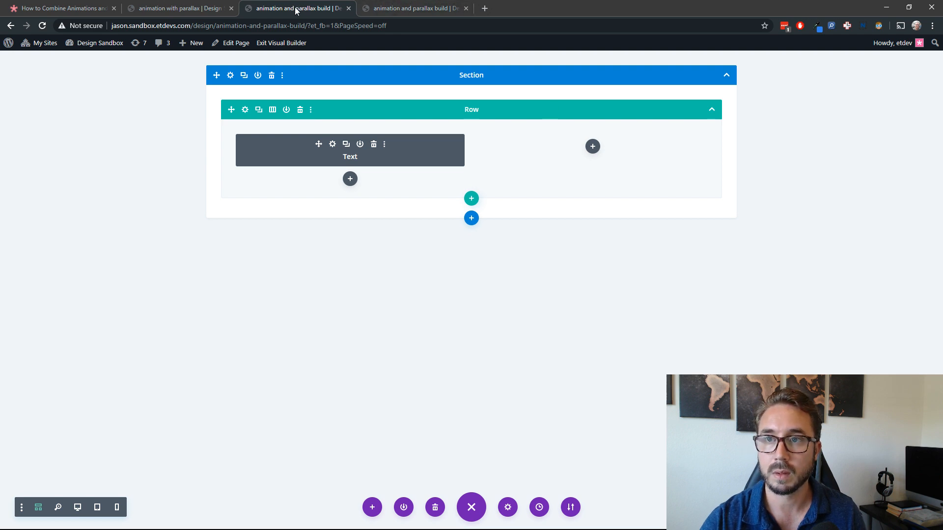
{"action": "left_click", "coordinate": [77, 507]}
Step: Reload the live page and scroll through it to check the slide animation and the parallax effect
{"action": "left_click", "coordinate": [423, 8]}
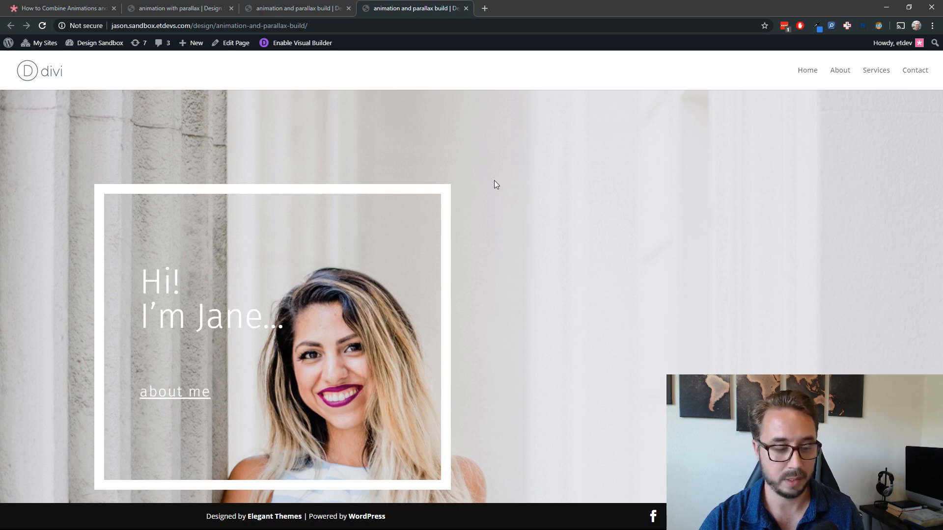
{"action": "key", "text": "F5"}
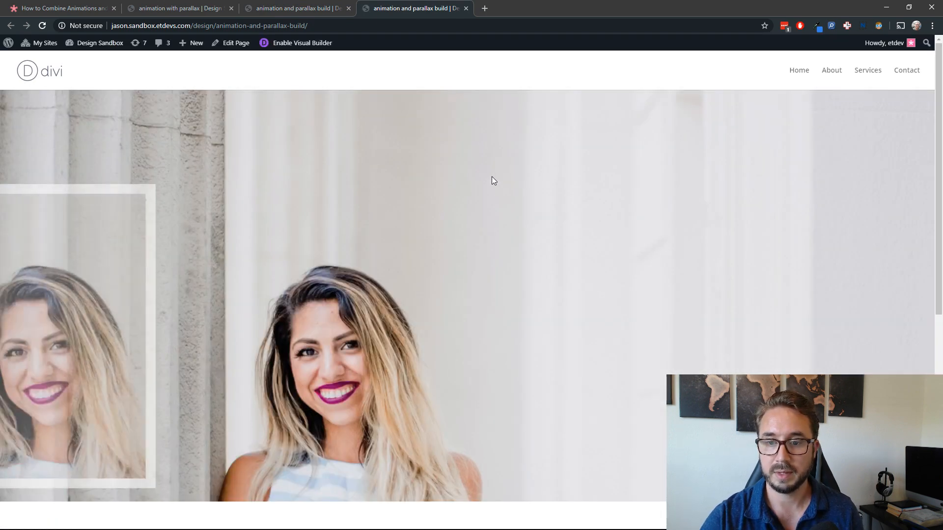
{"action": "scroll", "coordinate": [491, 176], "scroll_direction": "down", "scroll_amount": 4}
{"action": "scroll", "coordinate": [491, 176], "scroll_direction": "up", "scroll_amount": 3}
{"action": "scroll", "coordinate": [492, 176], "scroll_direction": "down", "scroll_amount": 2}
{"action": "scroll", "coordinate": [509, 135], "scroll_direction": "up", "scroll_amount": 4}
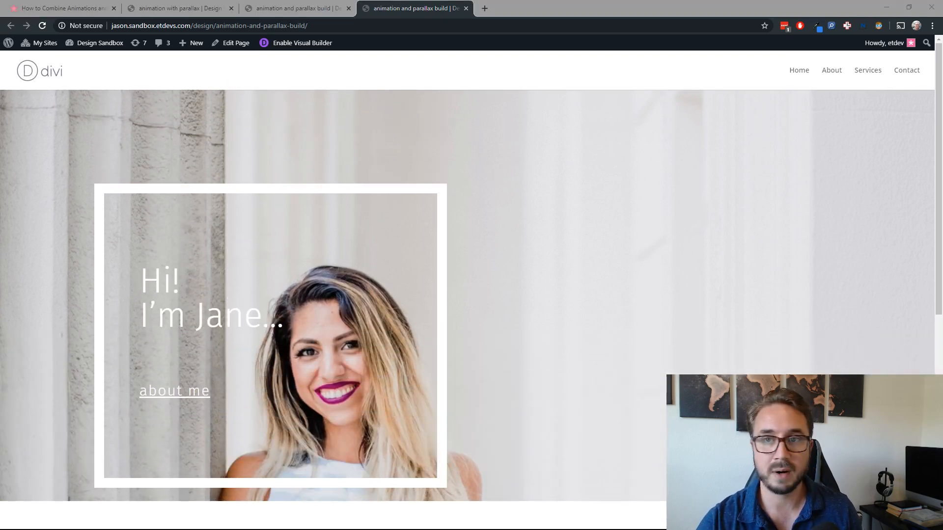
Step: Add a text module with the body text "my blog" to the row's empty second column in the builder
{"action": "left_click", "coordinate": [295, 8]}
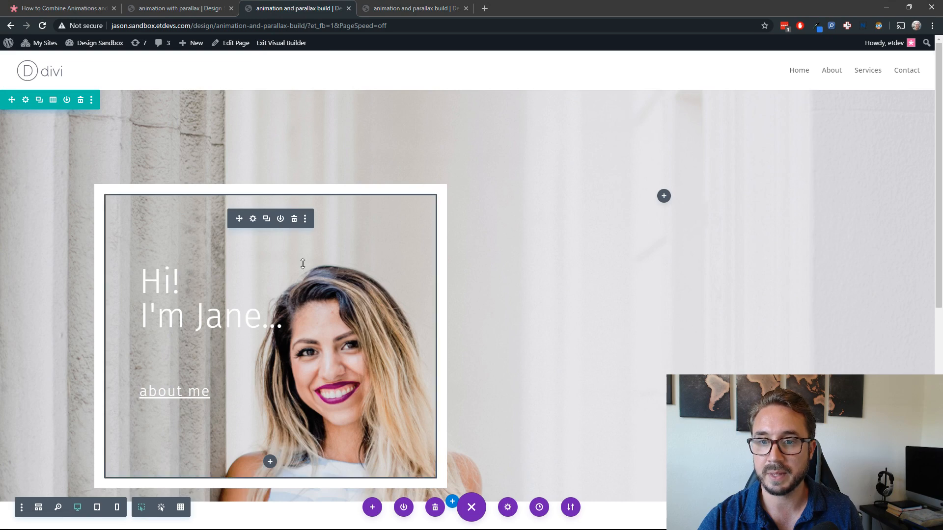
{"action": "left_click", "coordinate": [662, 197]}
{"action": "type", "text": "text"}
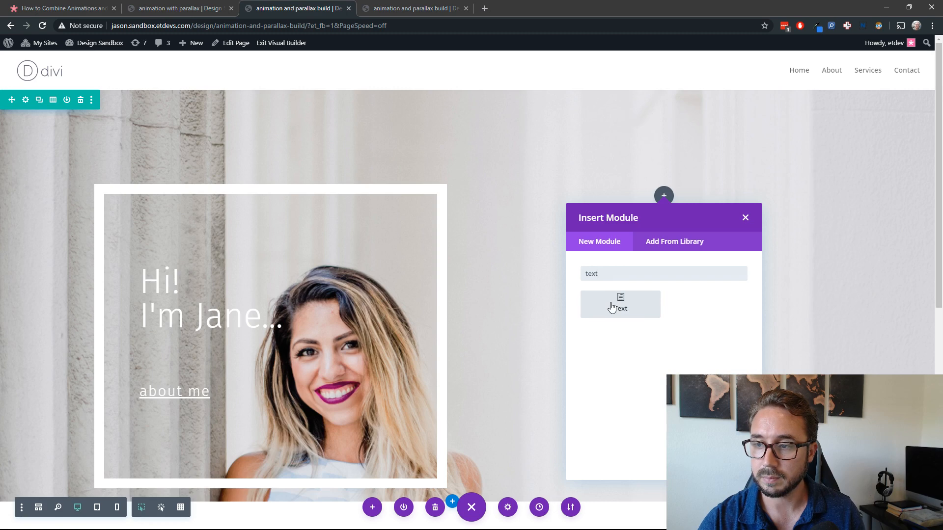
{"action": "left_click", "coordinate": [611, 307]}
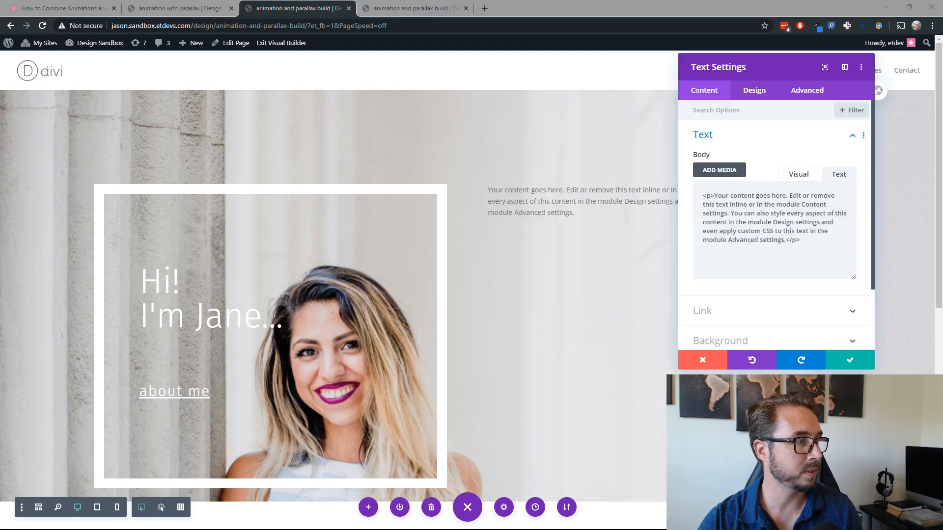
{"action": "left_click_drag", "start_coordinate": [801, 240], "coordinate": [676, 189]}
{"action": "type", "text": "my blog"}
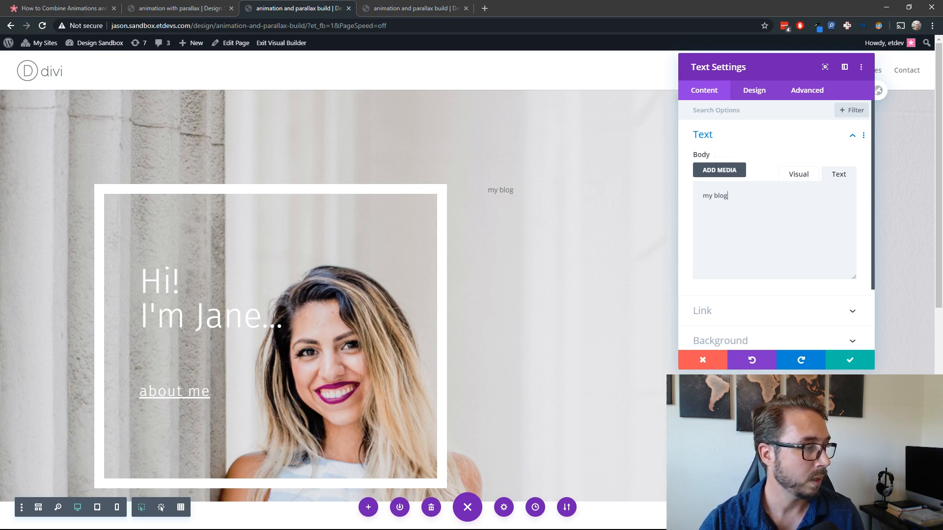
Step: Use life-coach-29.jpg from the media library as the new text module's background image and enable its parallax effect
{"action": "left_click", "coordinate": [767, 343]}
{"action": "left_click", "coordinate": [795, 155]}
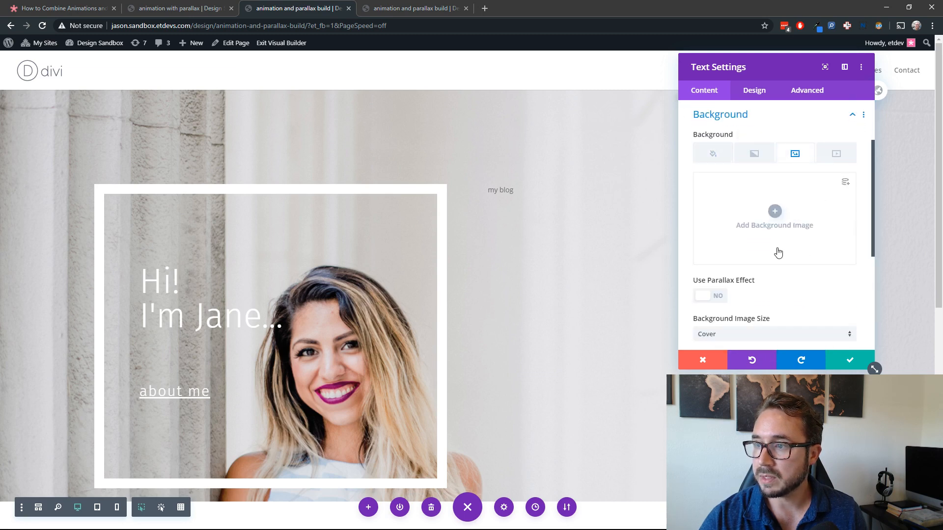
{"action": "left_click", "coordinate": [775, 211]}
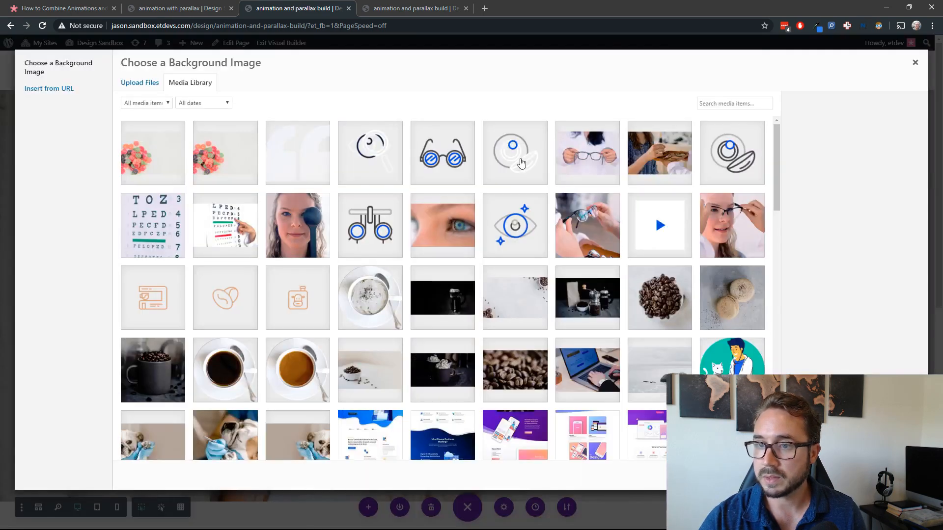
{"action": "left_click", "coordinate": [737, 103]}
{"action": "type", "text": "lef"}
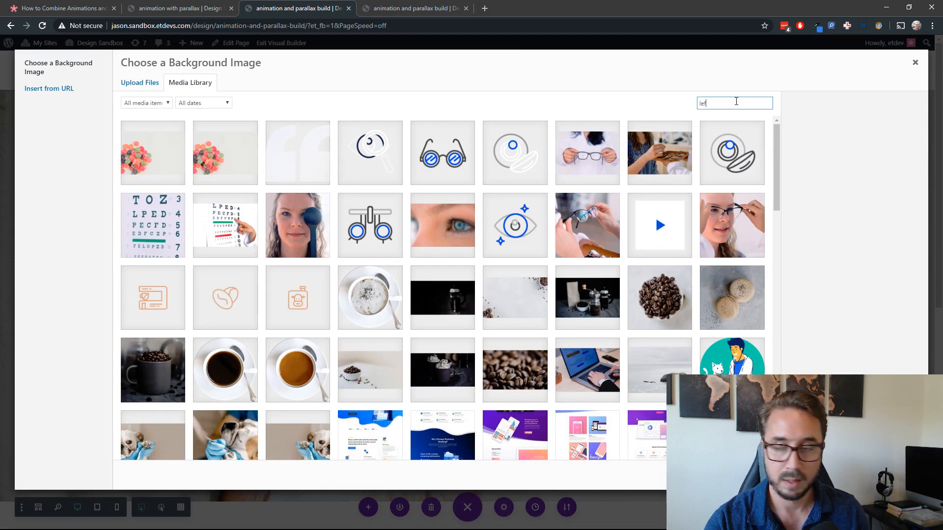
{"action": "key", "text": "BackSpace"}
{"action": "key", "text": "BackSpace"}
{"action": "key", "text": "BackSpace"}
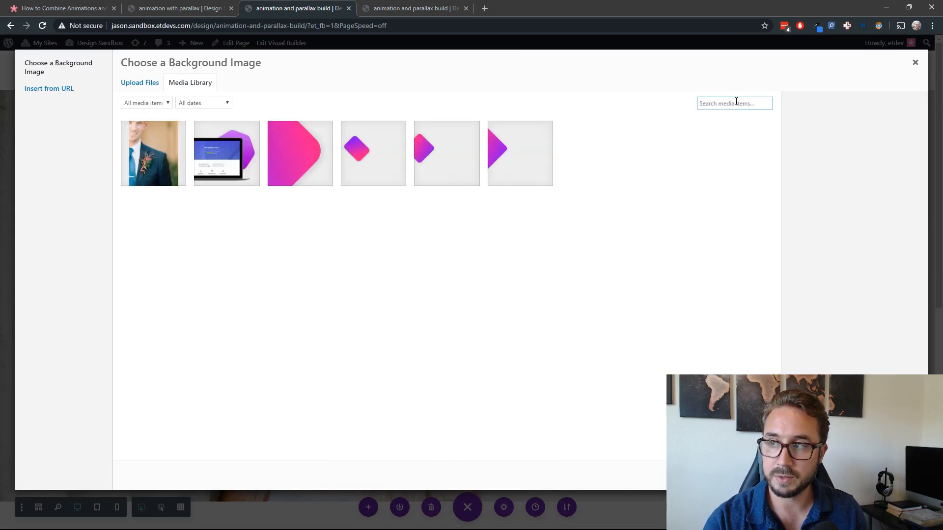
{"action": "type", "text": "life"}
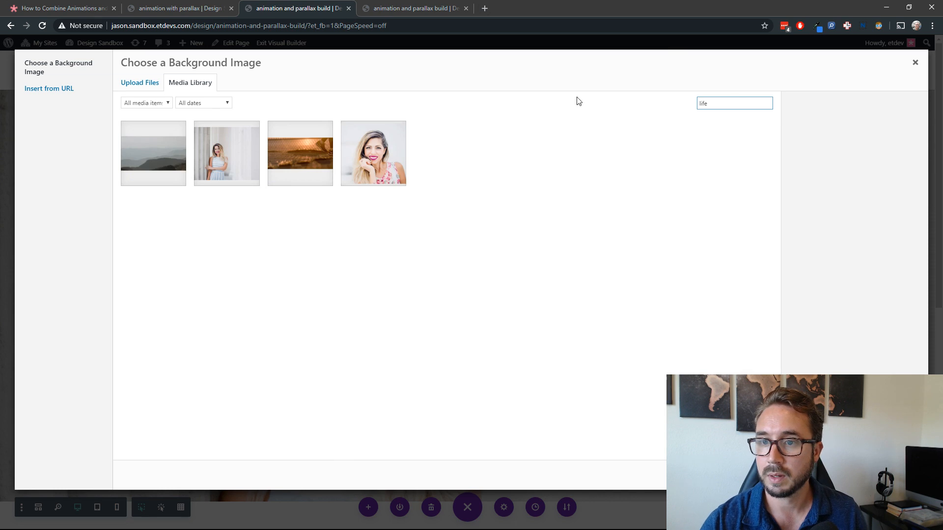
{"action": "left_click", "coordinate": [393, 170]}
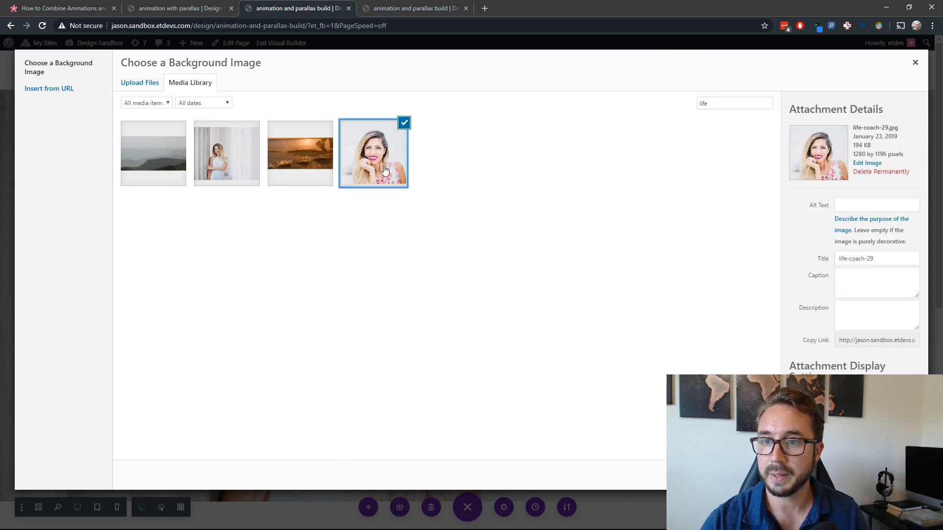
{"action": "left_click", "coordinate": [888, 476]}
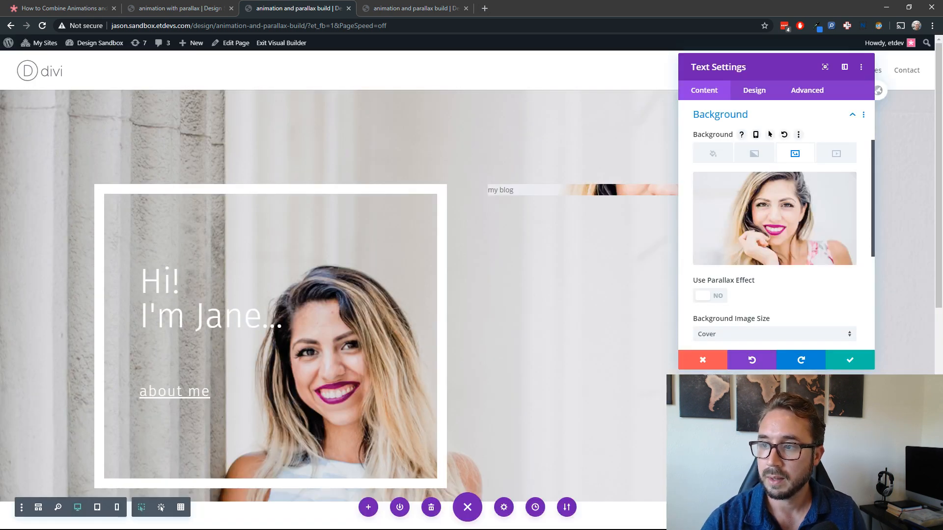
{"action": "left_click", "coordinate": [708, 295]}
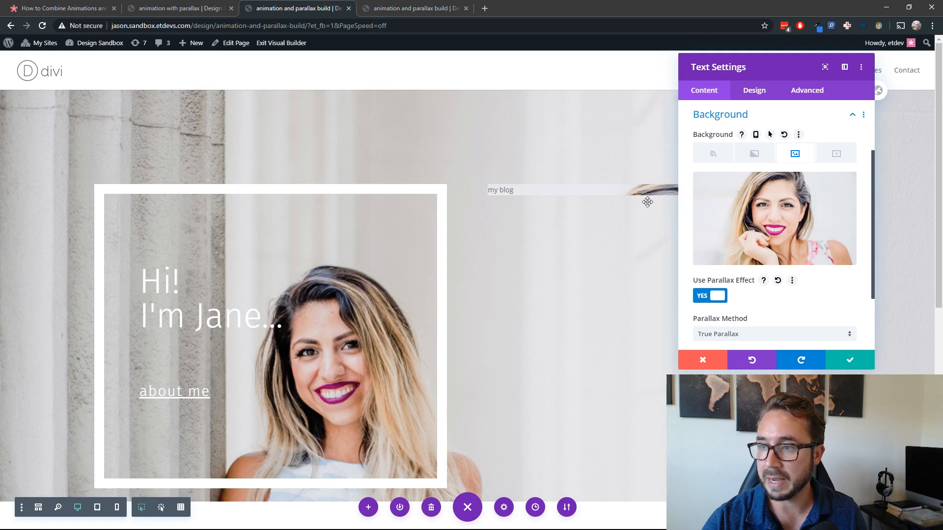
Step: Move the settings window clear of the new text module, then set its text font to Fira Sans in uppercase style
{"action": "left_click_drag", "start_coordinate": [799, 67], "coordinate": [195, 78]}
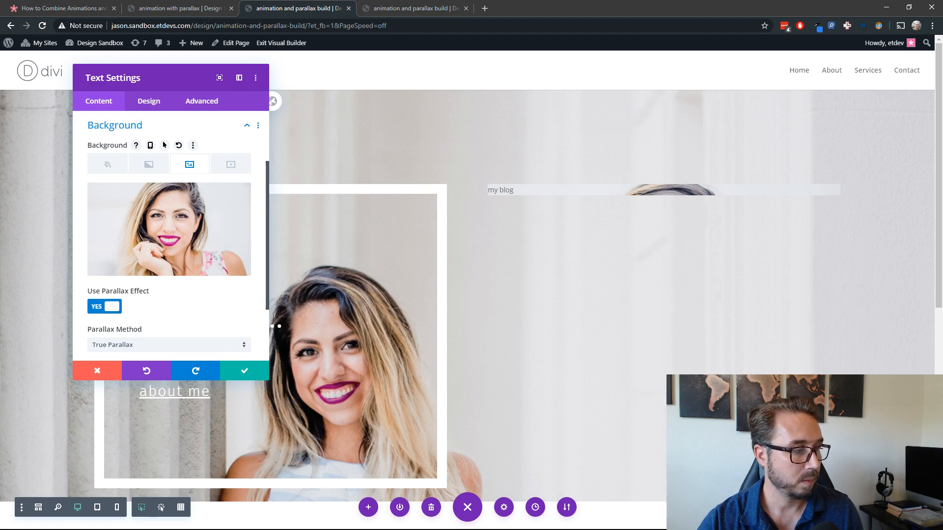
{"action": "left_click", "coordinate": [160, 108]}
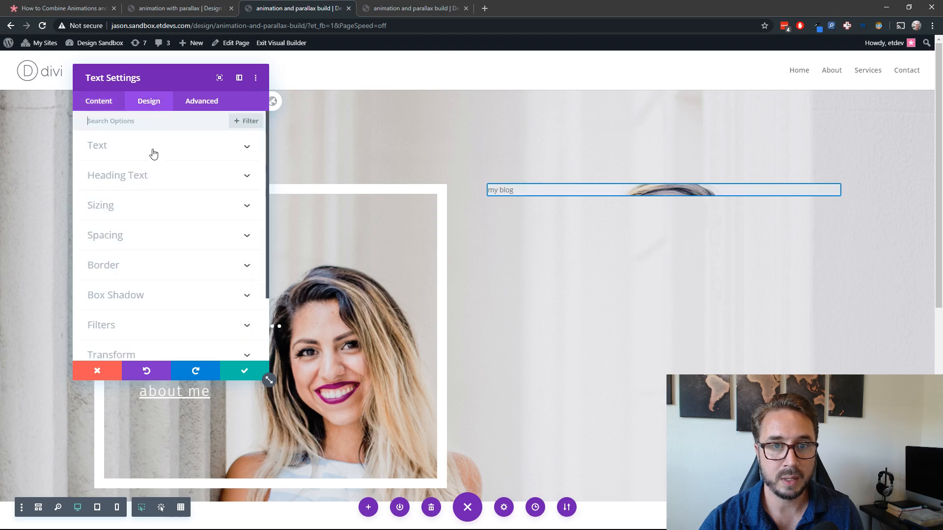
{"action": "left_click", "coordinate": [154, 148]}
{"action": "left_click", "coordinate": [131, 214]}
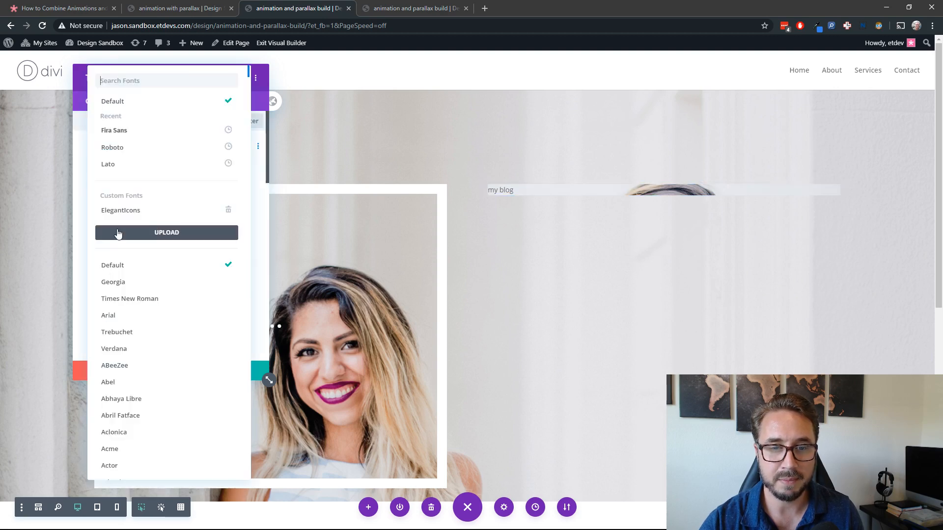
{"action": "left_click", "coordinate": [135, 130]}
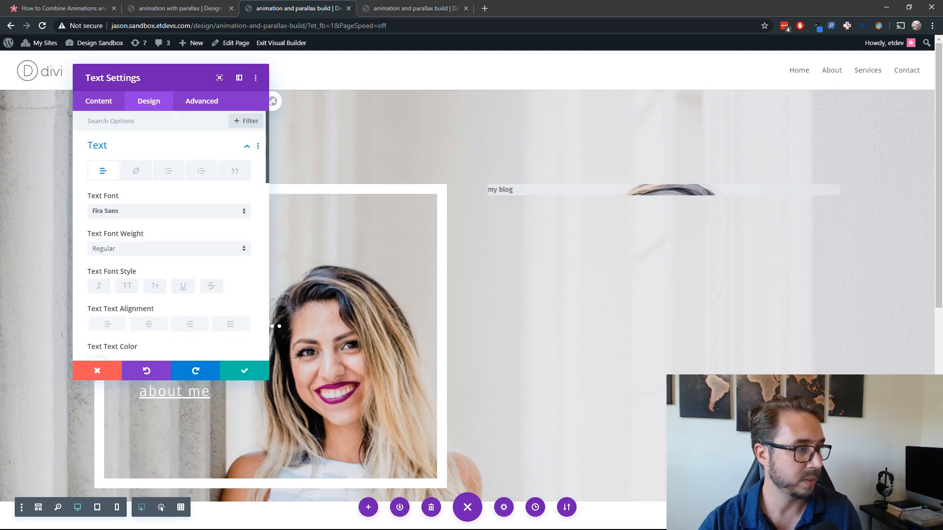
{"action": "left_click", "coordinate": [131, 293]}
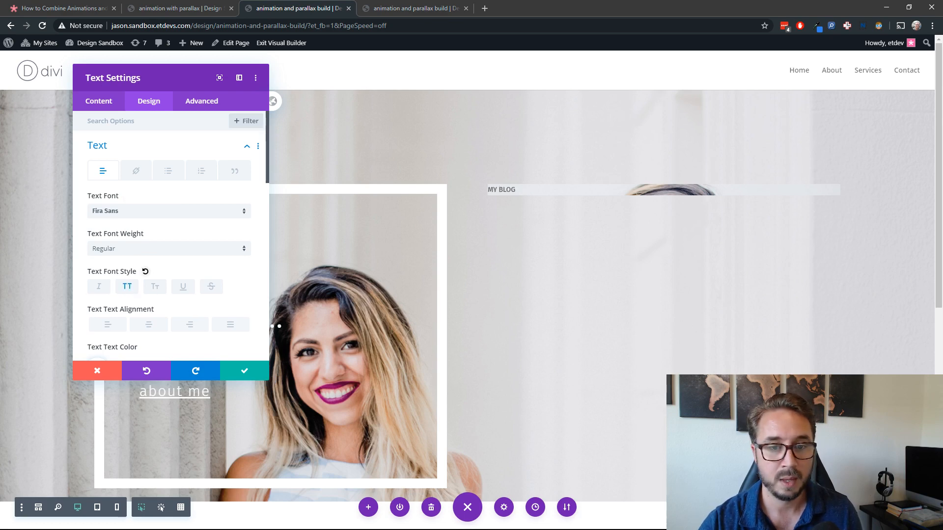
Step: Style the "my blog" module's text with center alignment, white color and 10px letter spacing, keeping the default text size
{"action": "left_click", "coordinate": [147, 328]}
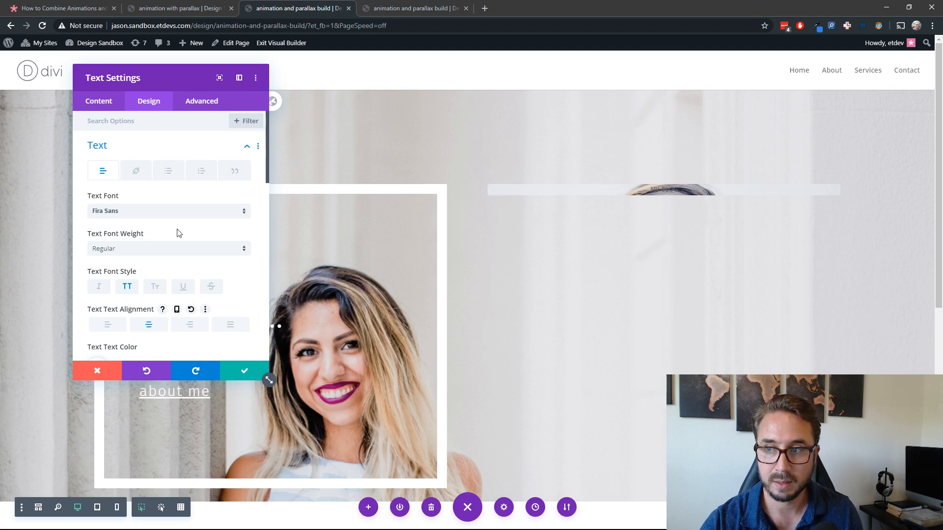
{"action": "scroll", "coordinate": [191, 235], "scroll_direction": "down", "scroll_amount": 3}
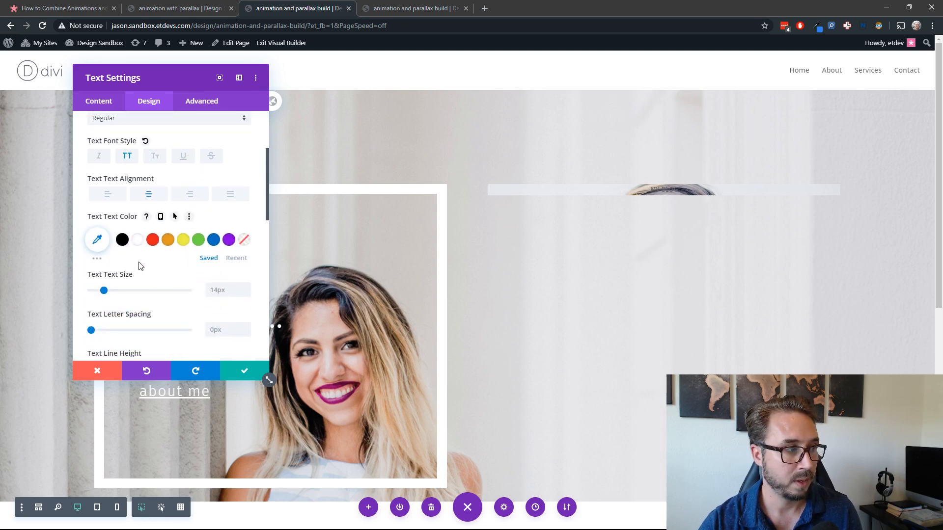
{"action": "left_click", "coordinate": [227, 291]}
{"action": "type", "text": "10px"}
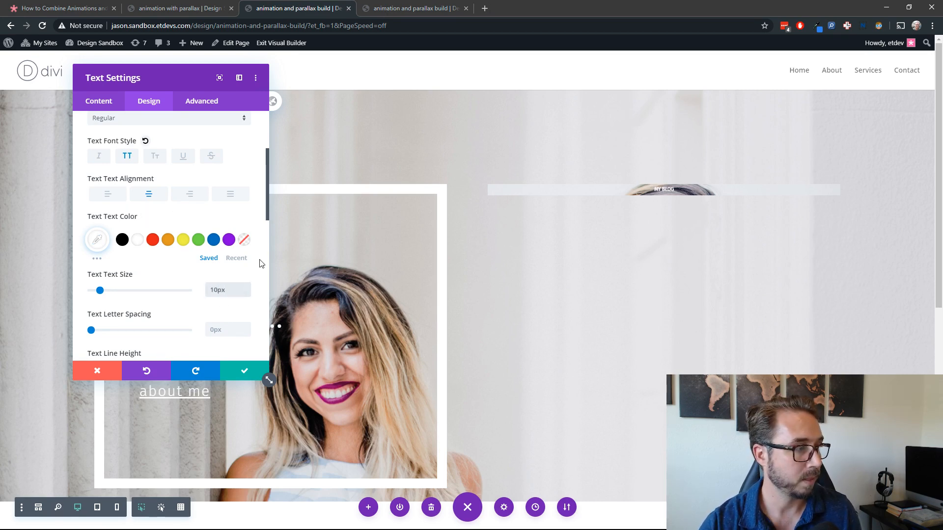
{"action": "double_click", "coordinate": [221, 290]}
{"action": "key", "text": "BackSpace"}
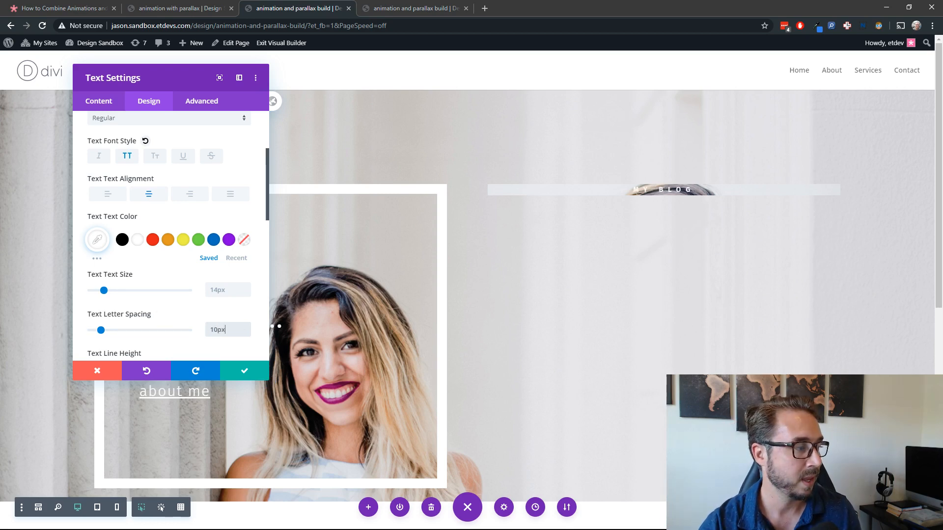
Step: Set the module's width and max width to 320px and center the module in its column
{"action": "scroll", "coordinate": [193, 337], "scroll_direction": "down", "scroll_amount": 5}
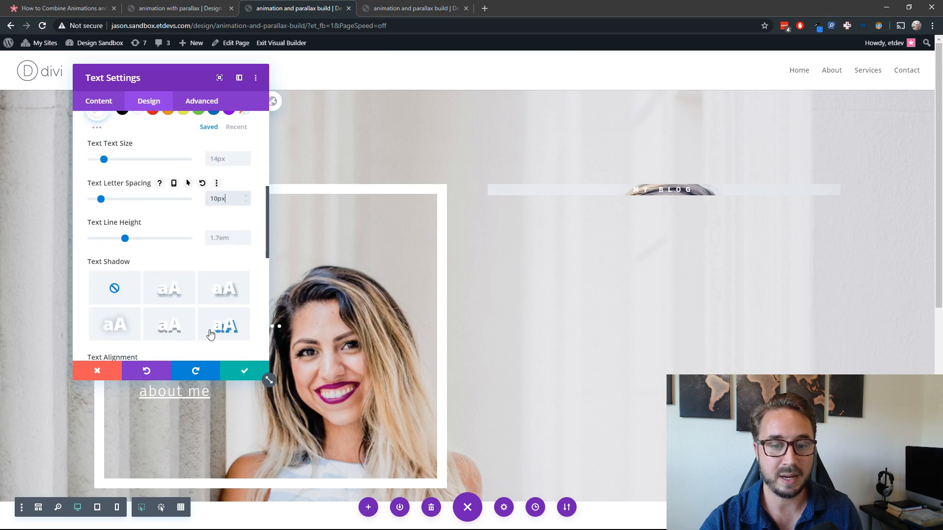
{"action": "scroll", "coordinate": [148, 332], "scroll_direction": "down", "scroll_amount": 1}
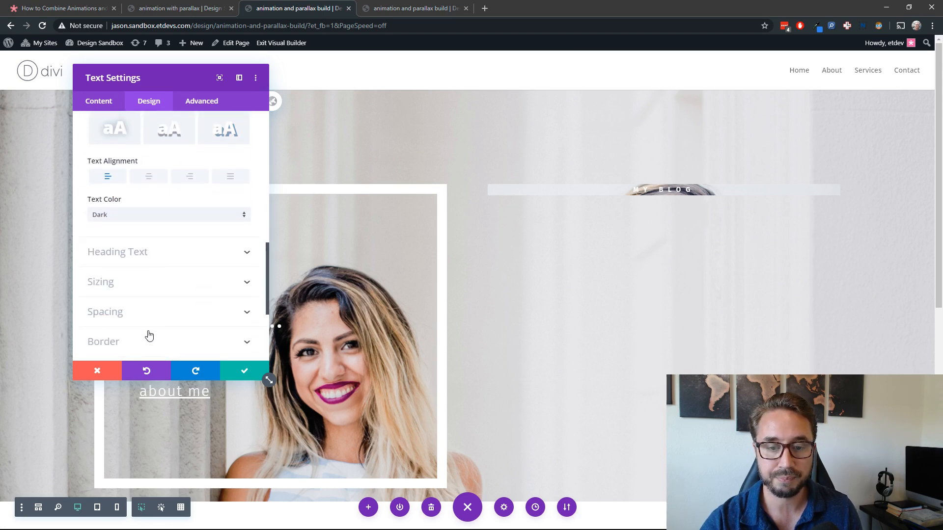
{"action": "left_click", "coordinate": [160, 297]}
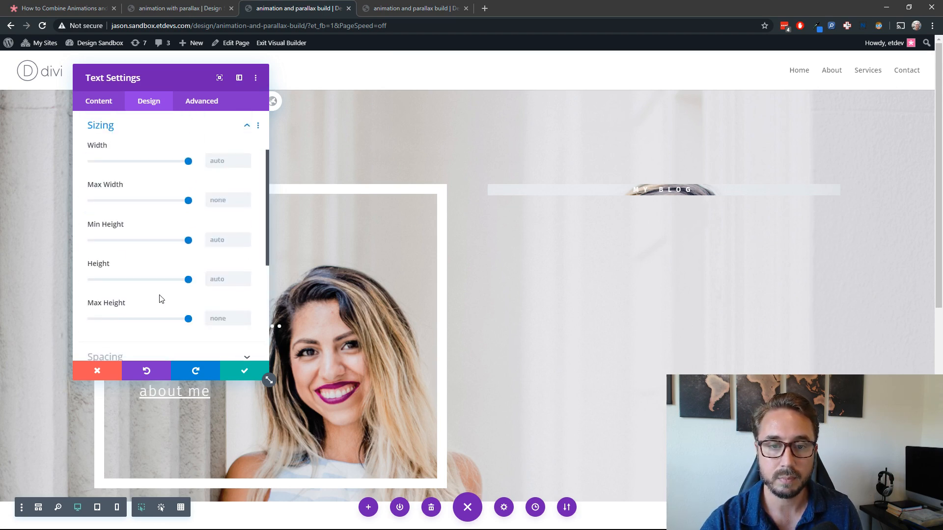
{"action": "left_click", "coordinate": [232, 163]}
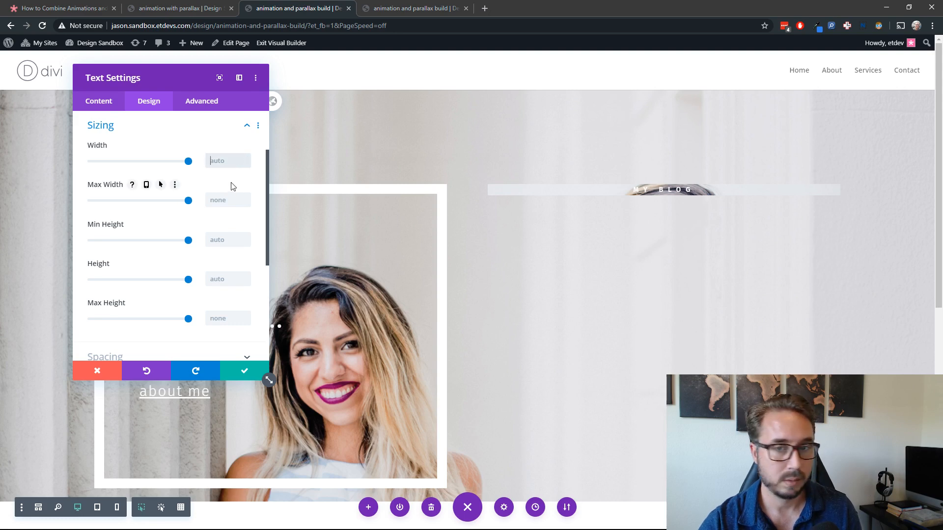
{"action": "type", "text": "320px"}
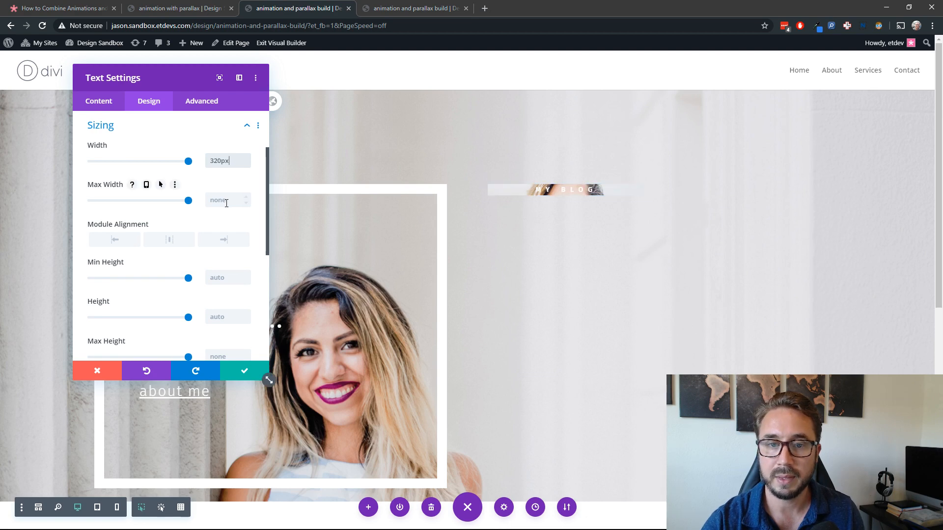
{"action": "left_click", "coordinate": [223, 203]}
{"action": "type", "text": "320"}
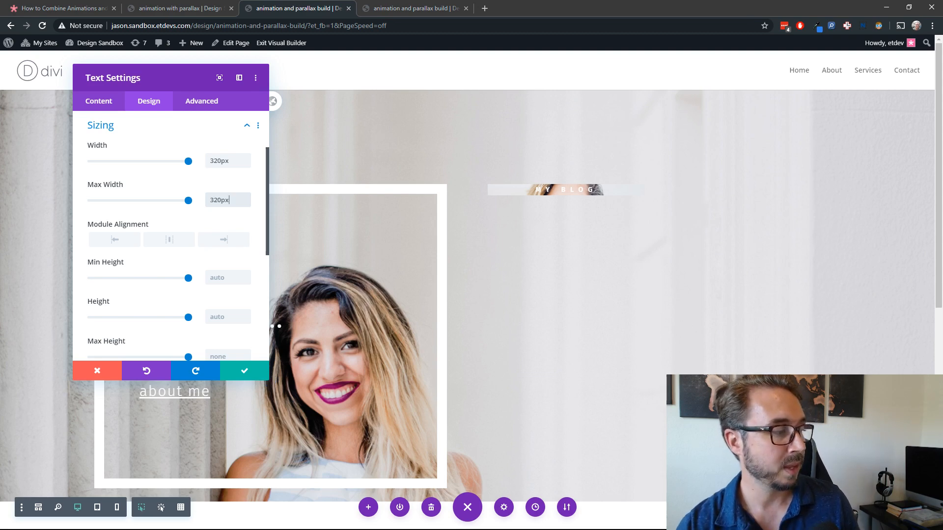
{"action": "left_click", "coordinate": [165, 244]}
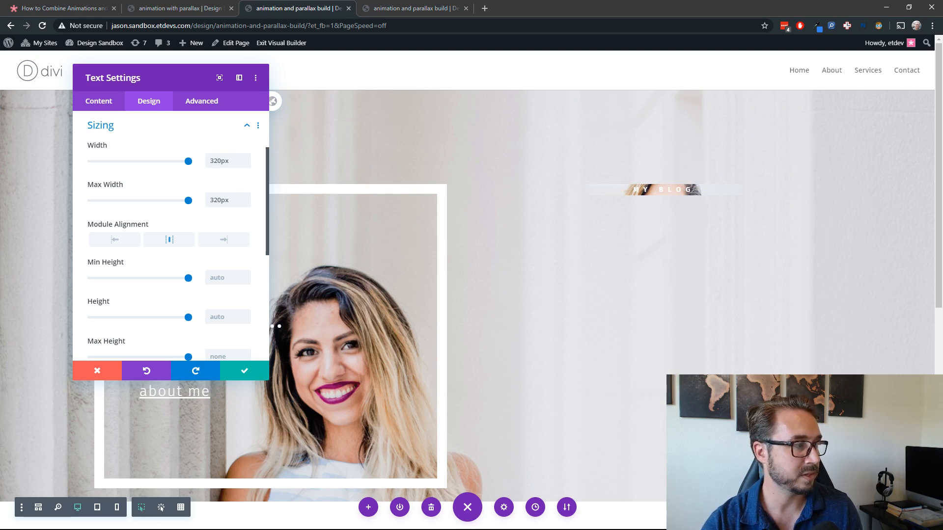
Step: Set the module's desktop margins to -5vw top and 4vw bottom, with a 3vw top margin on tablet
{"action": "scroll", "coordinate": [156, 196], "scroll_direction": "down", "scroll_amount": 5}
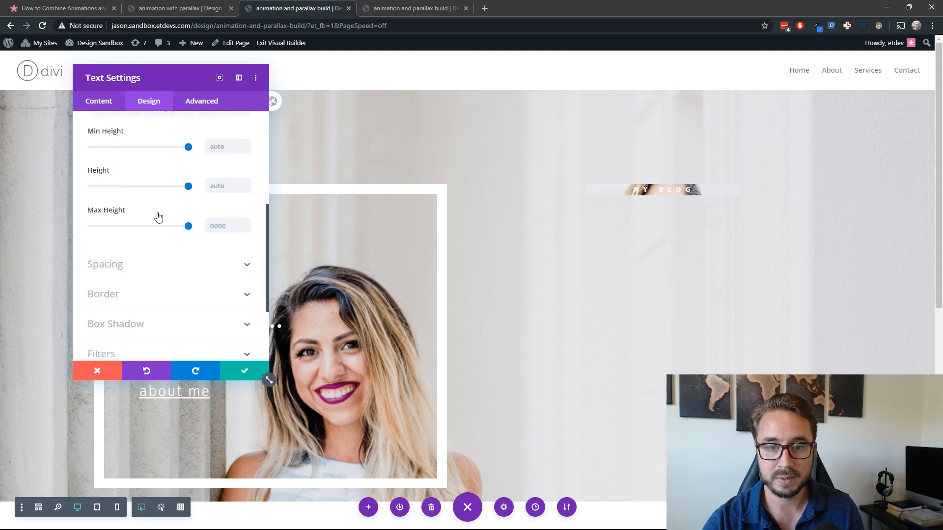
{"action": "left_click", "coordinate": [156, 232]}
{"action": "left_click", "coordinate": [104, 160]}
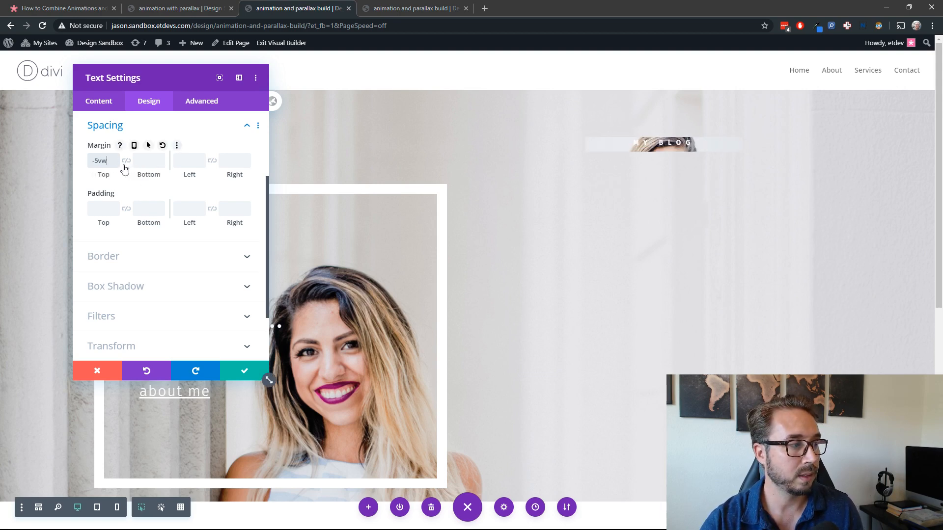
{"action": "left_click", "coordinate": [142, 162]}
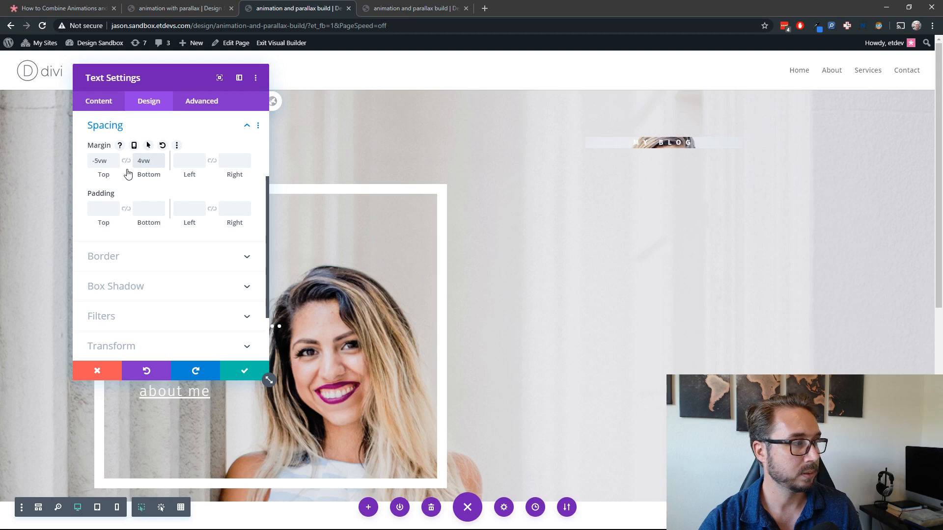
{"action": "left_click", "coordinate": [134, 146]}
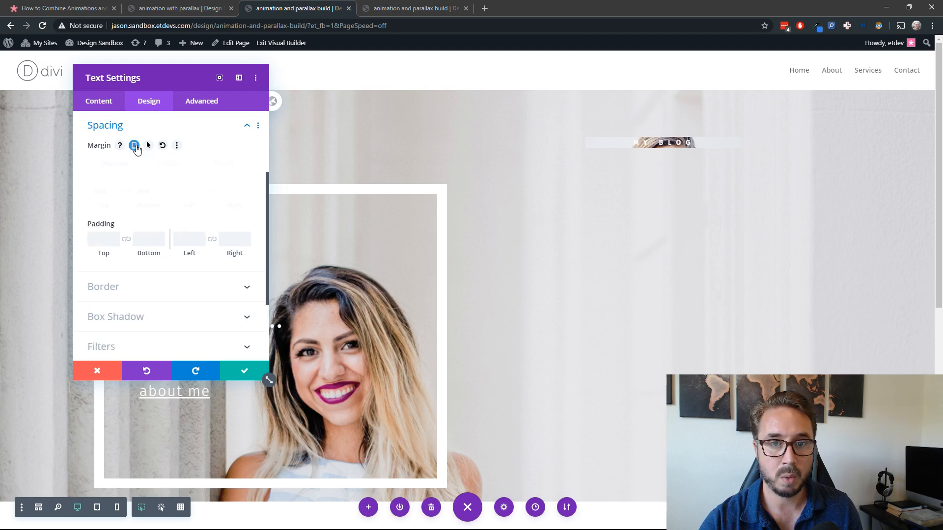
{"action": "left_click", "coordinate": [167, 164]}
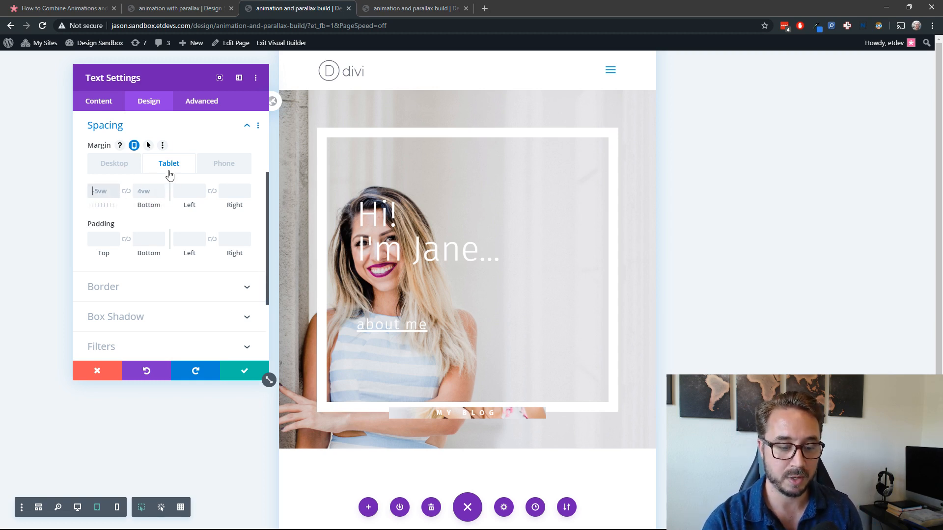
{"action": "type", "text": "3vw"}
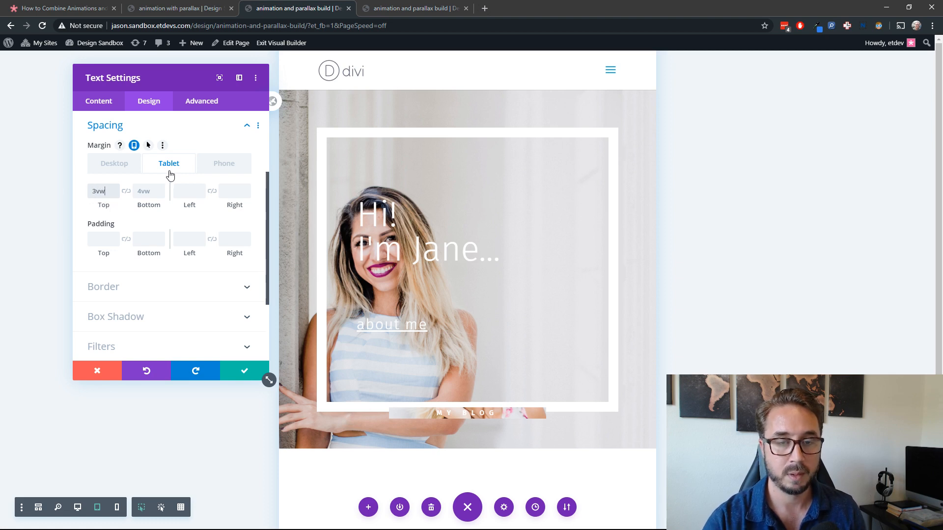
{"action": "left_click", "coordinate": [126, 164]}
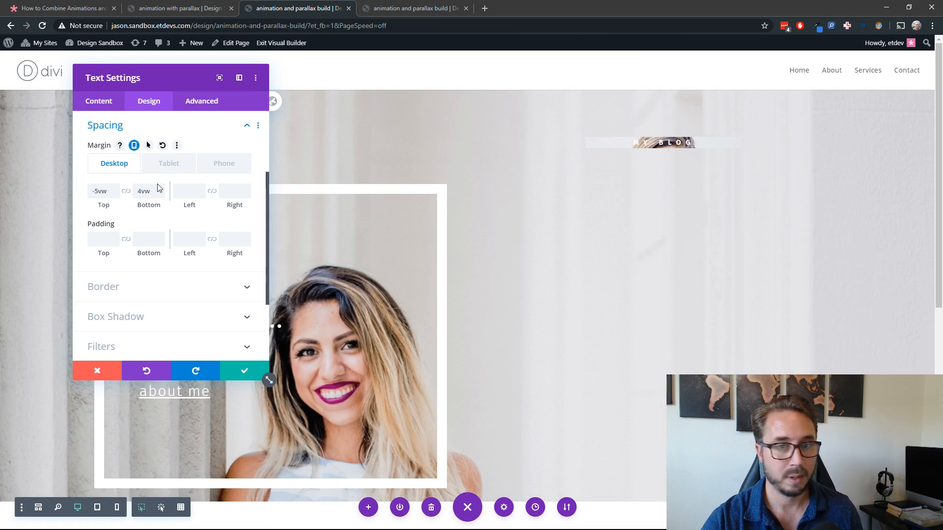
Step: Give the module linked top and bottom padding of 70px
{"action": "left_click", "coordinate": [102, 239]}
{"action": "type", "text": "70px"}
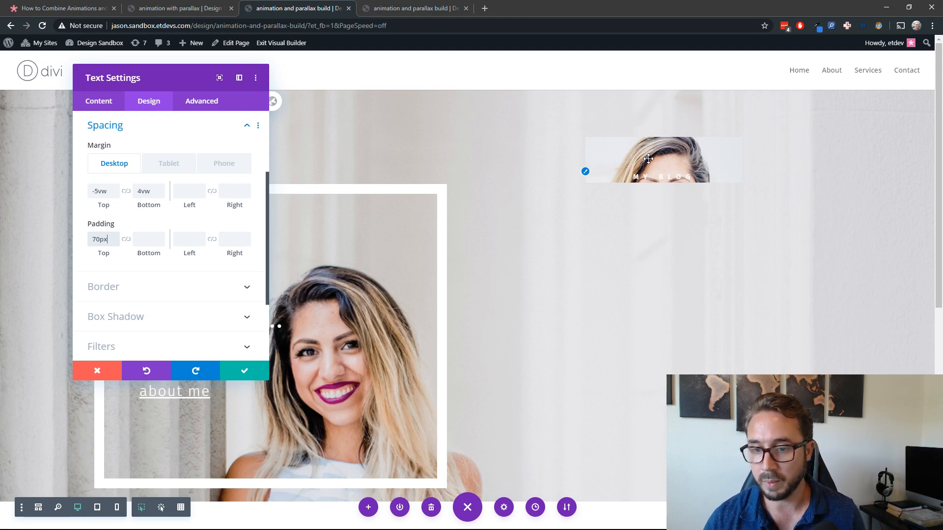
{"action": "left_click", "coordinate": [126, 240]}
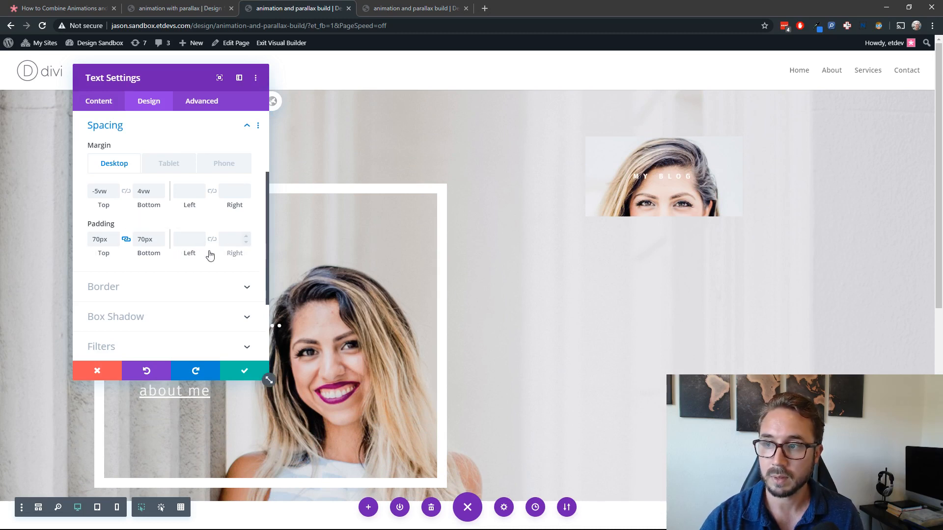
Step: Add a 20px white border around the "my blog" module
{"action": "scroll", "coordinate": [118, 288], "scroll_direction": "down", "scroll_amount": 2}
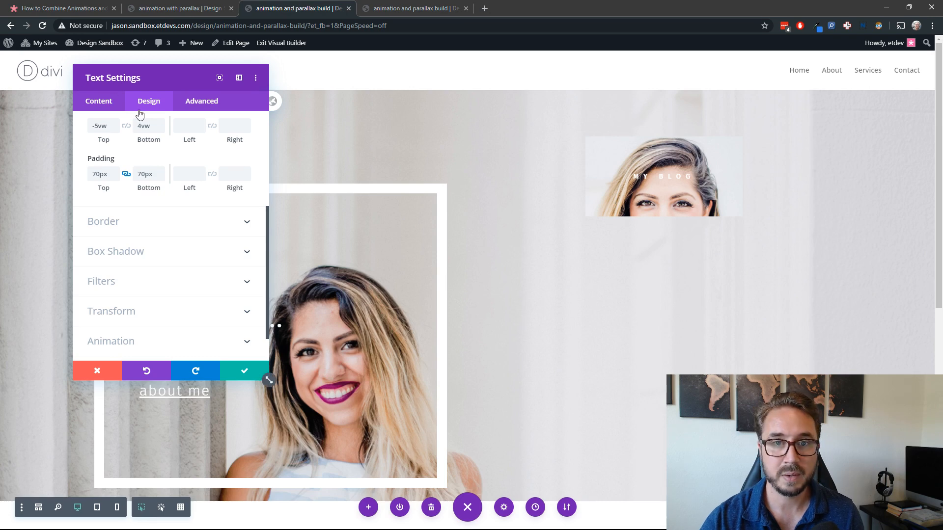
{"action": "left_click", "coordinate": [124, 222]}
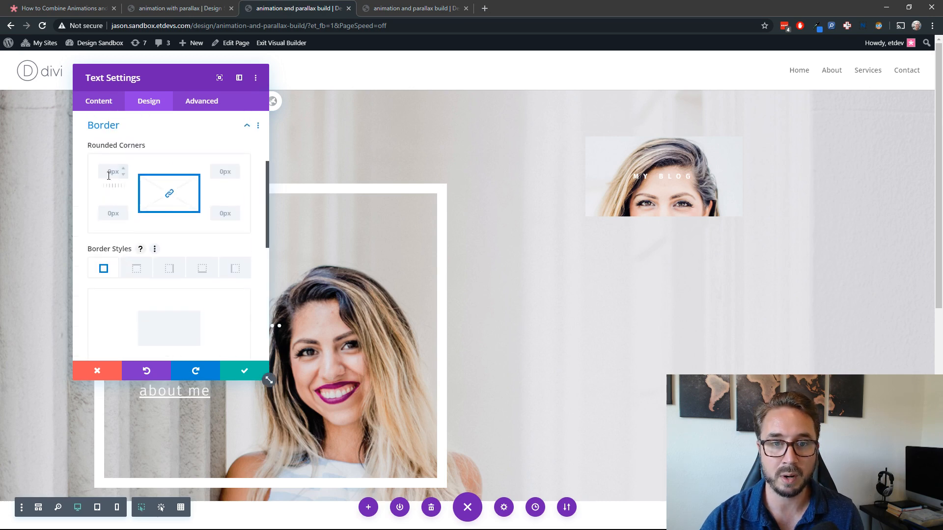
{"action": "scroll", "coordinate": [142, 248], "scroll_direction": "down", "scroll_amount": 3}
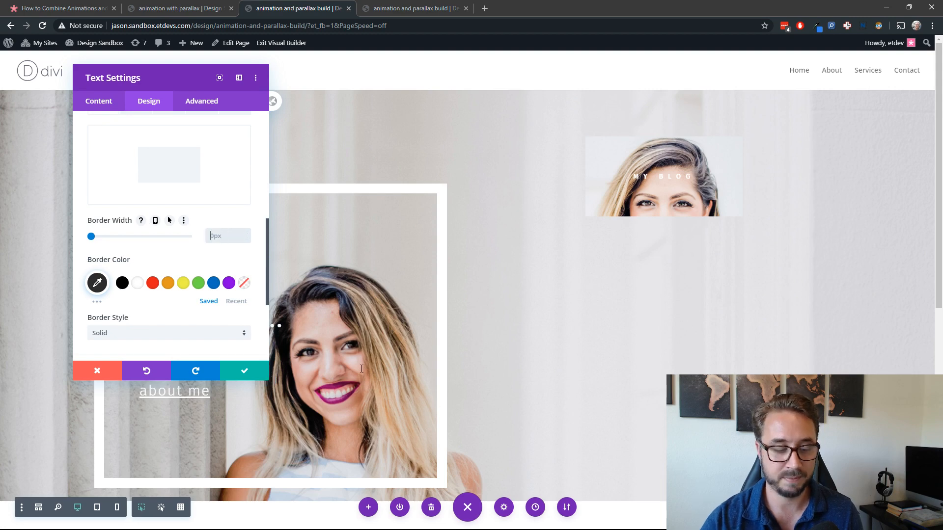
{"action": "type", "text": "20"}
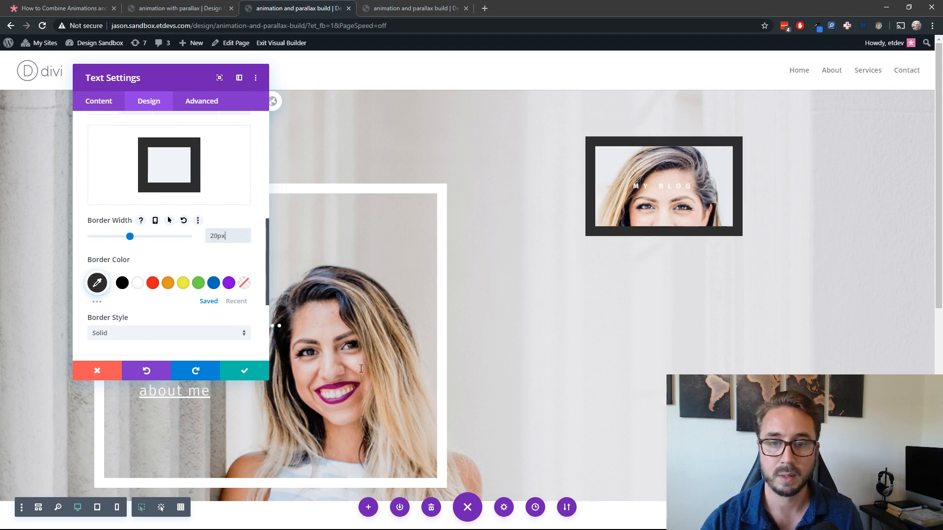
{"action": "left_click", "coordinate": [137, 283]}
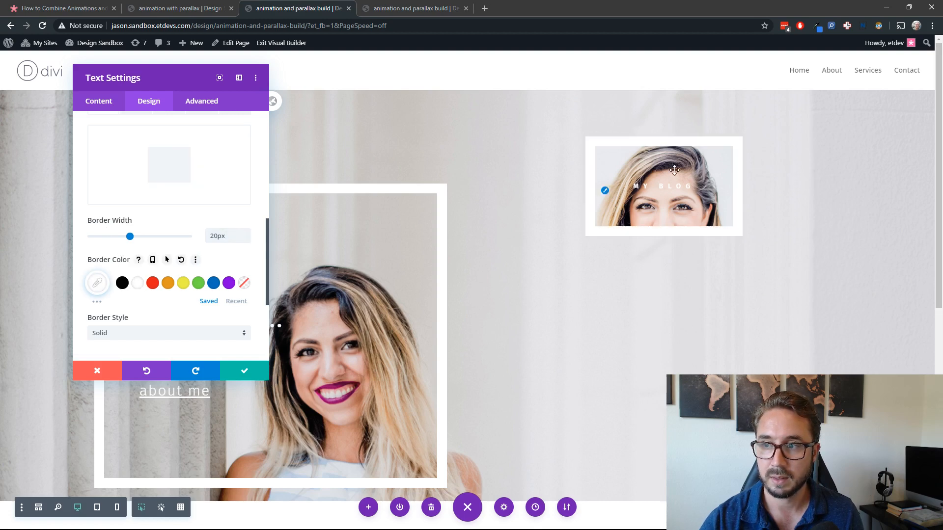
Step: Examine how the framed "my blog" module's parallax background behaves as the page moves up and down
{"action": "scroll", "coordinate": [600, 276], "scroll_direction": "down", "scroll_amount": 2}
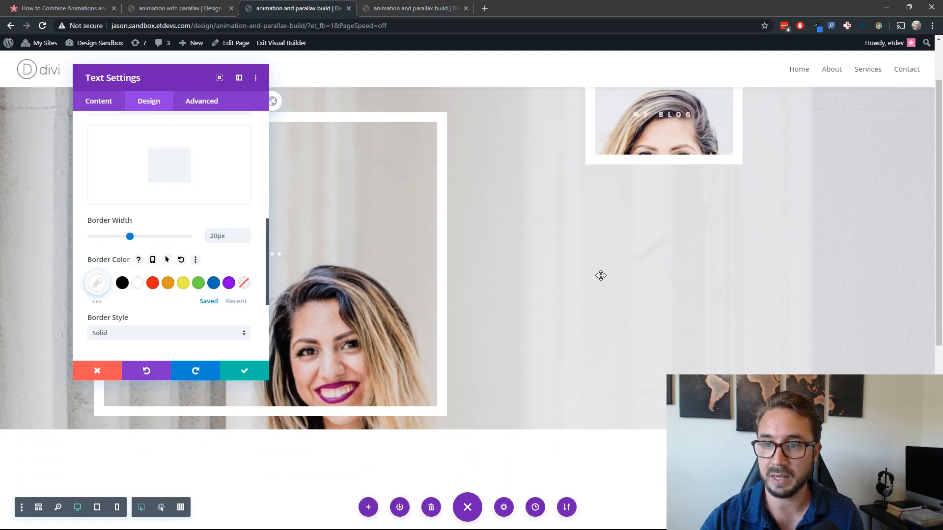
{"action": "scroll", "coordinate": [600, 274], "scroll_direction": "down", "scroll_amount": 1}
{"action": "scroll", "coordinate": [597, 294], "scroll_direction": "up", "scroll_amount": 2}
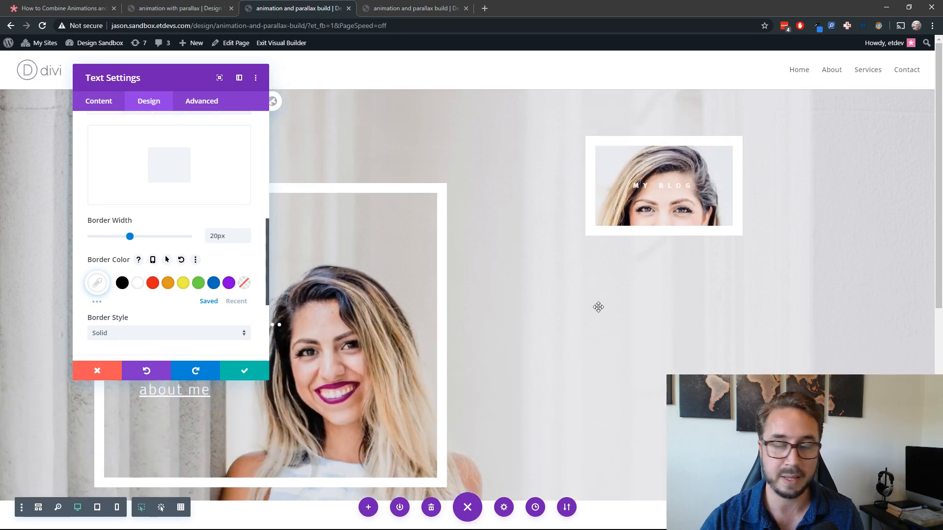
{"action": "scroll", "coordinate": [598, 309], "scroll_direction": "down", "scroll_amount": 2}
{"action": "scroll", "coordinate": [598, 309], "scroll_direction": "up", "scroll_amount": 2}
{"action": "scroll", "coordinate": [598, 309], "scroll_direction": "down", "scroll_amount": 3}
{"action": "scroll", "coordinate": [598, 309], "scroll_direction": "up", "scroll_amount": 3}
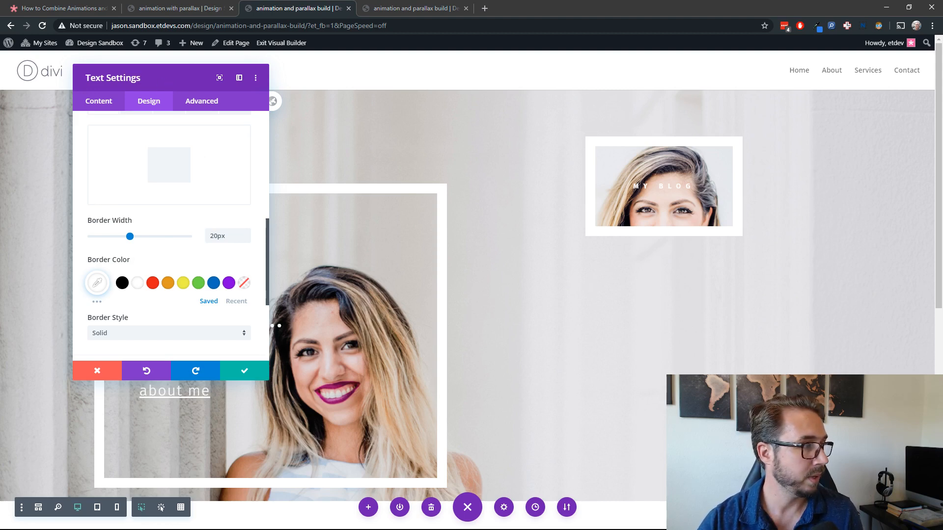
Step: Apply a Slide animation with the Down direction and a 200ms delay to the "my blog" module
{"action": "scroll", "coordinate": [171, 268], "scroll_direction": "down", "scroll_amount": 3}
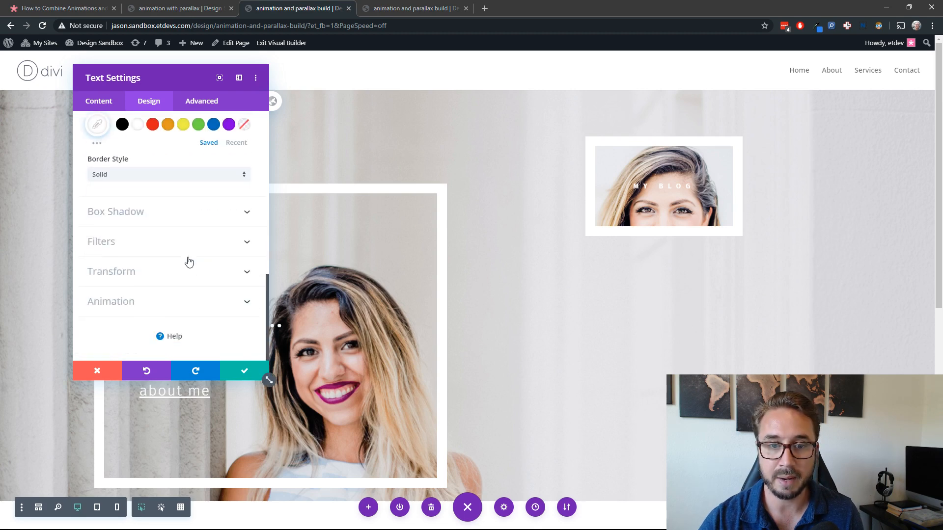
{"action": "left_click", "coordinate": [154, 303]}
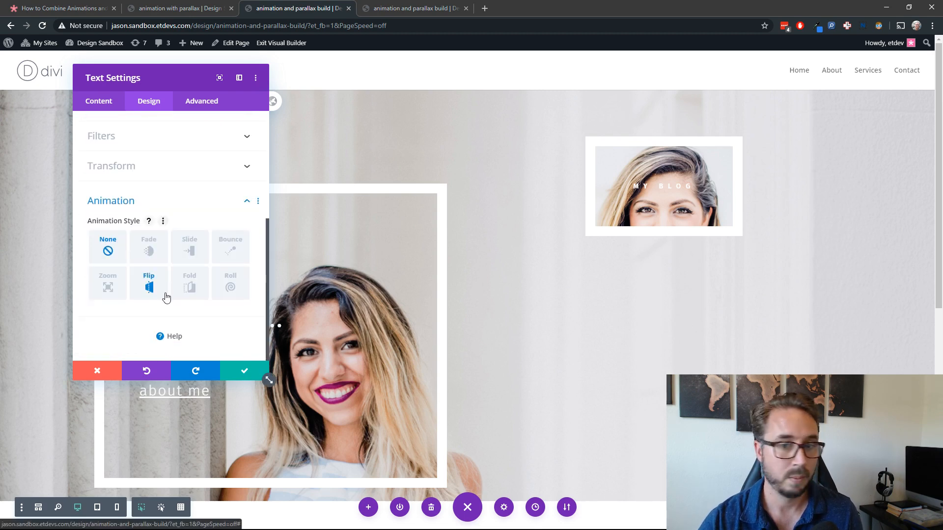
{"action": "left_click", "coordinate": [191, 248]}
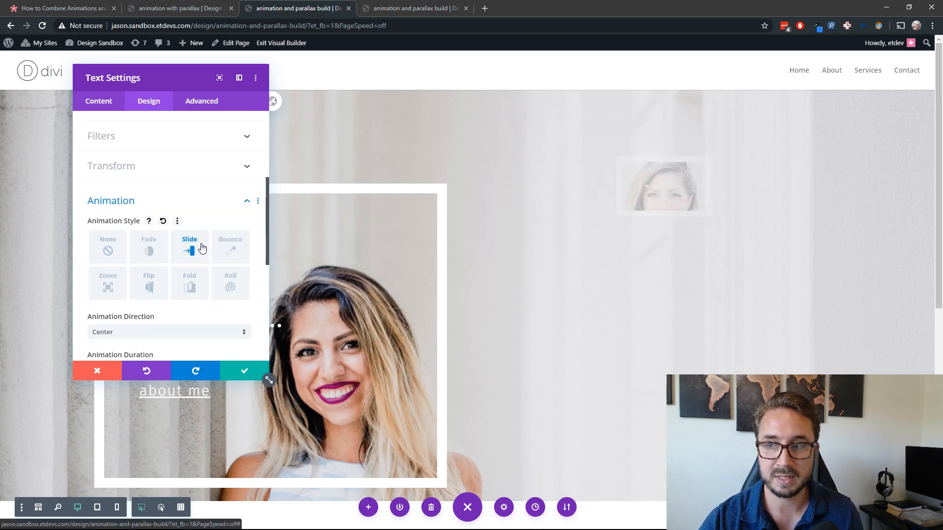
{"action": "left_click", "coordinate": [157, 334]}
{"action": "left_click", "coordinate": [151, 408]}
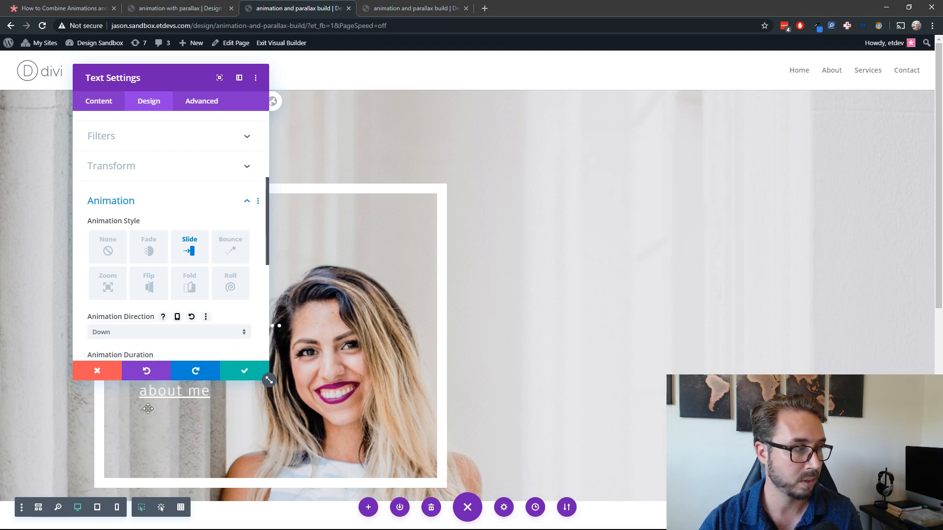
{"action": "scroll", "coordinate": [201, 295], "scroll_direction": "down", "scroll_amount": 3}
{"action": "left_click", "coordinate": [219, 312]}
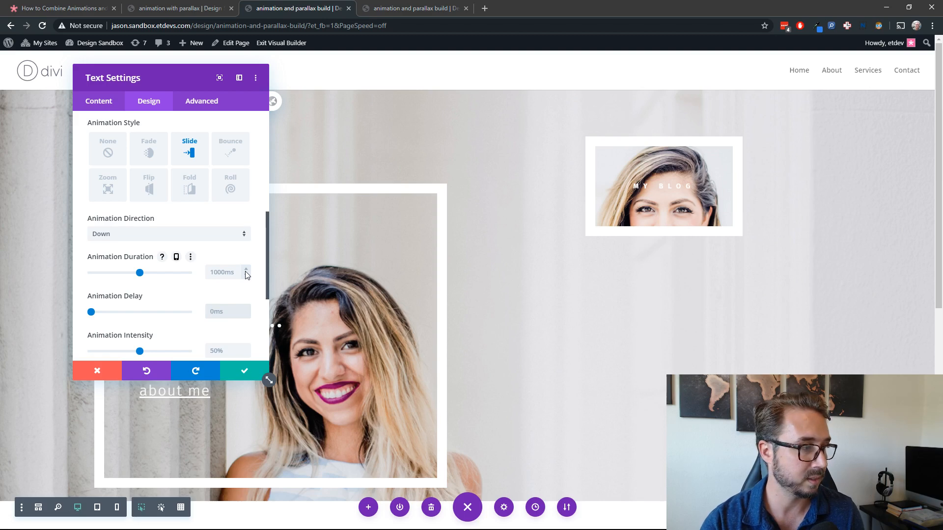
{"action": "type", "text": "200"}
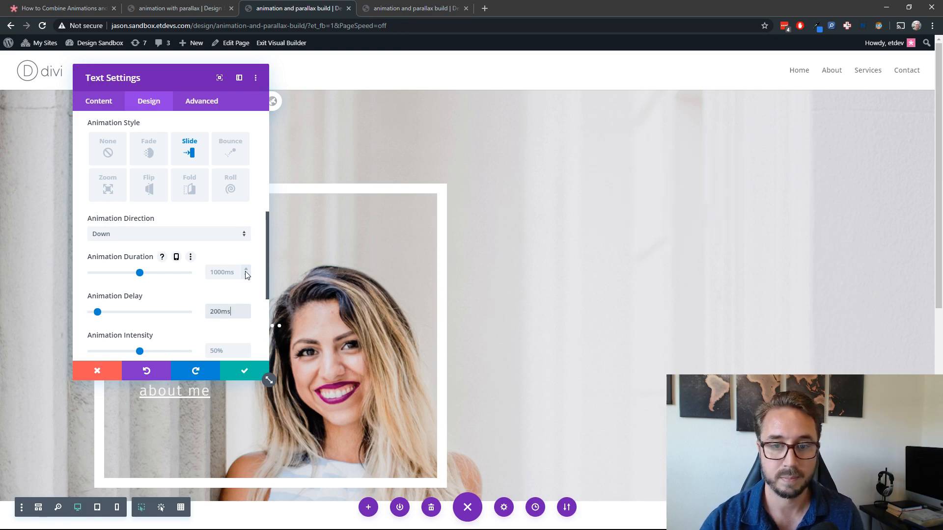
{"action": "scroll", "coordinate": [169, 291], "scroll_direction": "down", "scroll_amount": 2}
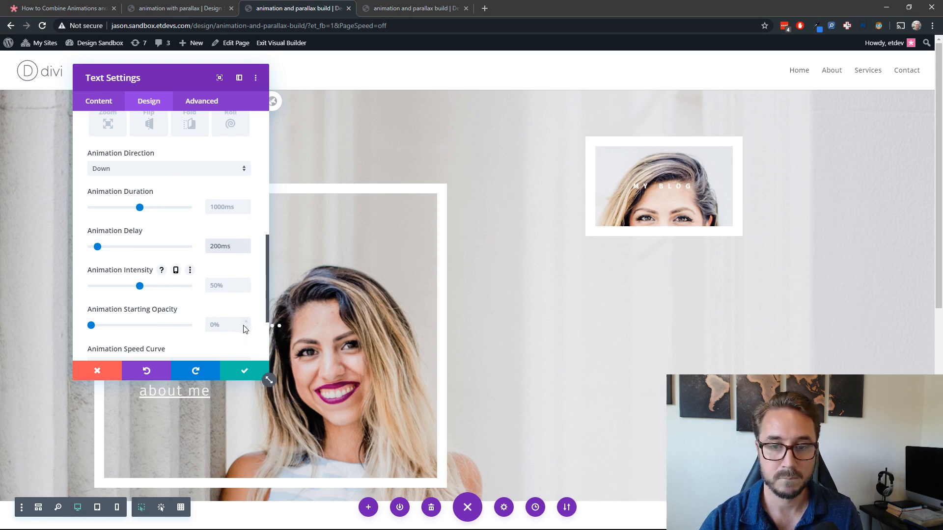
Step: Save the "my blog" module's animation settings and check its framed parallax on the page
{"action": "scroll", "coordinate": [133, 303], "scroll_direction": "down", "scroll_amount": 2}
{"action": "left_click", "coordinate": [239, 373]}
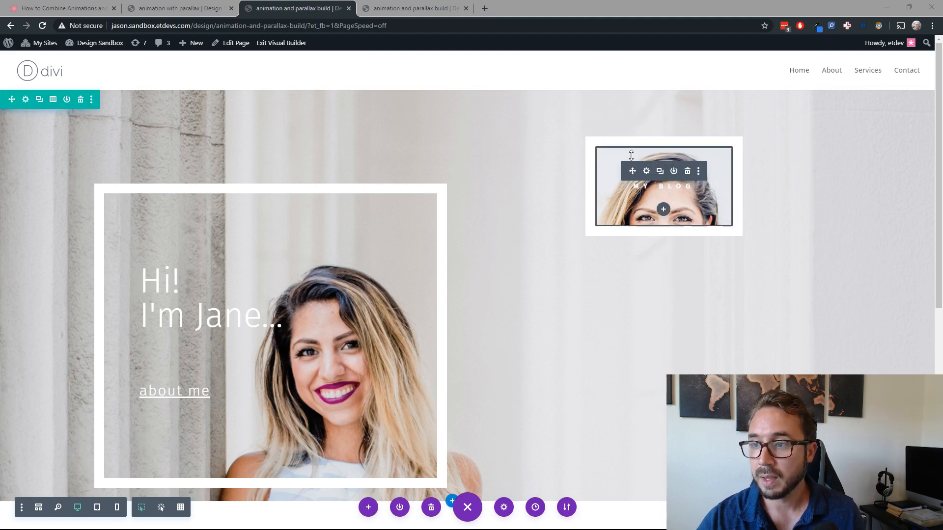
{"action": "scroll", "coordinate": [541, 278], "scroll_direction": "down", "scroll_amount": 3}
{"action": "scroll", "coordinate": [539, 278], "scroll_direction": "up", "scroll_amount": 3}
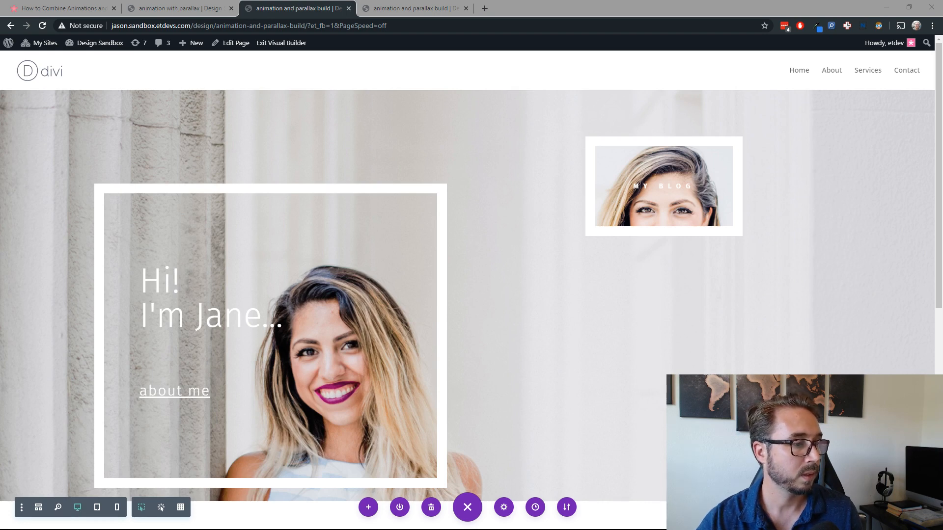
Step: Duplicate the "my blog" module and set the copy's background parallax method to CSS
{"action": "mouse_move", "coordinate": [664, 203]}
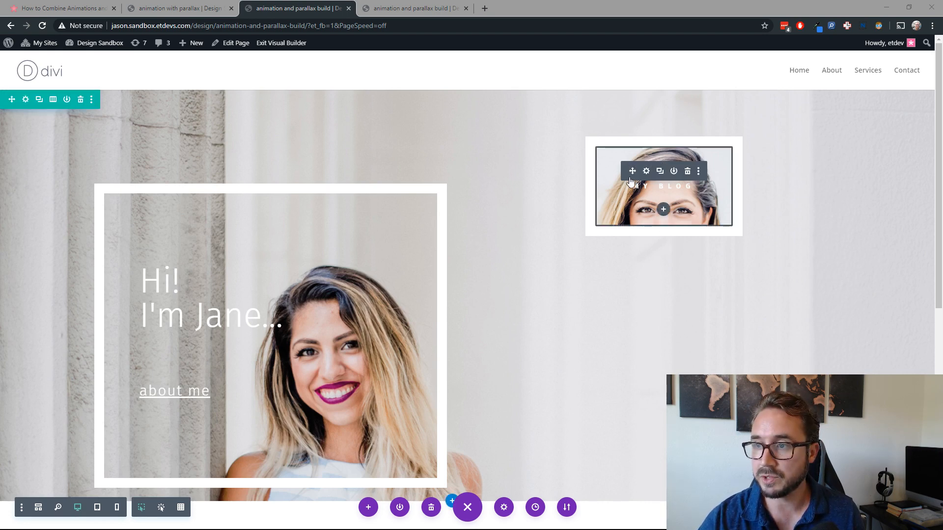
{"action": "left_click", "coordinate": [660, 172]}
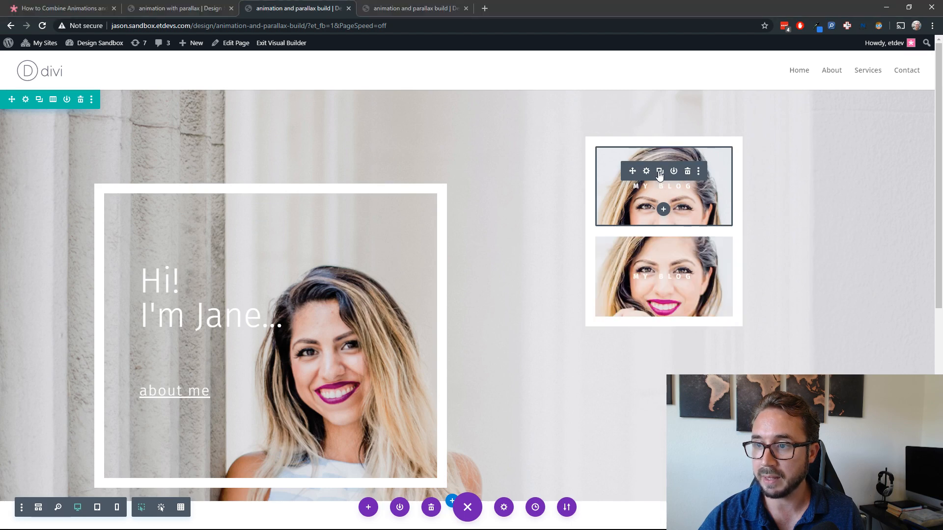
{"action": "left_click", "coordinate": [645, 261]}
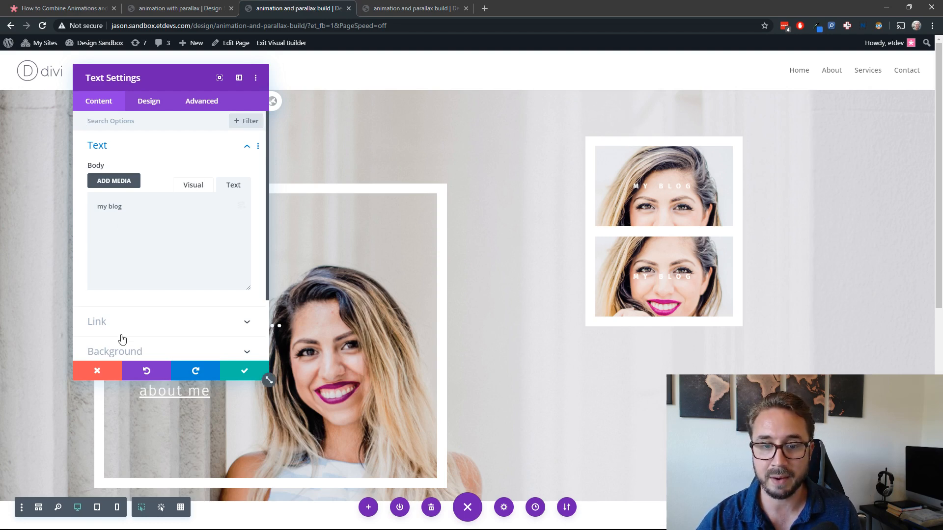
{"action": "scroll", "coordinate": [125, 337], "scroll_direction": "down", "scroll_amount": 3}
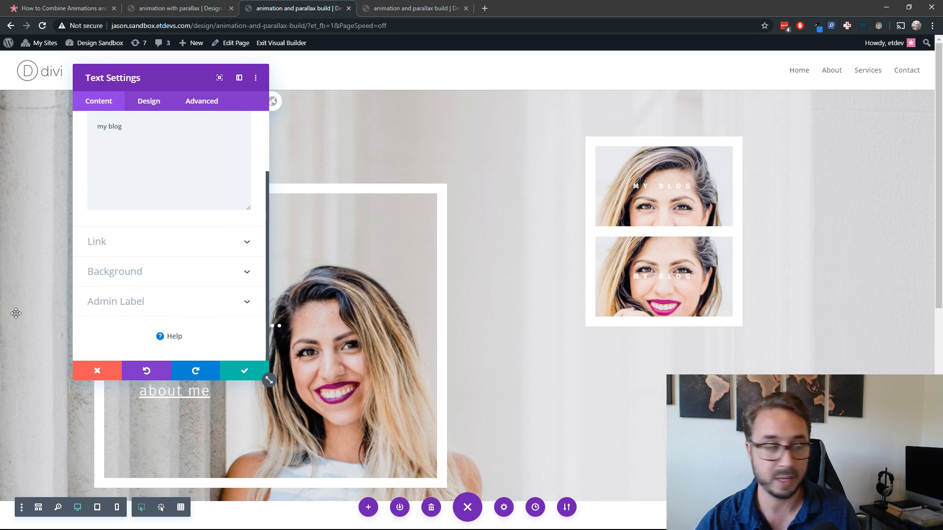
{"action": "left_click", "coordinate": [162, 272]}
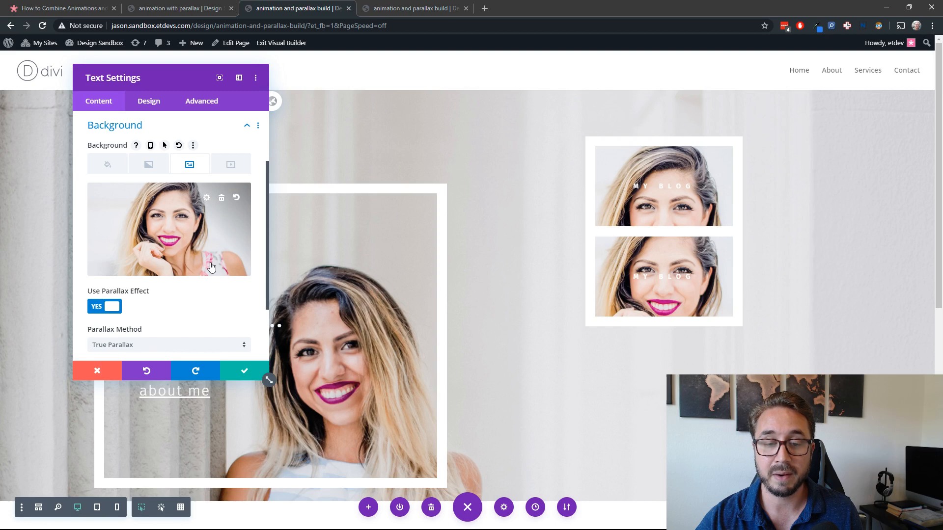
{"action": "scroll", "coordinate": [202, 267], "scroll_direction": "down", "scroll_amount": 2}
{"action": "left_click", "coordinate": [153, 265]}
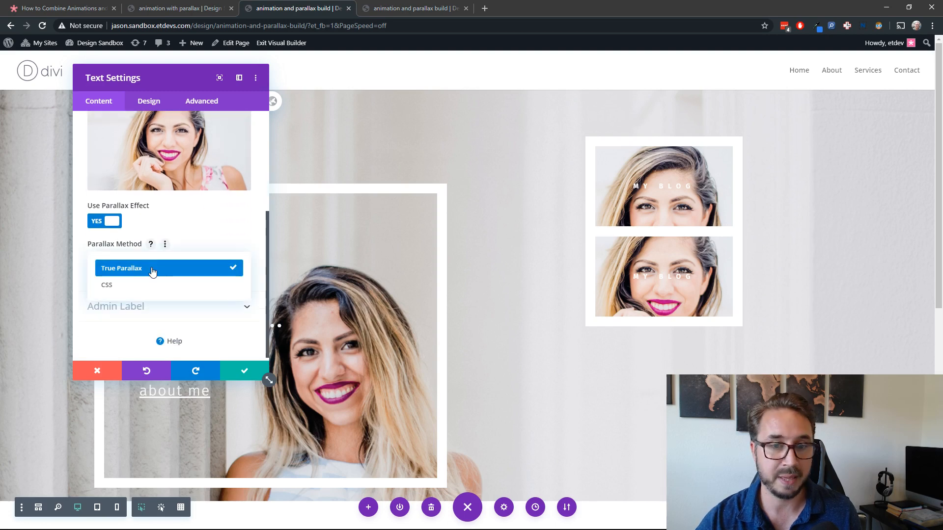
{"action": "left_click", "coordinate": [144, 284]}
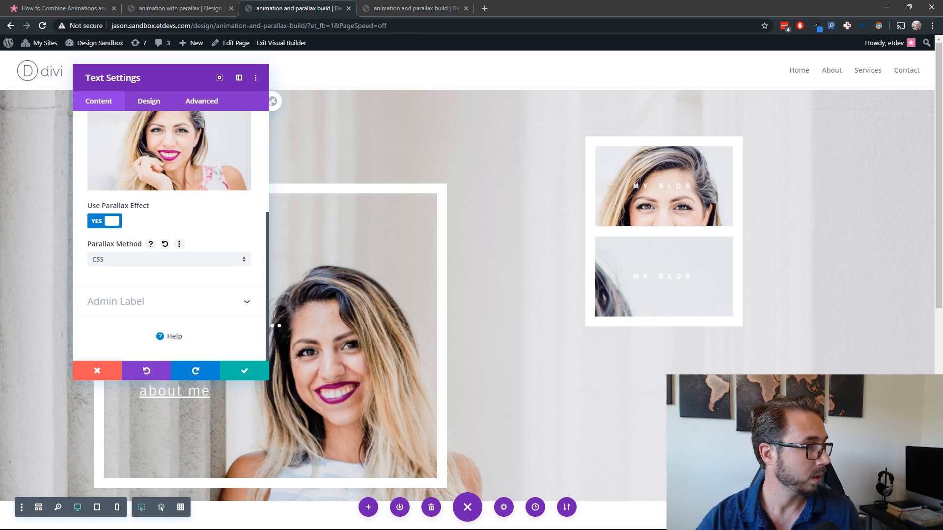
Step: Set the duplicated module's width and max width to 240px and align the module left
{"action": "left_click", "coordinate": [149, 102]}
{"action": "left_click", "coordinate": [150, 209]}
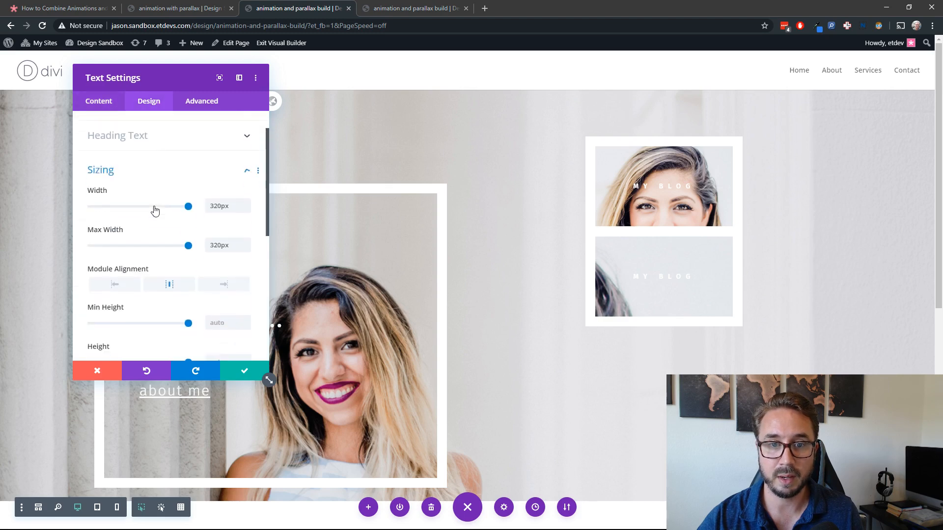
{"action": "double_click", "coordinate": [219, 161]}
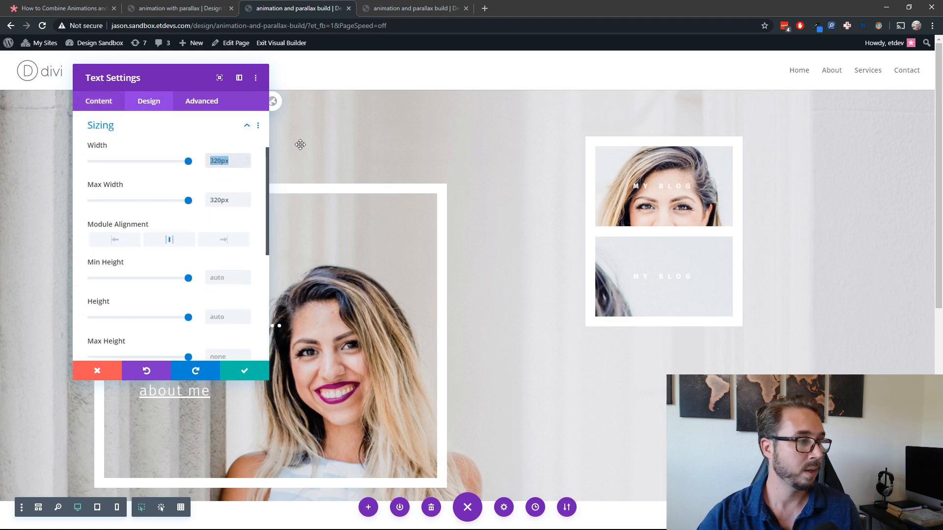
{"action": "type", "text": "240px"}
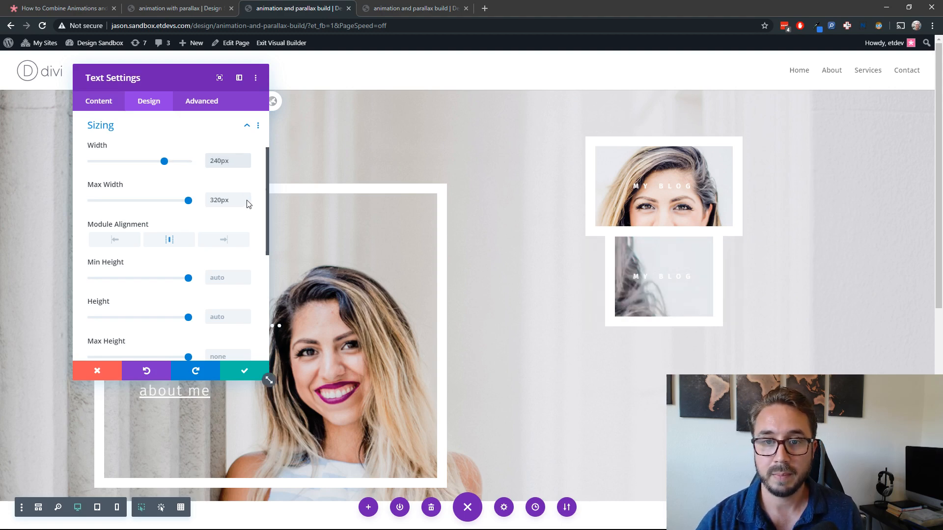
{"action": "double_click", "coordinate": [225, 198]}
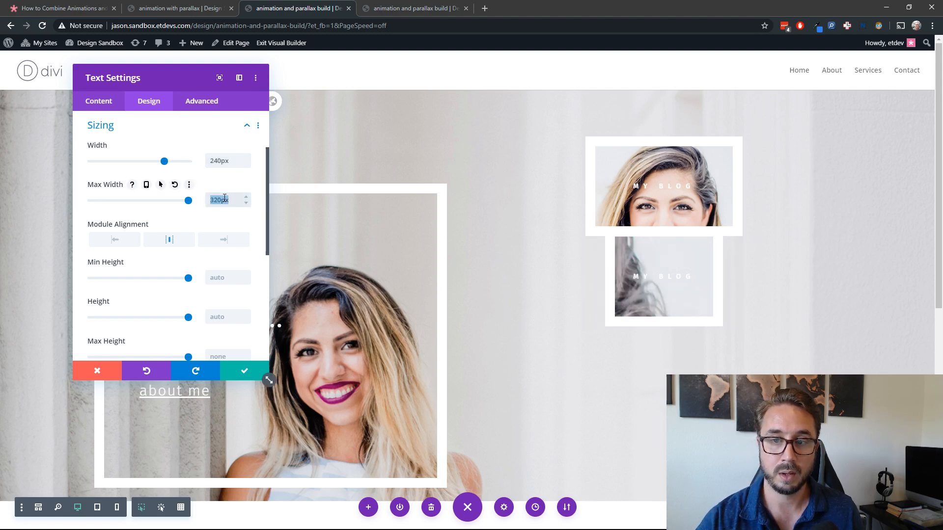
{"action": "type", "text": "240"}
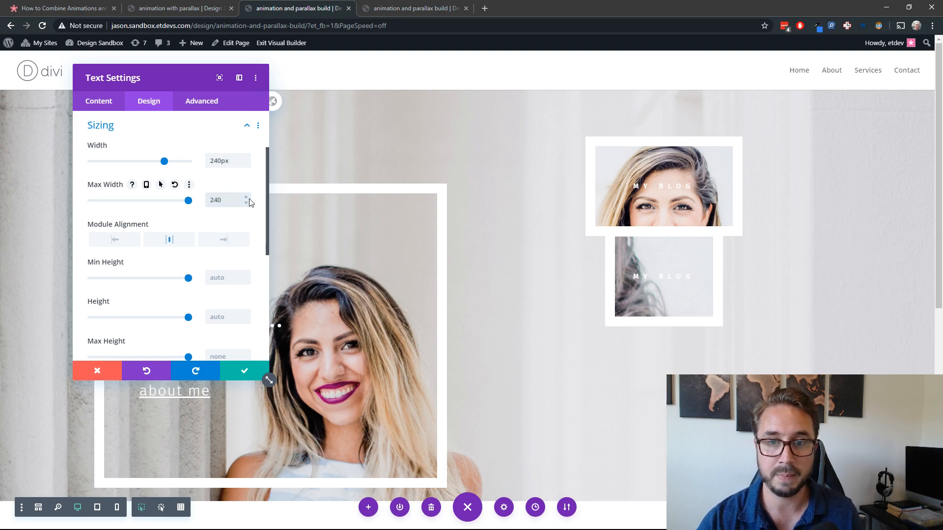
{"action": "type", "text": "px"}
{"action": "left_click", "coordinate": [130, 242]}
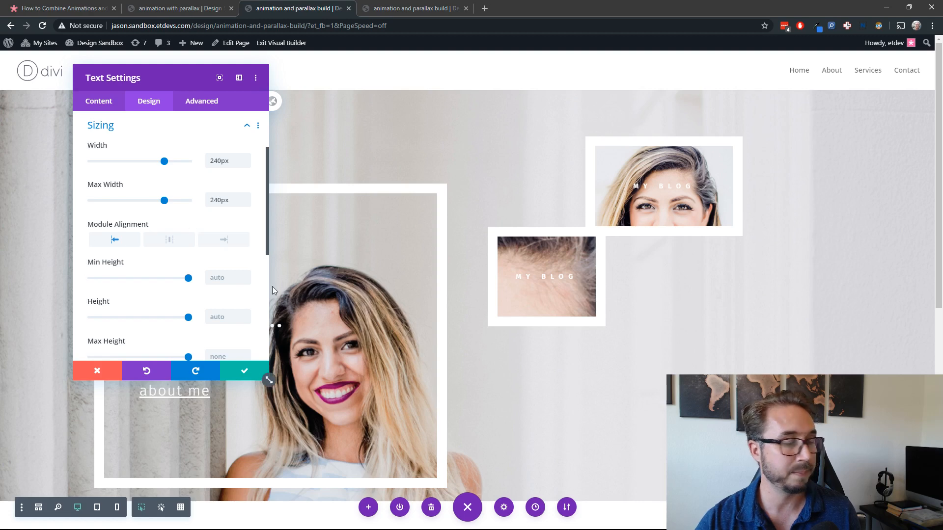
Step: Set the duplicated module's desktop bottom margin to 0px
{"action": "scroll", "coordinate": [202, 312], "scroll_direction": "down", "scroll_amount": 4}
{"action": "left_click", "coordinate": [211, 199]}
{"action": "scroll", "coordinate": [148, 197], "scroll_direction": "up", "scroll_amount": 1}
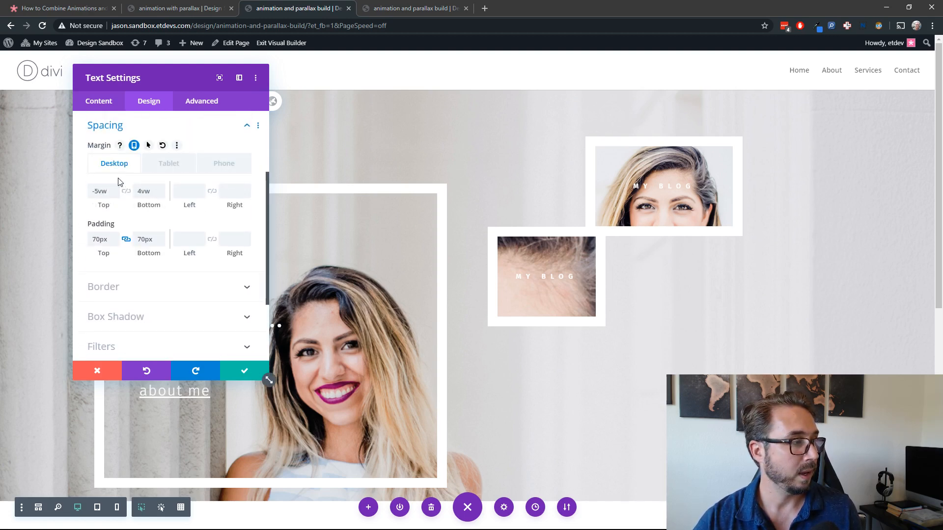
{"action": "left_click", "coordinate": [146, 196]}
{"action": "key", "text": "BackSpace"}
{"action": "type", "text": "0px"}
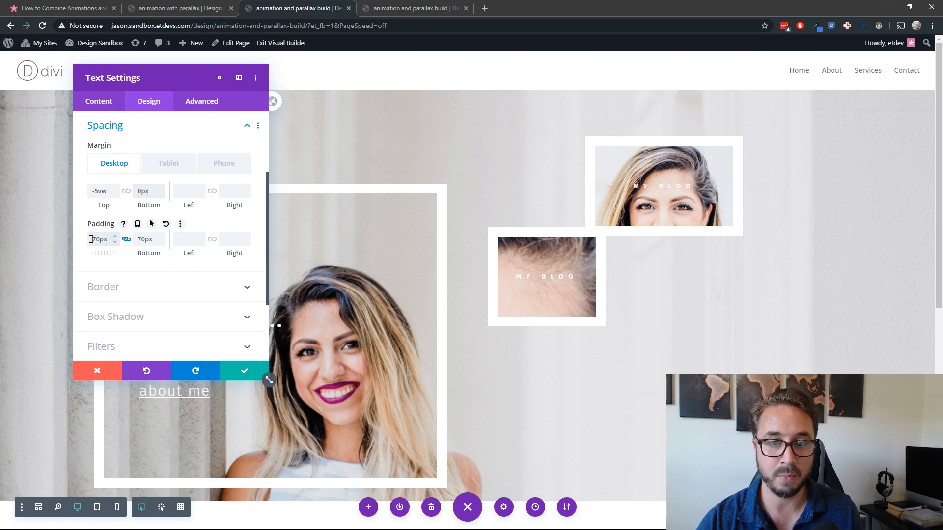
Step: Give the duplicated module linked padding of 170px top and bottom and 95px left and right
{"action": "type", "text": "1"}
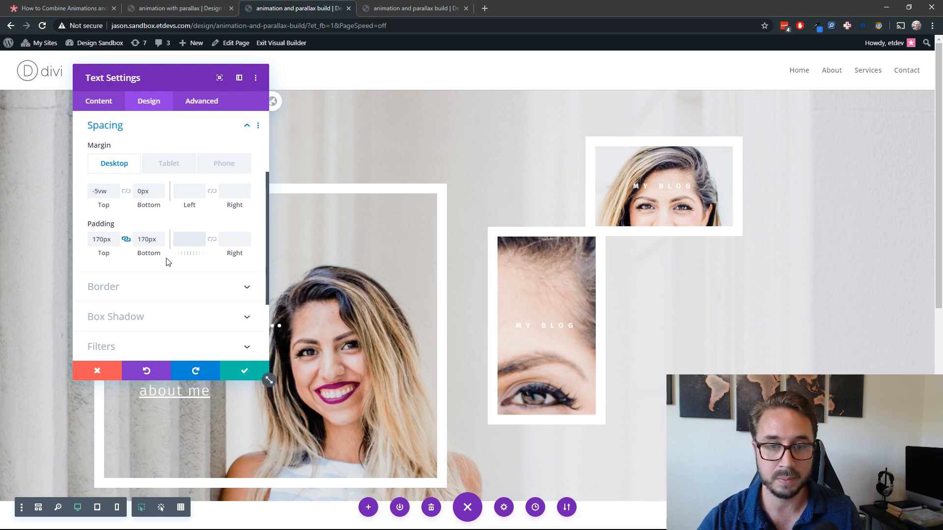
{"action": "left_click", "coordinate": [189, 240]}
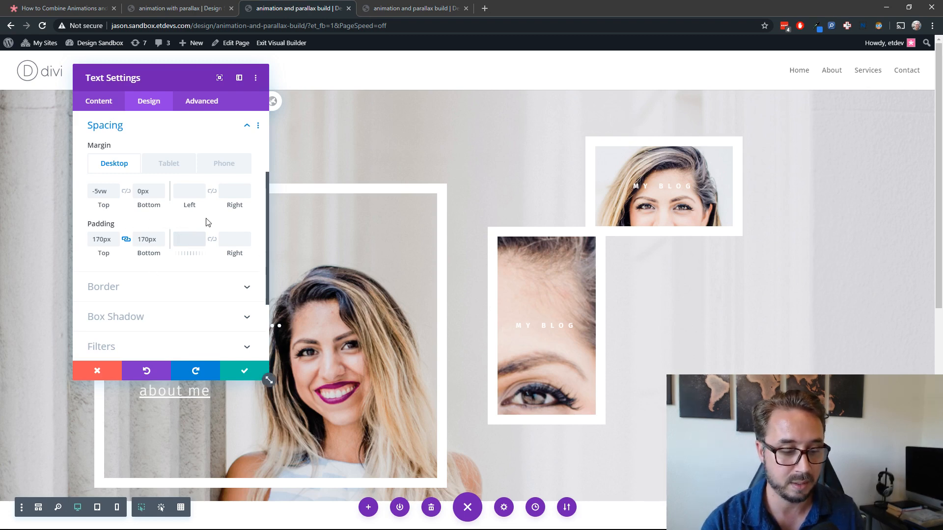
{"action": "type", "text": "95px"}
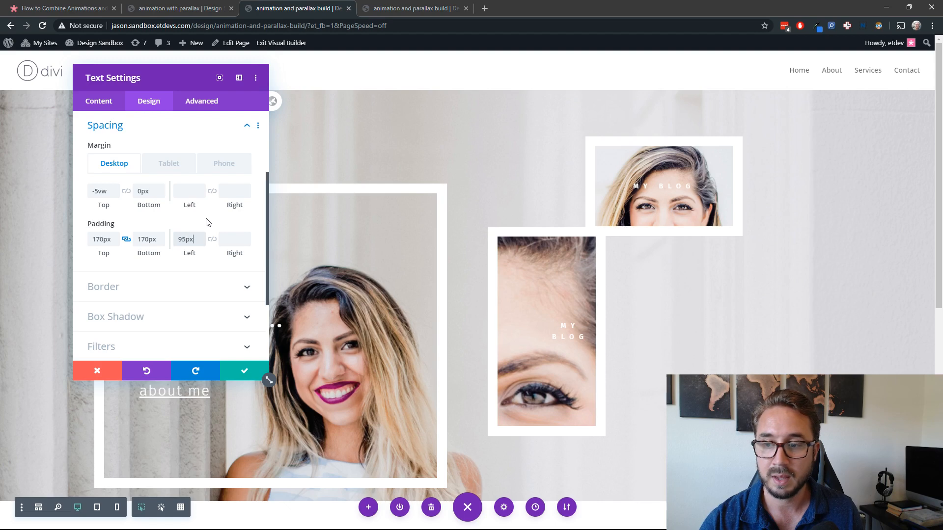
{"action": "left_click", "coordinate": [212, 239]}
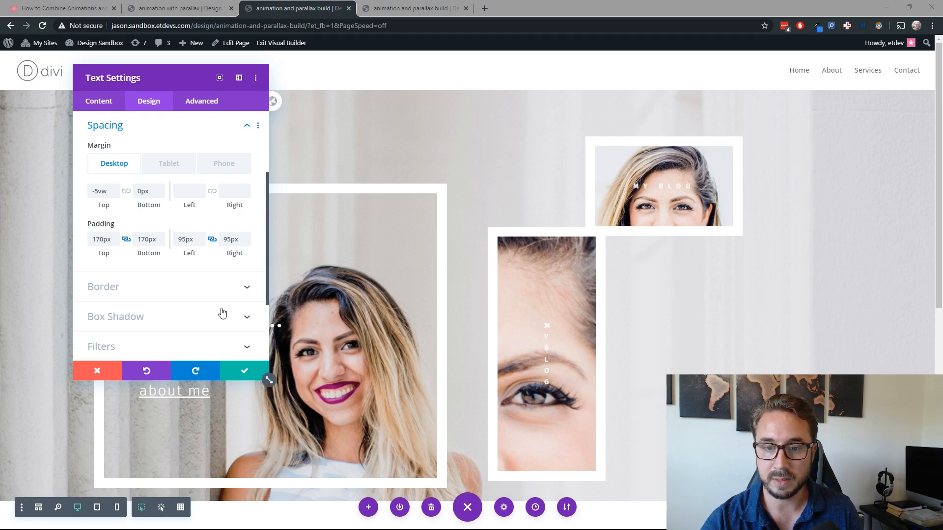
Step: Change the duplicated module's slide animation direction to Up and save its settings
{"action": "left_click", "coordinate": [157, 101]}
{"action": "scroll", "coordinate": [189, 235], "scroll_direction": "down", "scroll_amount": 5}
{"action": "left_click", "coordinate": [172, 300]}
{"action": "scroll", "coordinate": [211, 267], "scroll_direction": "down", "scroll_amount": 2}
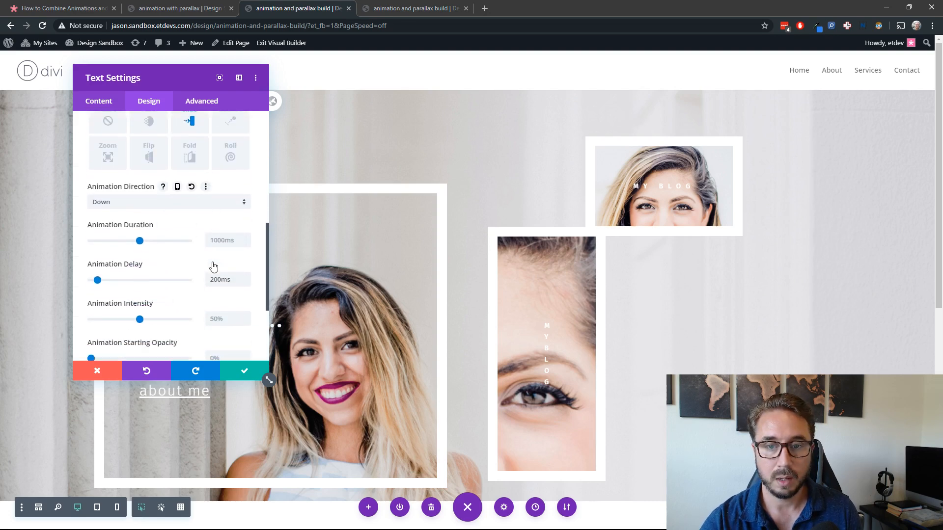
{"action": "scroll", "coordinate": [213, 267], "scroll_direction": "up", "scroll_amount": 2}
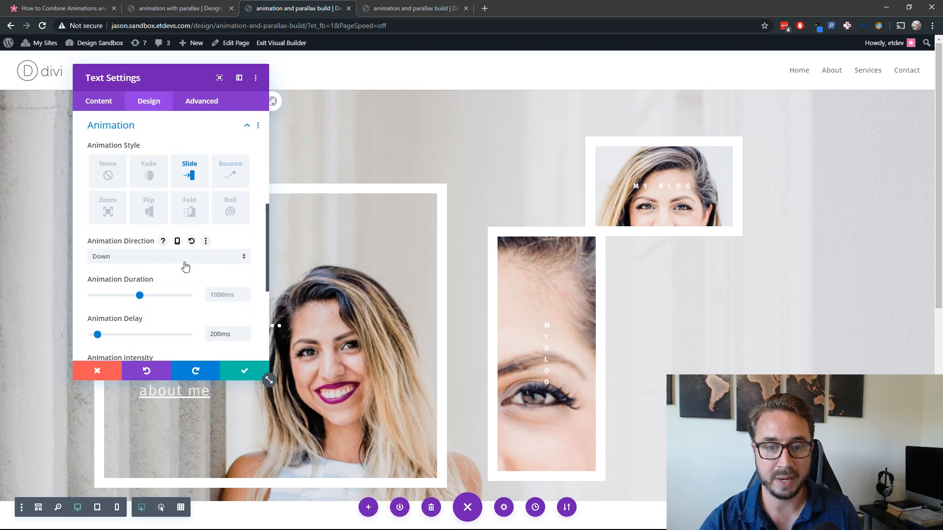
{"action": "scroll", "coordinate": [172, 247], "scroll_direction": "down", "scroll_amount": 1}
{"action": "scroll", "coordinate": [185, 265], "scroll_direction": "up", "scroll_amount": 1}
{"action": "scroll", "coordinate": [185, 265], "scroll_direction": "up", "scroll_amount": 1}
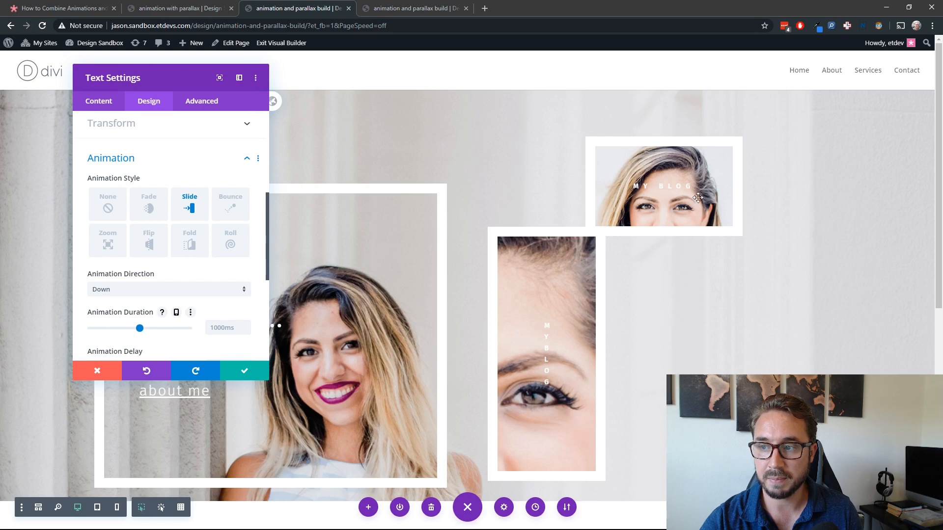
{"action": "scroll", "coordinate": [140, 236], "scroll_direction": "down", "scroll_amount": 3}
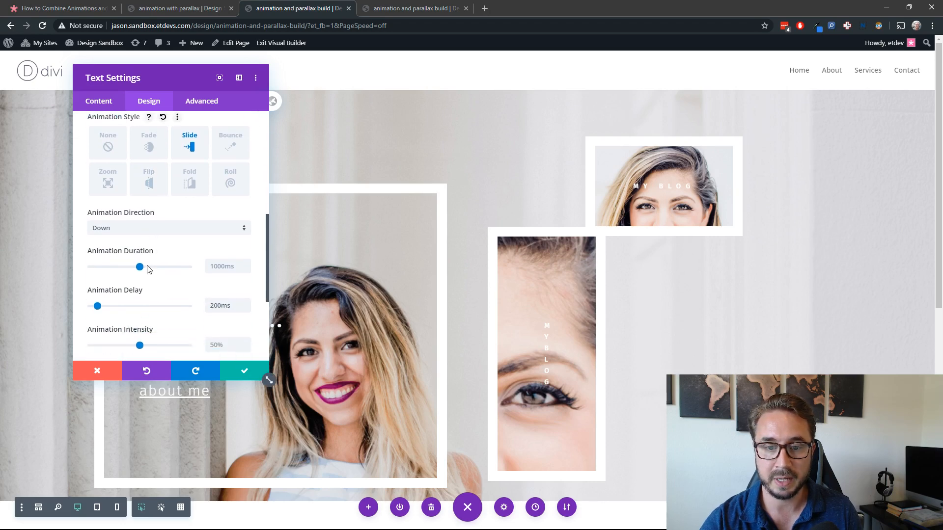
{"action": "scroll", "coordinate": [148, 236], "scroll_direction": "up", "scroll_amount": 1}
{"action": "left_click", "coordinate": [147, 226]}
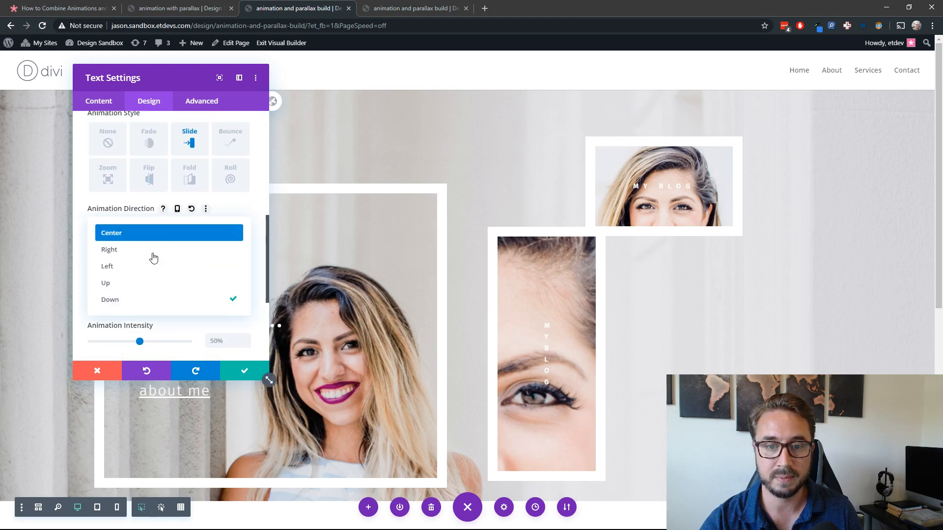
{"action": "left_click", "coordinate": [148, 288]}
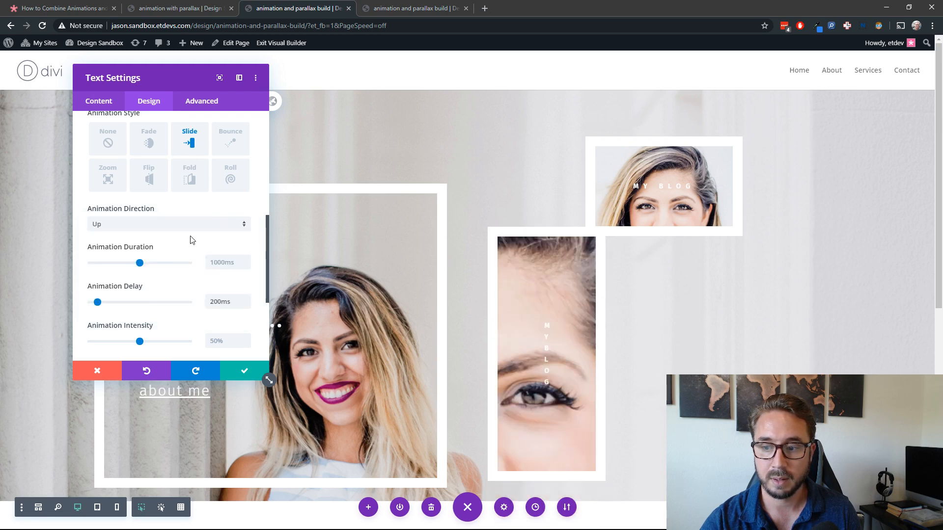
{"action": "left_click", "coordinate": [245, 373]}
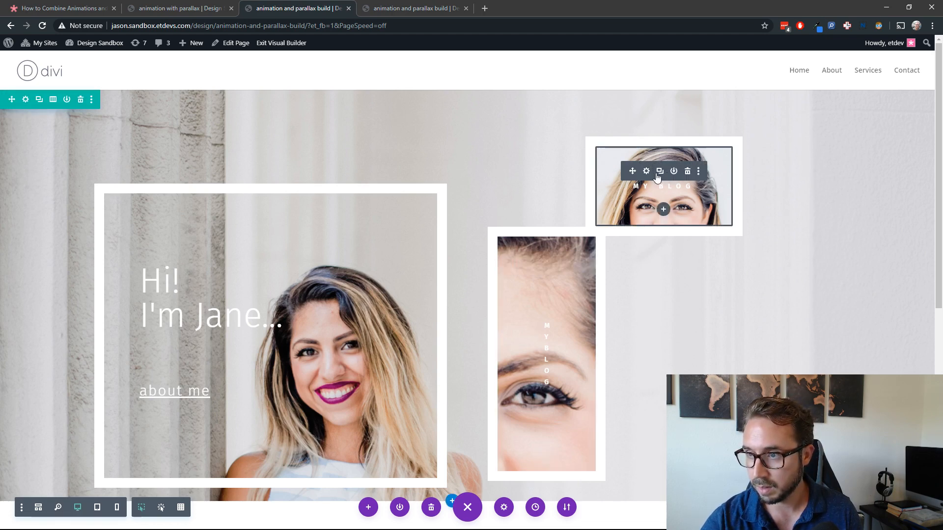
Step: Check the margin and padding values of the original "my blog" module
{"action": "left_click", "coordinate": [649, 175]}
{"action": "left_click", "coordinate": [149, 102]}
{"action": "left_click", "coordinate": [160, 239]}
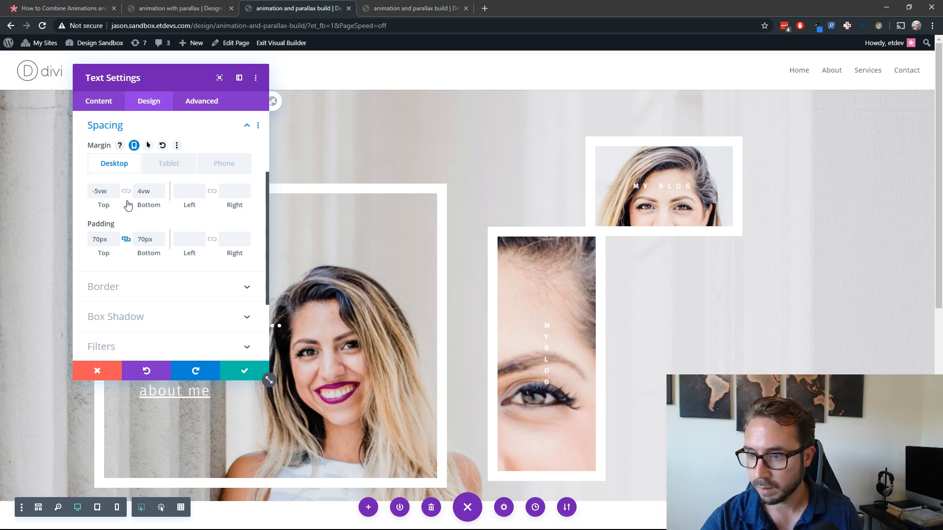
{"action": "left_click", "coordinate": [234, 374]}
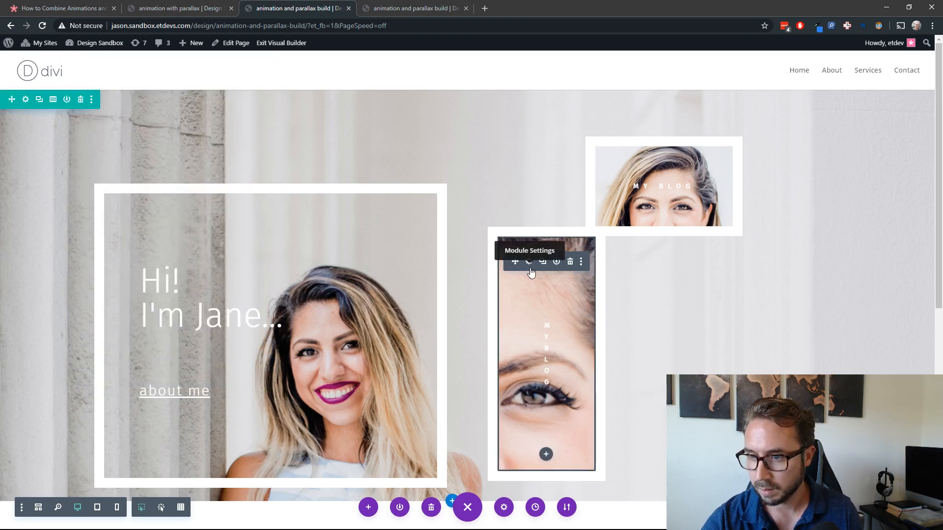
Step: Clear the top margin of the tall duplicated module and check the gap below the original module
{"action": "left_click", "coordinate": [529, 262]}
{"action": "left_click", "coordinate": [148, 102]}
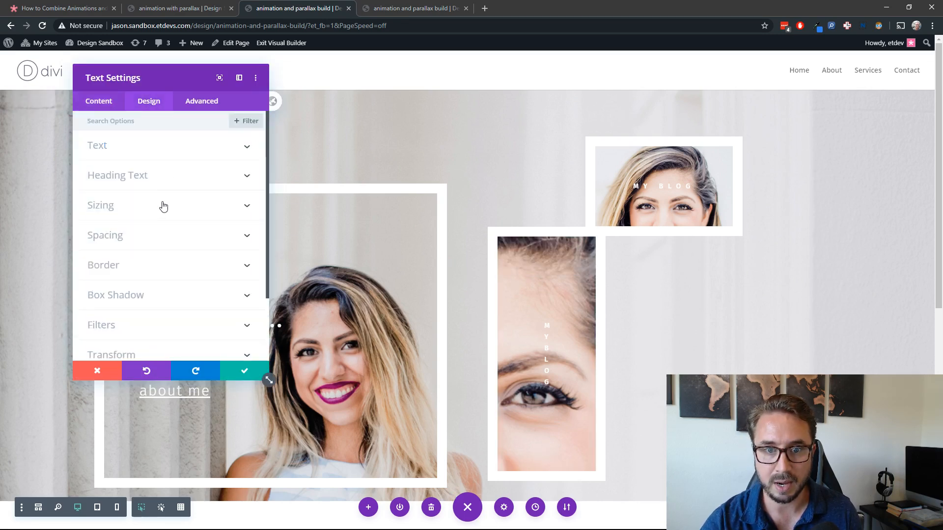
{"action": "left_click", "coordinate": [145, 238]}
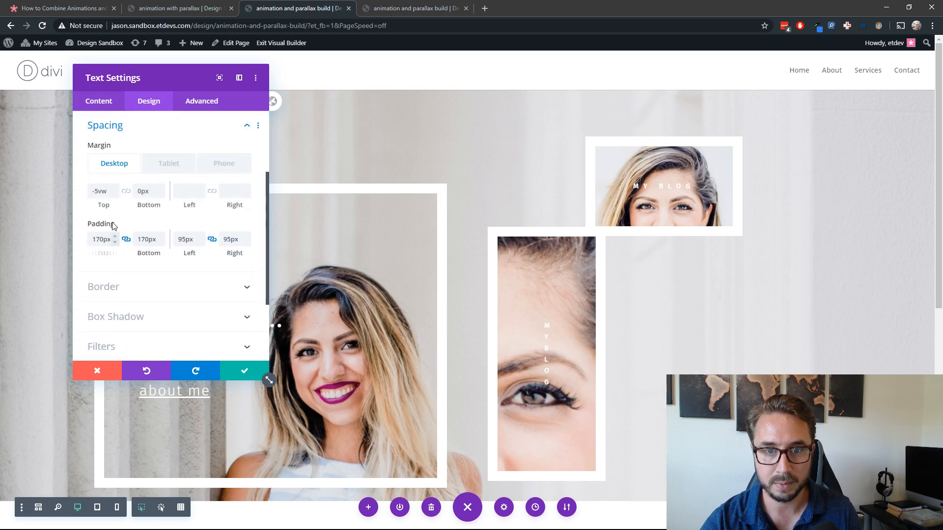
{"action": "double_click", "coordinate": [105, 193]}
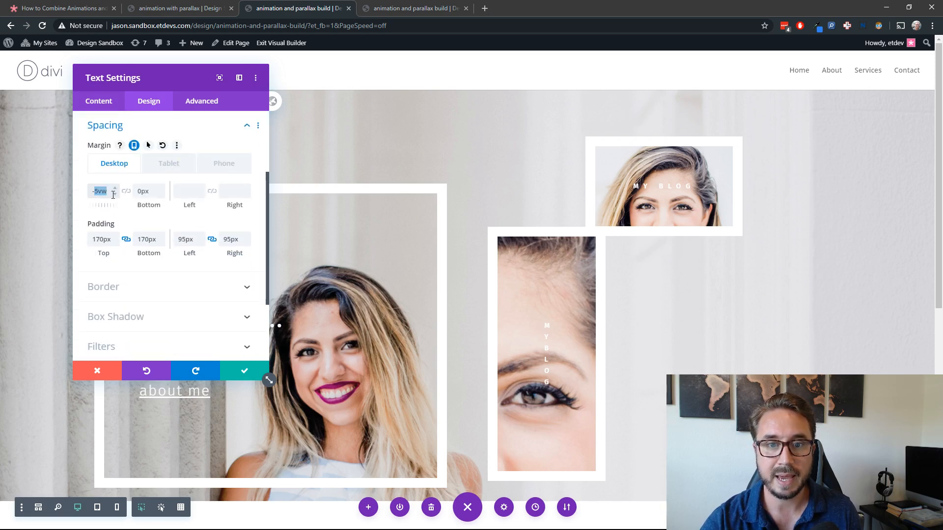
{"action": "key", "text": "BackSpace"}
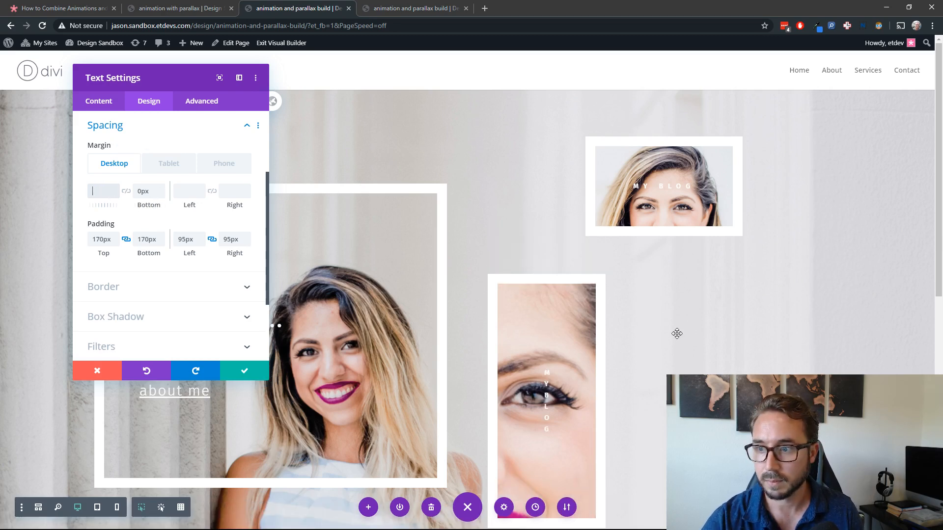
{"action": "scroll", "coordinate": [675, 331], "scroll_direction": "down", "scroll_amount": 2}
{"action": "scroll", "coordinate": [675, 331], "scroll_direction": "up", "scroll_amount": 1}
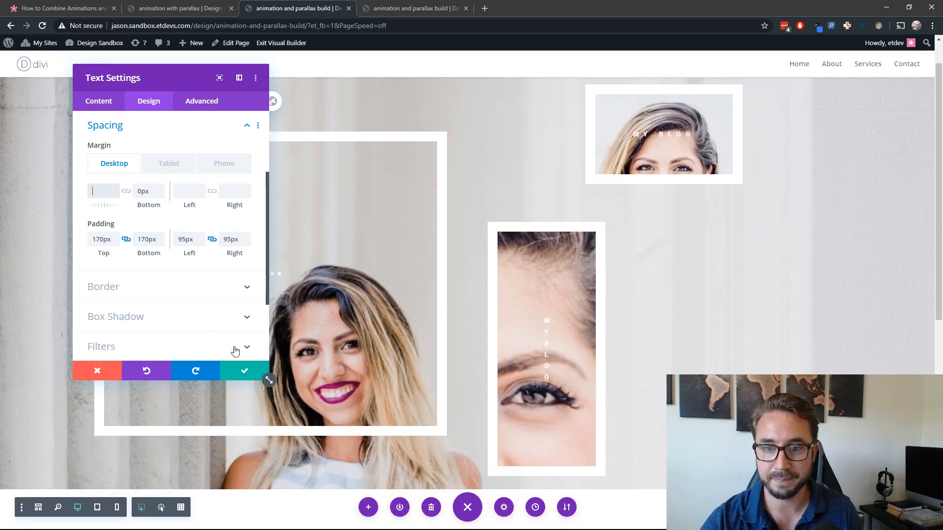
Step: Save the tall duplicated module's settings, then reload the live page and check its slide animations and parallax scrolling
{"action": "left_click", "coordinate": [237, 376]}
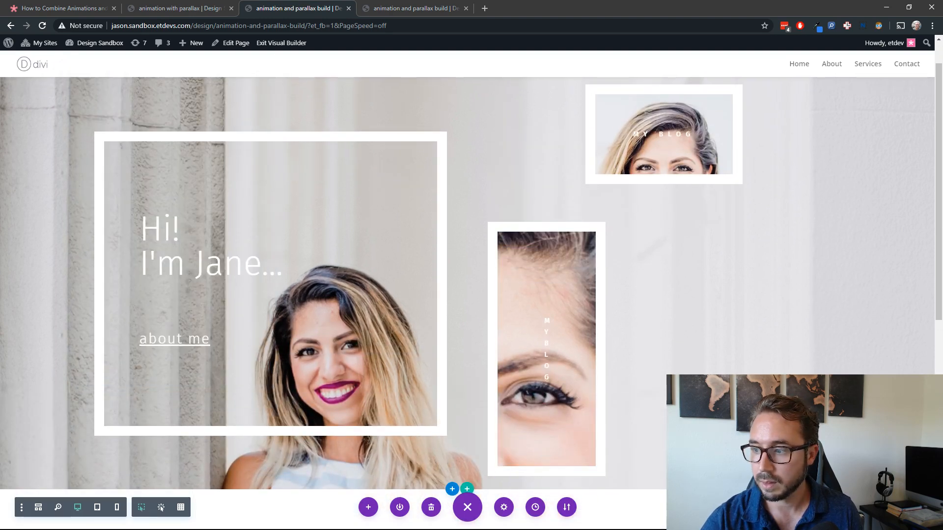
{"action": "left_click", "coordinate": [408, 8]}
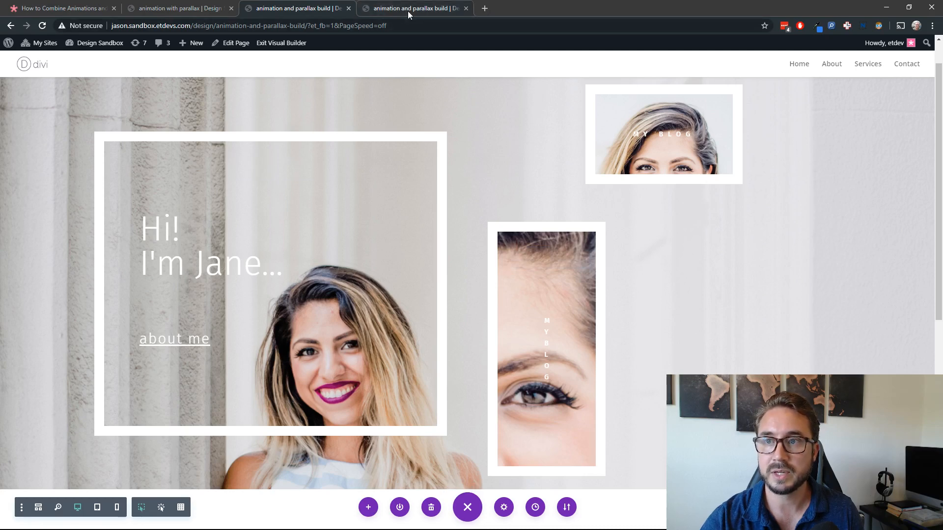
{"action": "key", "text": "F5"}
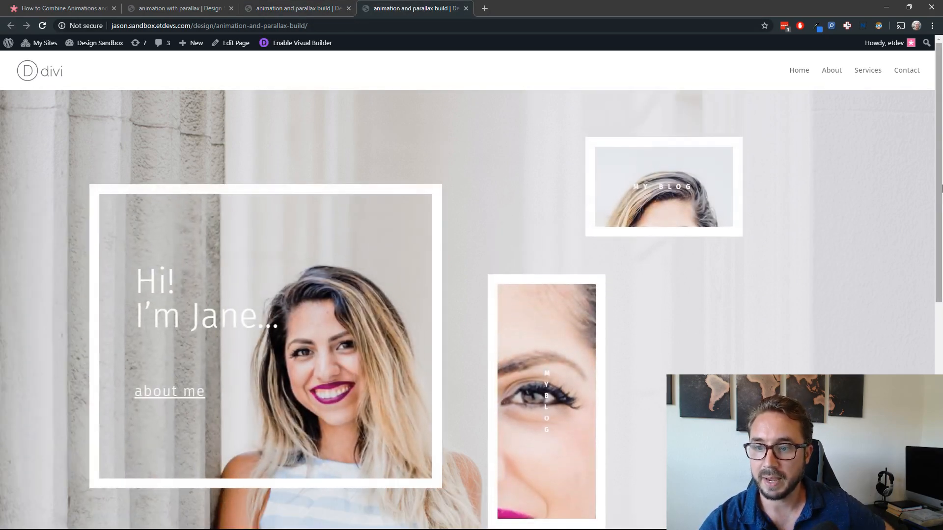
{"action": "scroll", "coordinate": [788, 304], "scroll_direction": "down", "scroll_amount": 3}
{"action": "scroll", "coordinate": [789, 304], "scroll_direction": "up", "scroll_amount": 3}
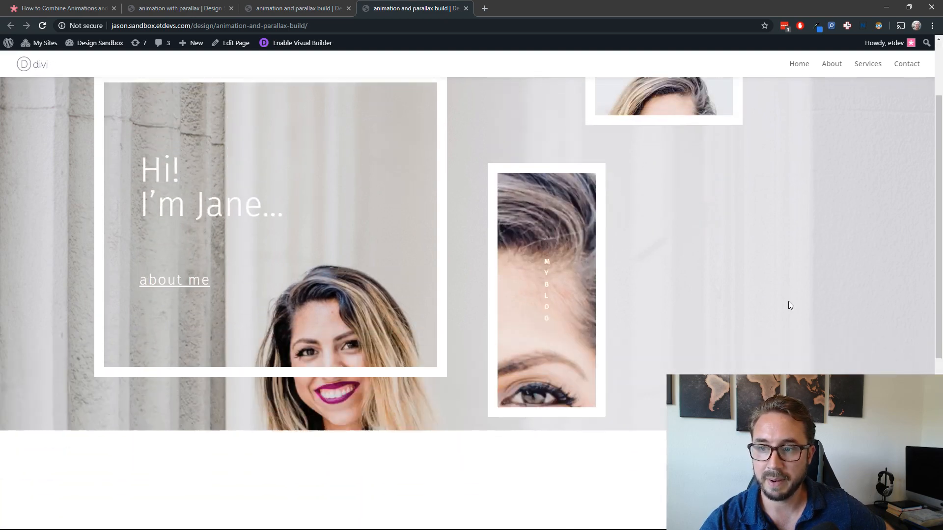
{"action": "scroll", "coordinate": [789, 304], "scroll_direction": "down", "scroll_amount": 4}
{"action": "scroll", "coordinate": [795, 305], "scroll_direction": "up", "scroll_amount": 3}
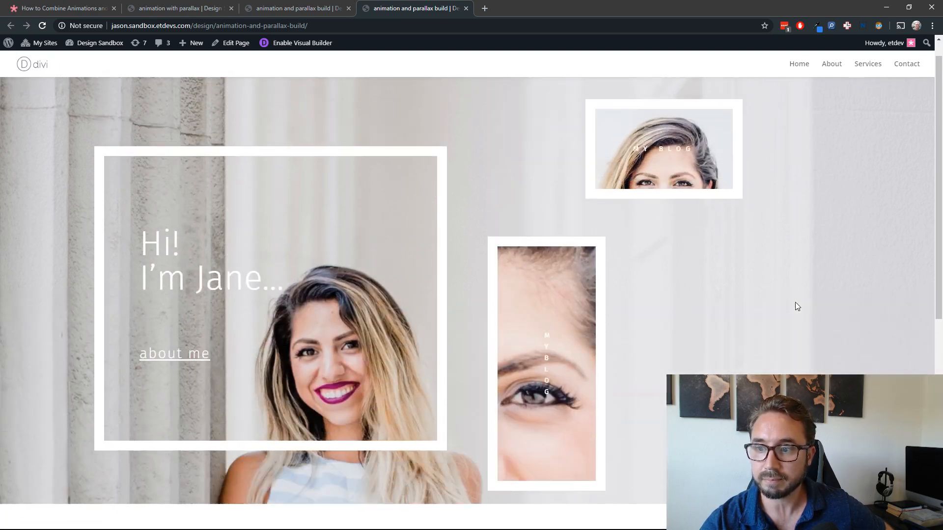
{"action": "scroll", "coordinate": [795, 304], "scroll_direction": "down", "scroll_amount": 3}
{"action": "scroll", "coordinate": [800, 305], "scroll_direction": "up", "scroll_amount": 3}
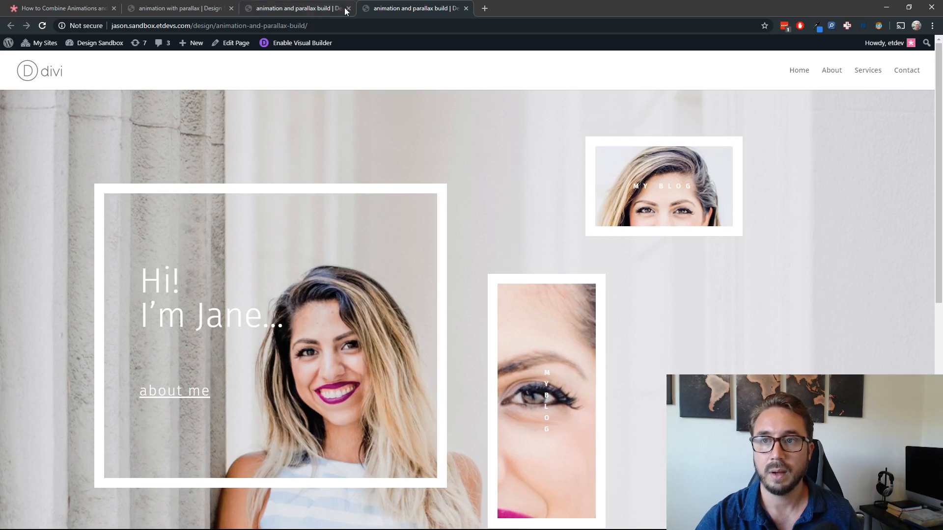
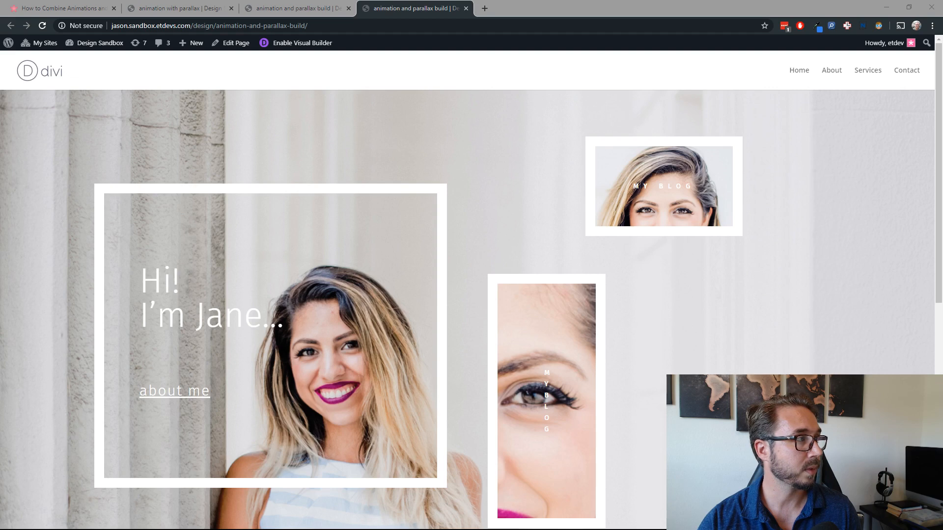
Step: Reload the finished animation with parallax demo page and examine how its row overlay animates behind the framed modules
{"action": "left_click", "coordinate": [428, 12]}
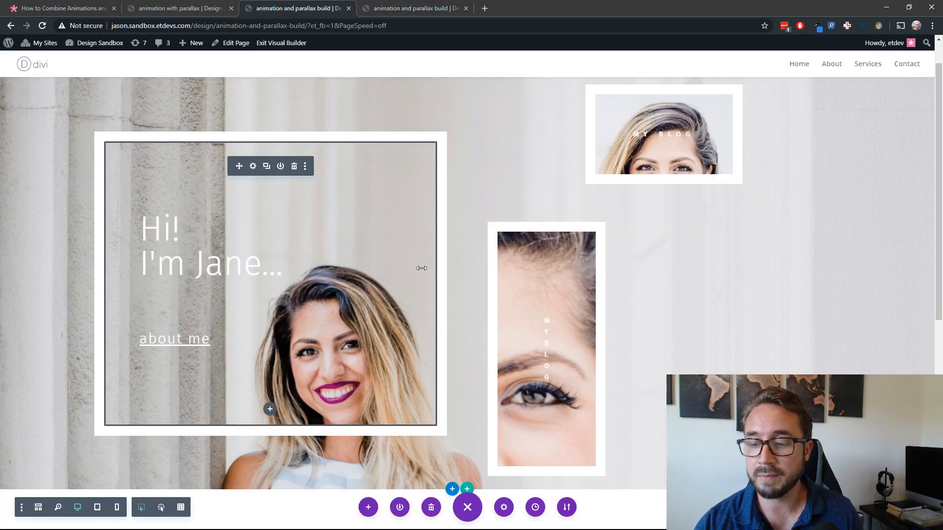
{"action": "scroll", "coordinate": [422, 266], "scroll_direction": "up", "scroll_amount": 1}
{"action": "scroll", "coordinate": [448, 244], "scroll_direction": "down", "scroll_amount": 2}
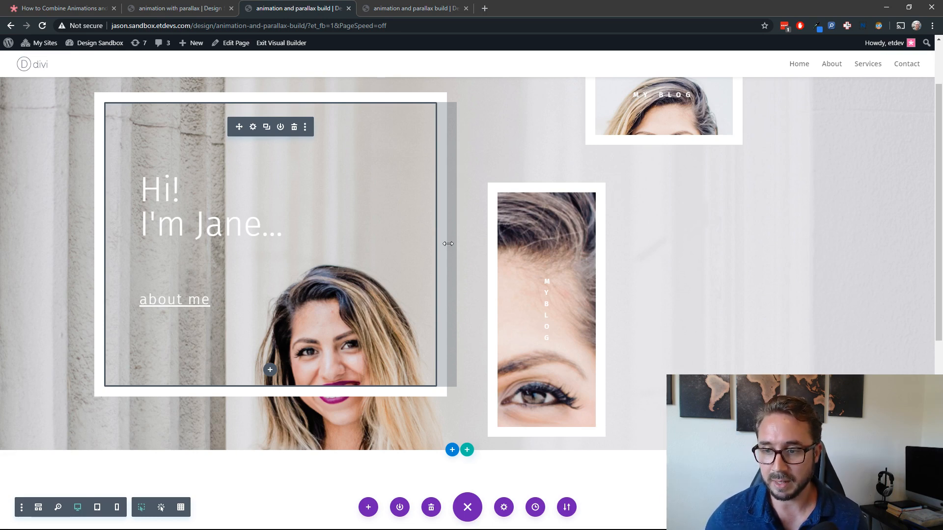
{"action": "left_click", "coordinate": [177, 8]}
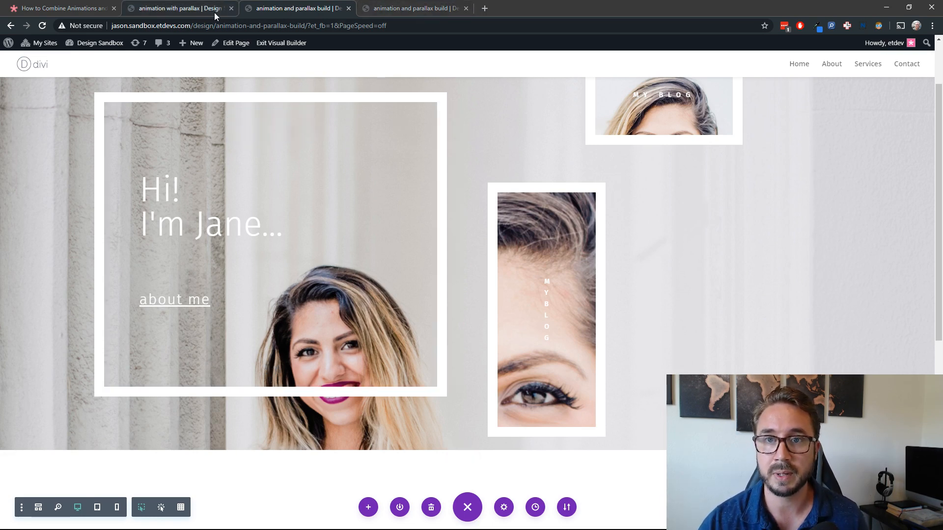
{"action": "scroll", "coordinate": [413, 293], "scroll_direction": "down", "scroll_amount": 5}
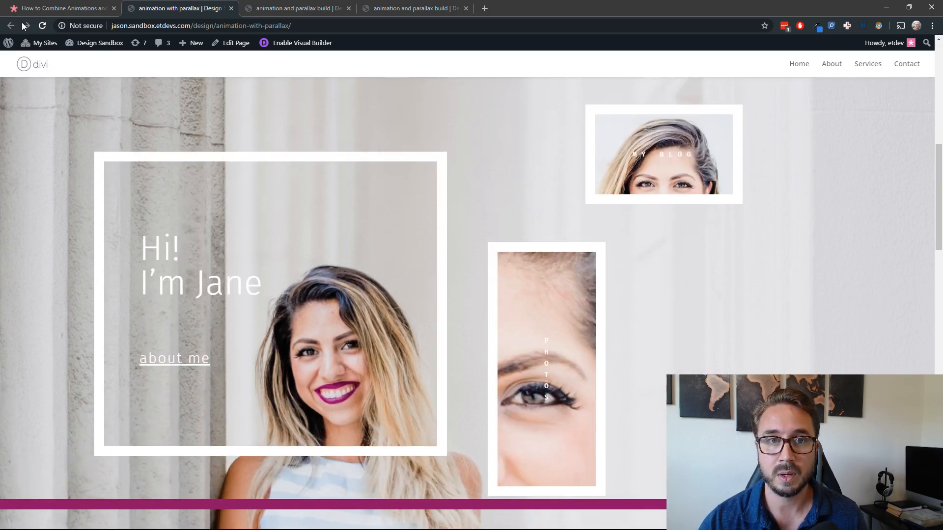
{"action": "left_click", "coordinate": [45, 27]}
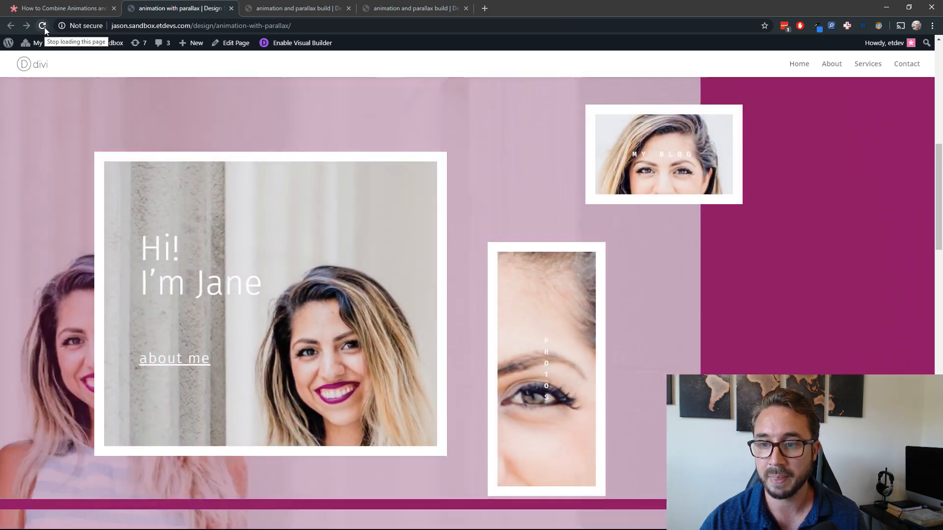
{"action": "scroll", "coordinate": [76, 227], "scroll_direction": "up", "scroll_amount": 1}
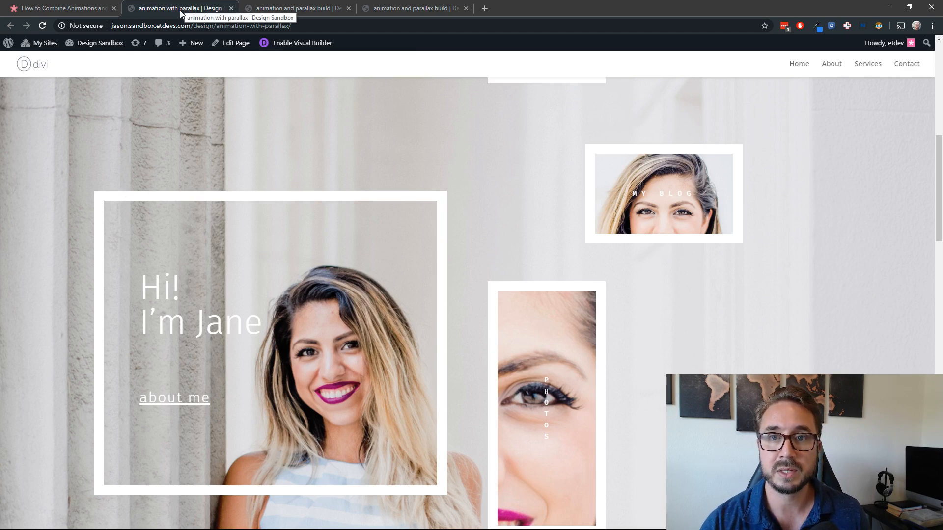
Step: Return to the build page's editor, switch to wireframe view and duplicate the row holding the three text modules
{"action": "left_click", "coordinate": [285, 10]}
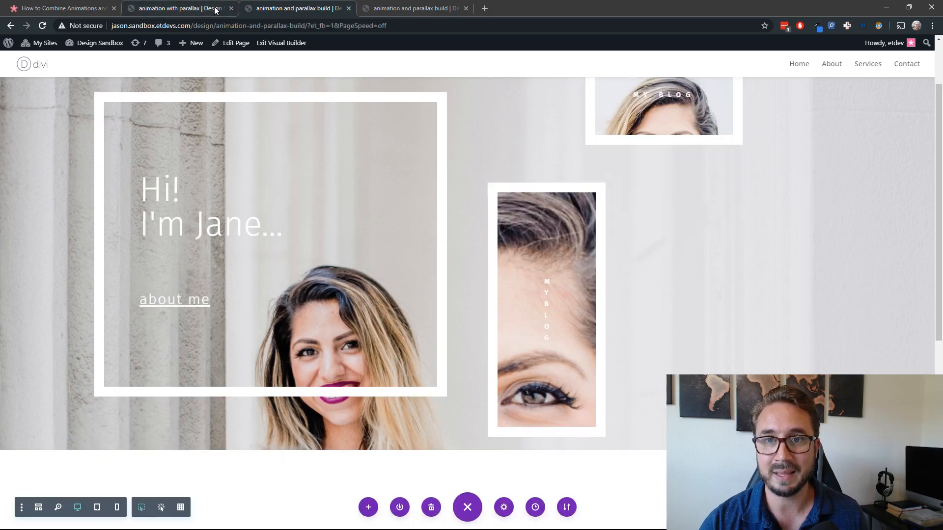
{"action": "scroll", "coordinate": [451, 370], "scroll_direction": "up", "scroll_amount": 2}
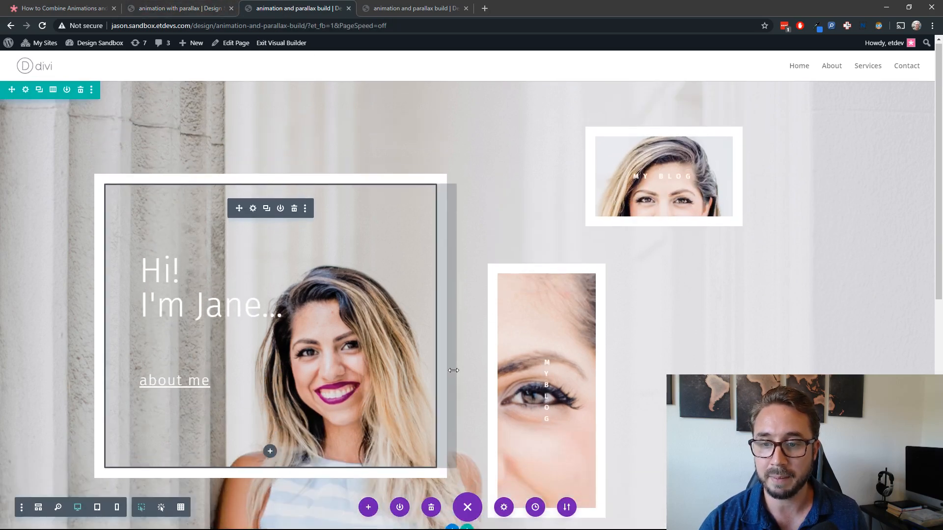
{"action": "scroll", "coordinate": [453, 370], "scroll_direction": "down", "scroll_amount": 3}
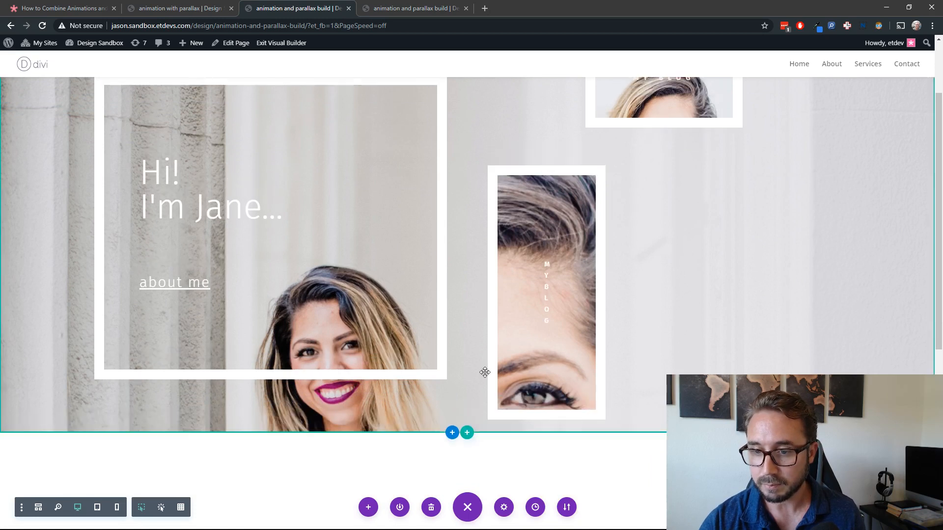
{"action": "scroll", "coordinate": [453, 371], "scroll_direction": "down", "scroll_amount": 1}
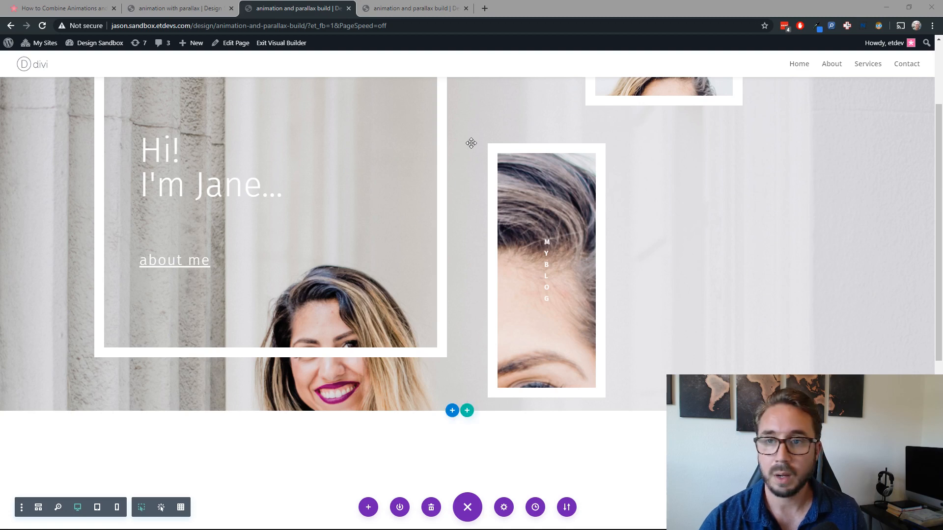
{"action": "left_click", "coordinate": [314, 15]}
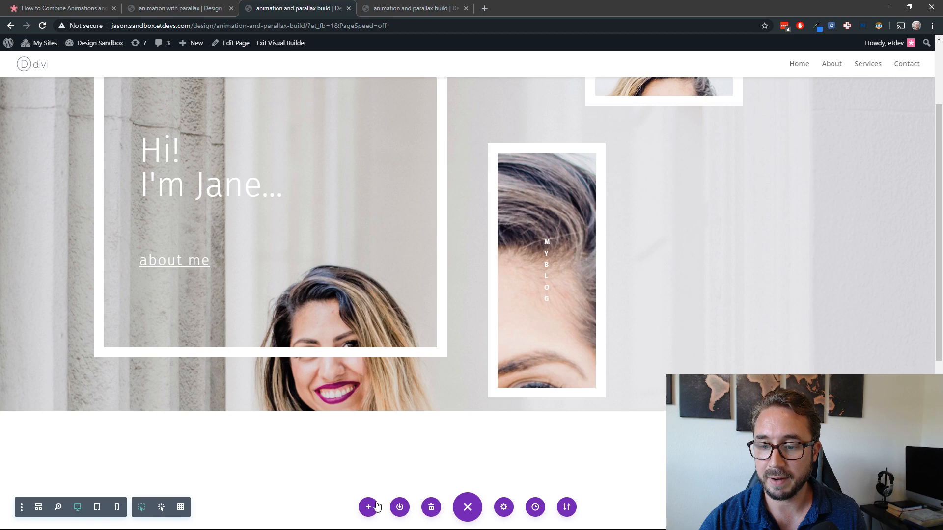
{"action": "left_click", "coordinate": [38, 508]}
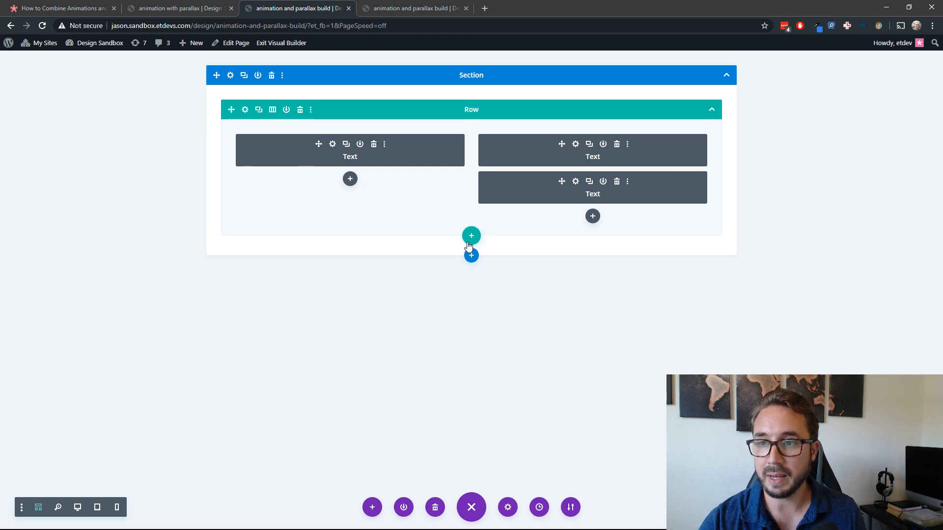
{"action": "left_click", "coordinate": [259, 110]}
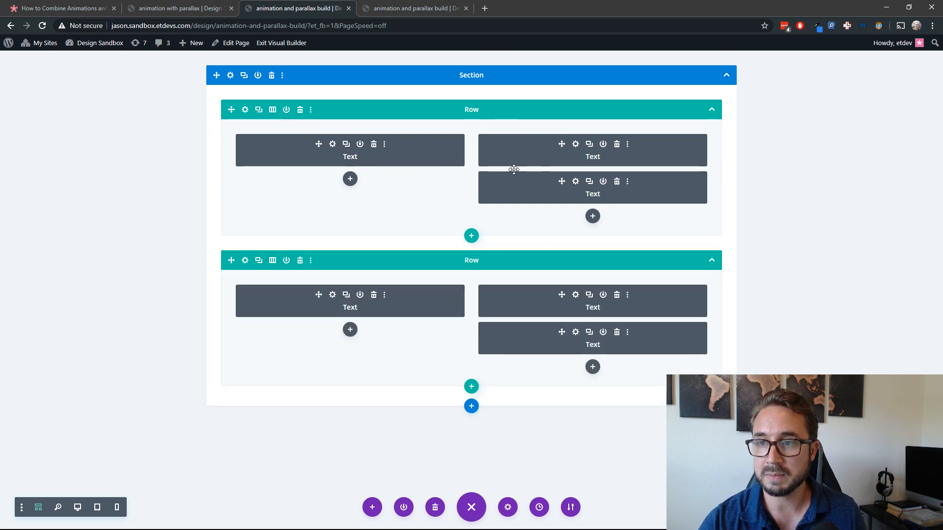
Step: Delete all three text modules from the upper row, leaving its two columns empty
{"action": "left_click", "coordinate": [374, 145]}
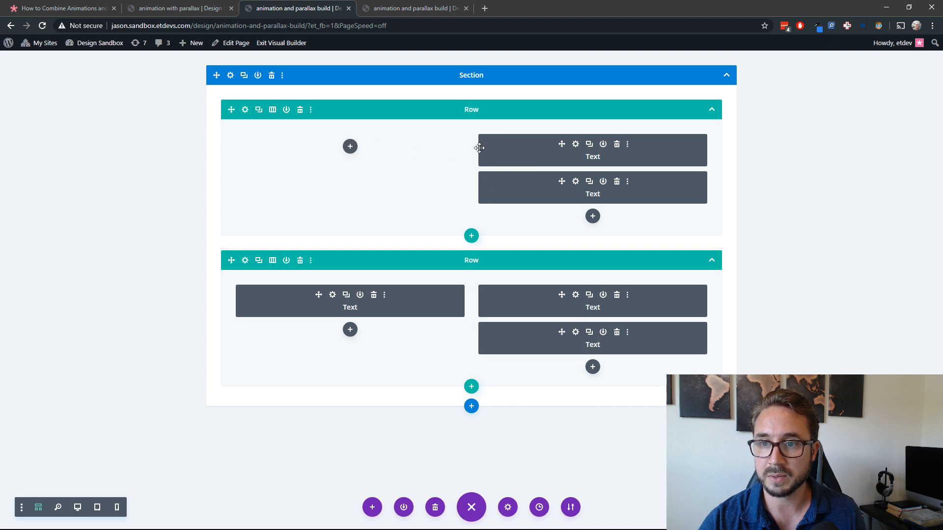
{"action": "left_click", "coordinate": [617, 145]}
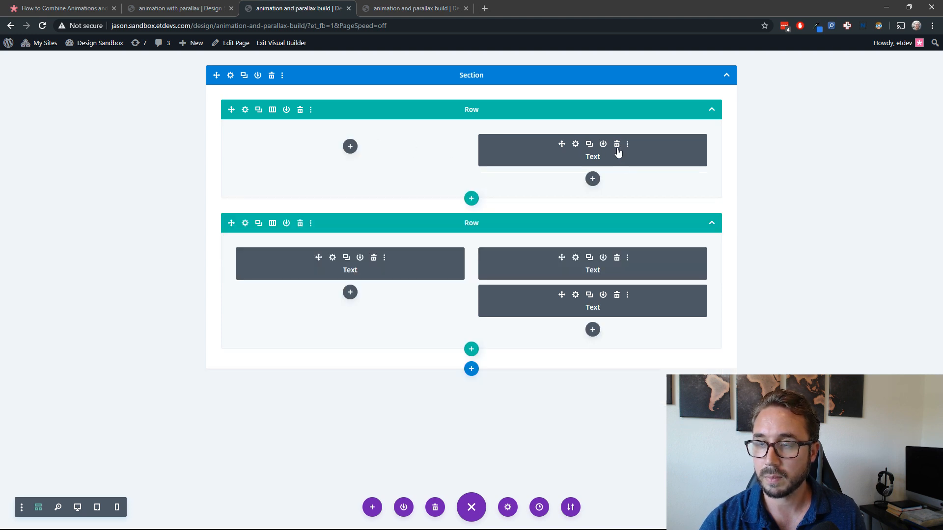
{"action": "left_click", "coordinate": [616, 145]}
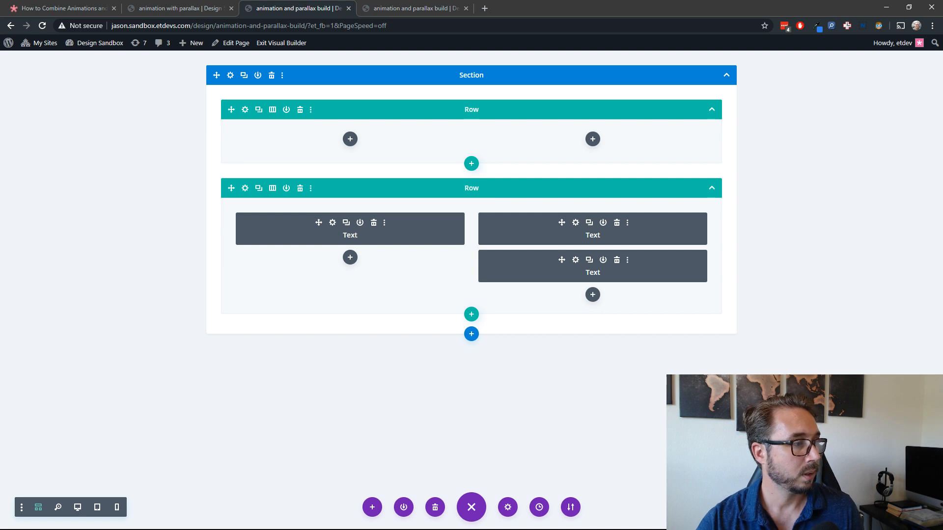
Step: Open the empty upper row's sizing settings and set its height to 900px
{"action": "left_click", "coordinate": [245, 109]}
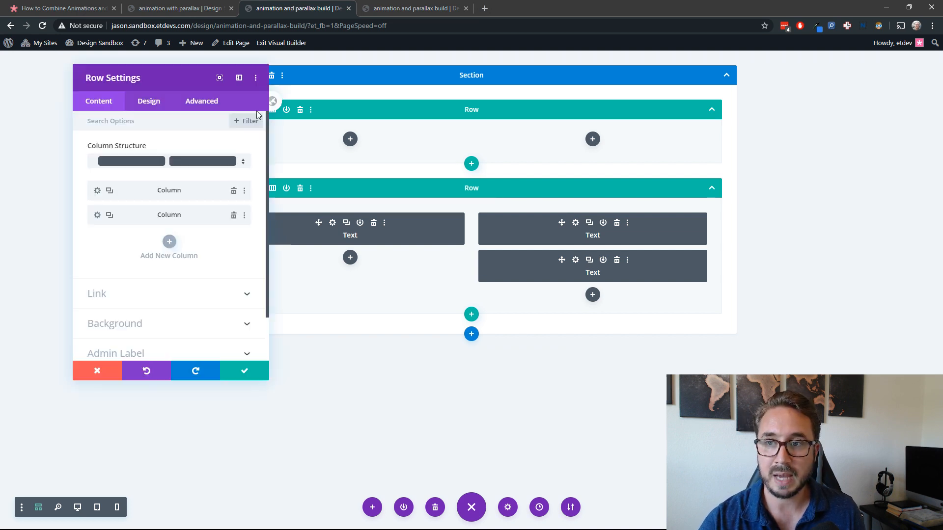
{"action": "left_click", "coordinate": [166, 109]}
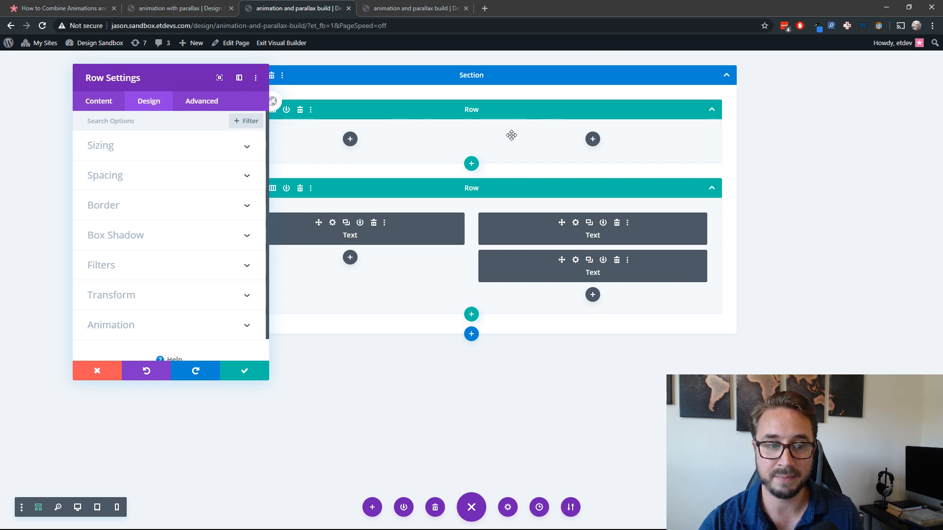
{"action": "left_click", "coordinate": [142, 148]}
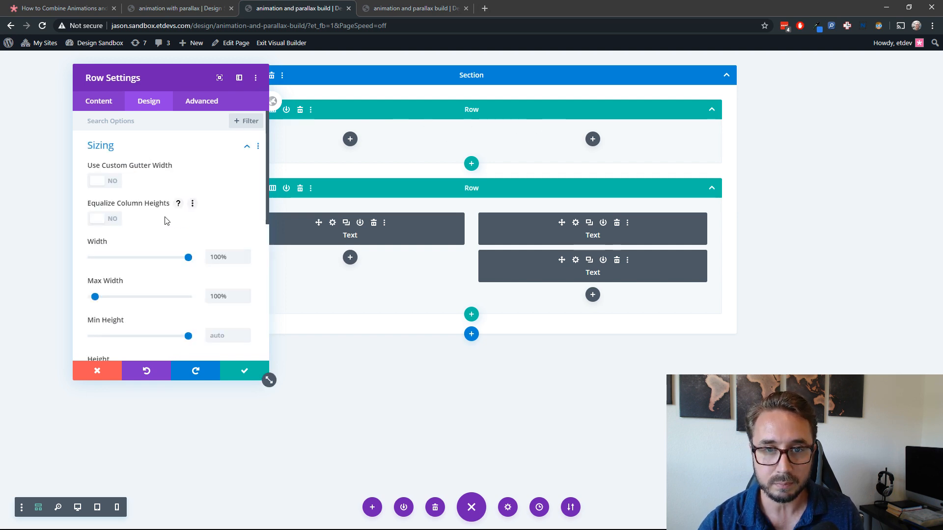
{"action": "scroll", "coordinate": [141, 208], "scroll_direction": "down", "scroll_amount": 5}
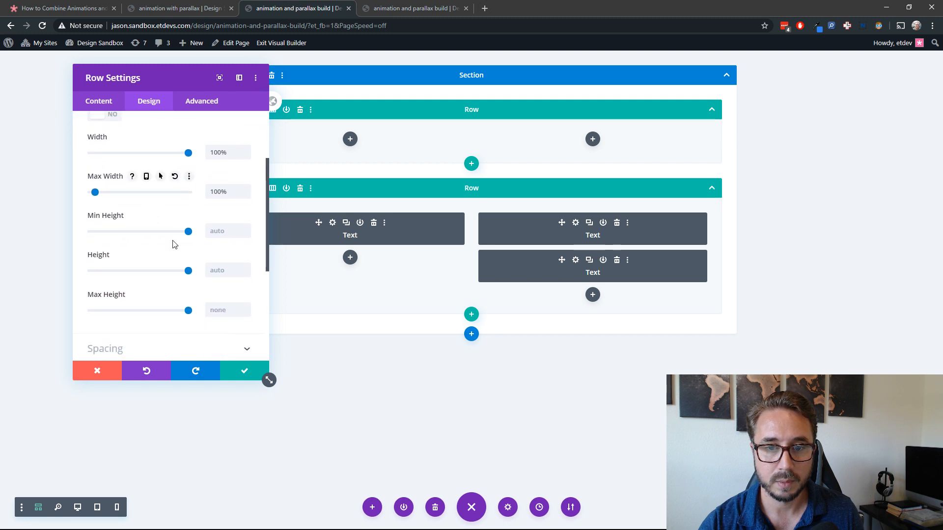
{"action": "left_click", "coordinate": [219, 245]}
{"action": "type", "text": "900px"}
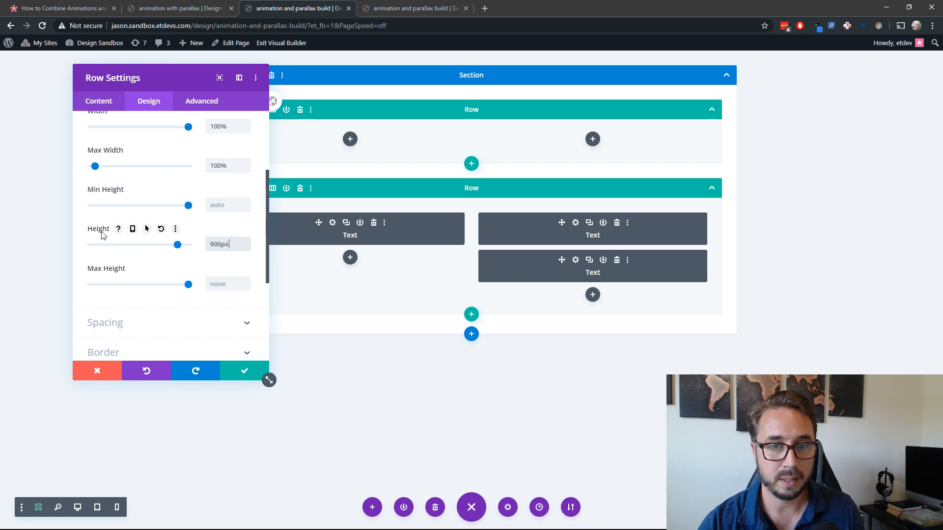
Step: Enable responsive values for the empty row's height and set the tablet height to 2000px
{"action": "left_click", "coordinate": [132, 229]}
{"action": "left_click", "coordinate": [172, 253]}
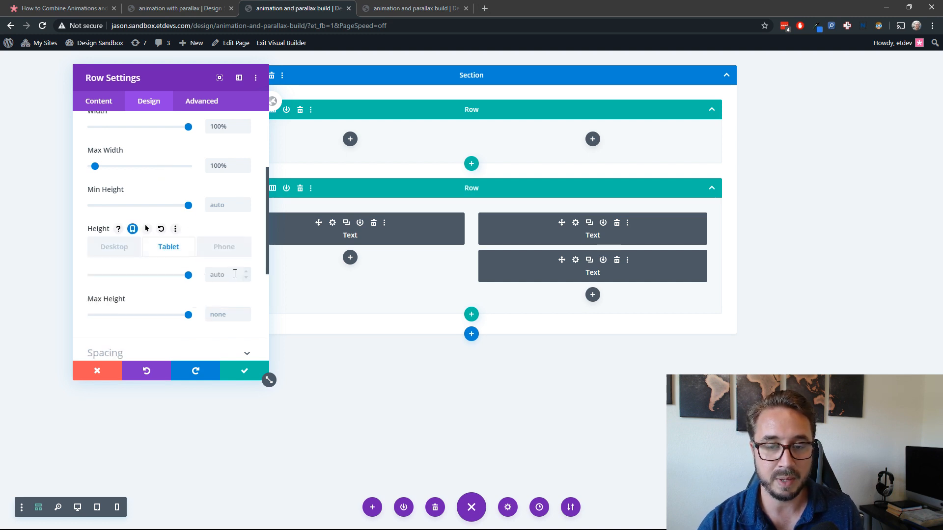
{"action": "left_click", "coordinate": [243, 276]}
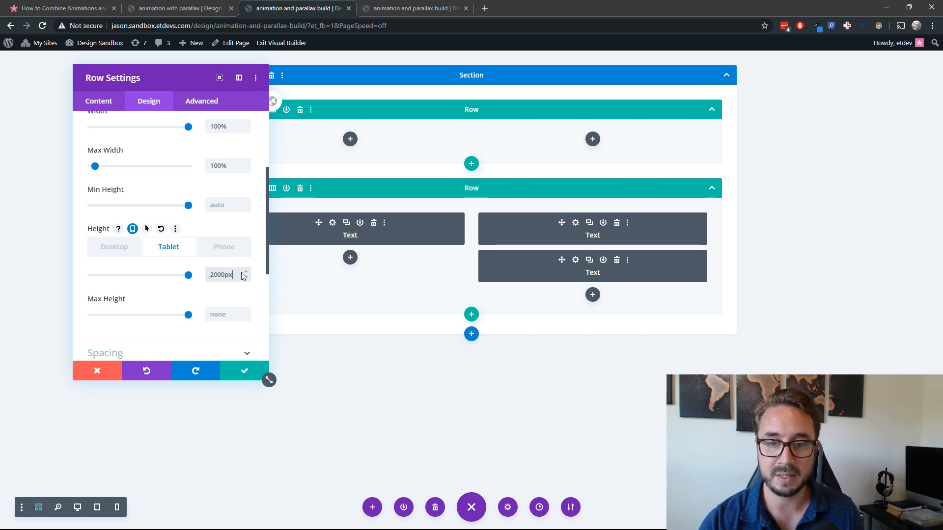
{"action": "left_click", "coordinate": [116, 251]}
{"action": "left_click", "coordinate": [169, 256]}
{"action": "left_click", "coordinate": [105, 249]}
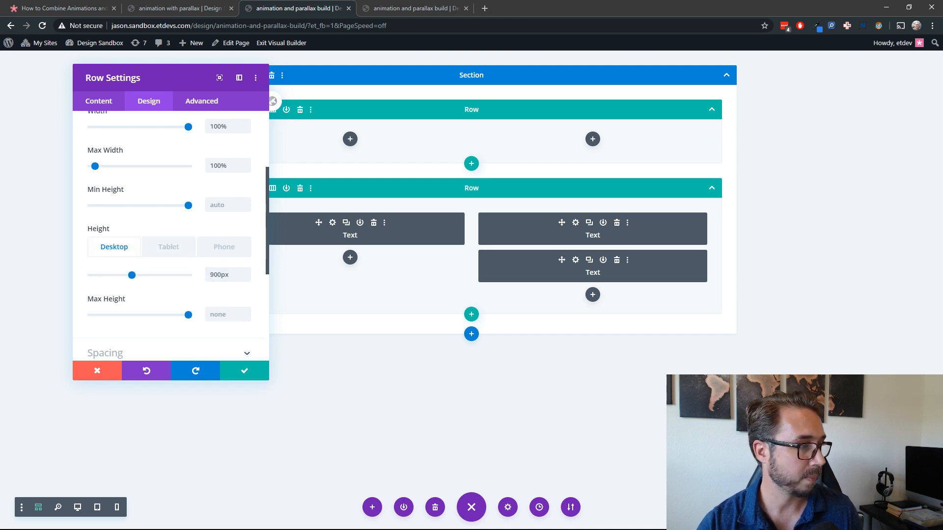
Step: Set the empty row's top and bottom padding to 0px and clear its left and right padding
{"action": "scroll", "coordinate": [168, 267], "scroll_direction": "down", "scroll_amount": 3}
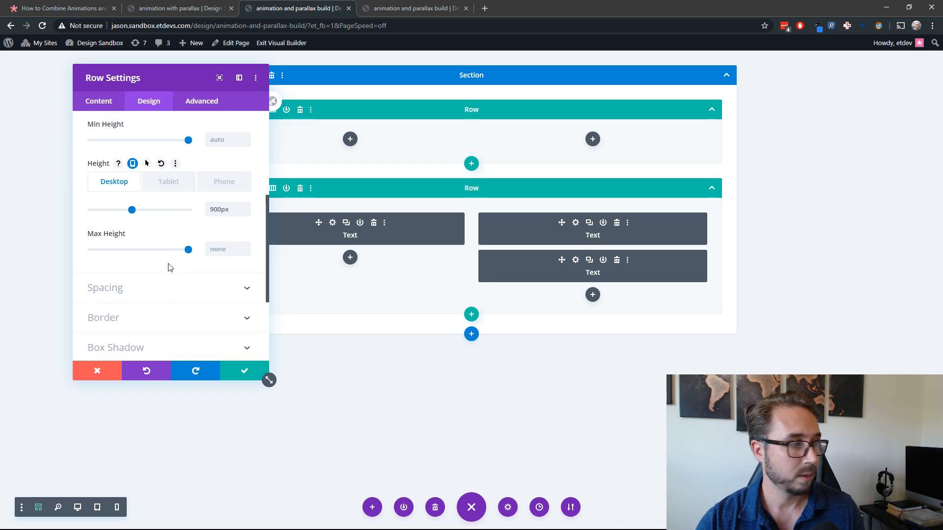
{"action": "left_click", "coordinate": [173, 257]}
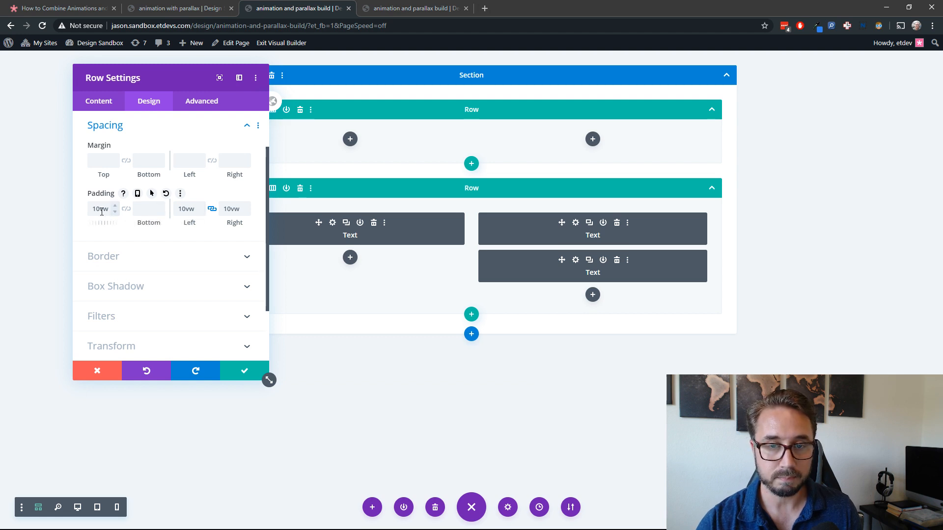
{"action": "left_click_drag", "start_coordinate": [101, 211], "coordinate": [171, 212]}
{"action": "type", "text": "0"}
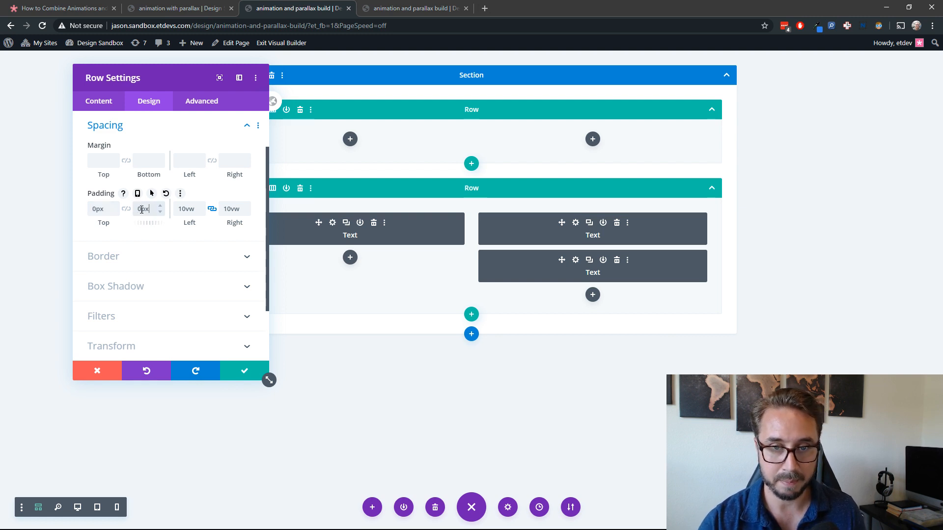
{"action": "double_click", "coordinate": [183, 207]}
{"action": "key", "text": "BackSpace"}
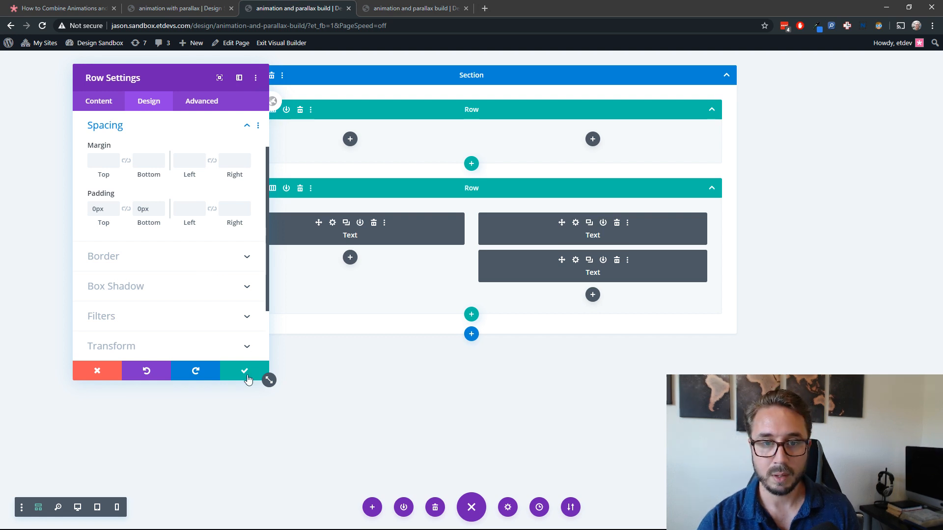
Step: Give the empty row a Slide animation with the direction set to Right
{"action": "scroll", "coordinate": [237, 273], "scroll_direction": "down", "scroll_amount": 2}
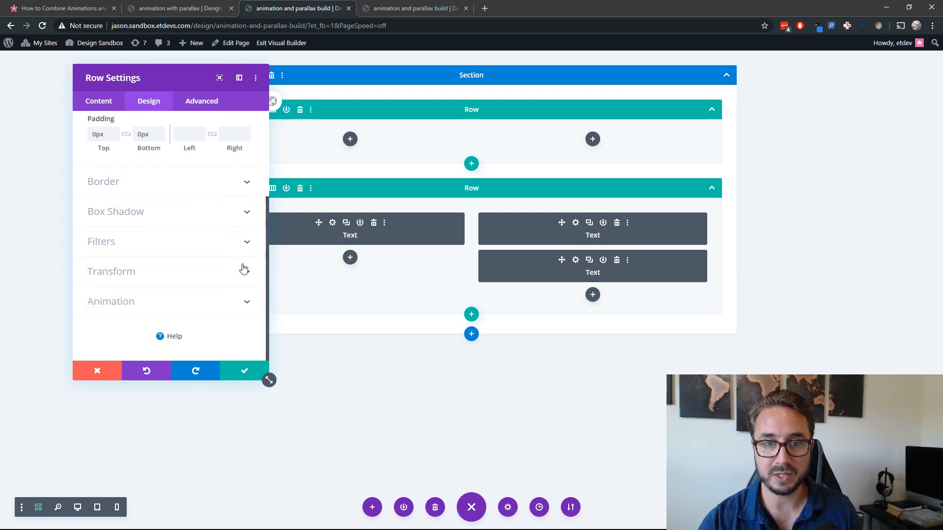
{"action": "left_click", "coordinate": [211, 303]}
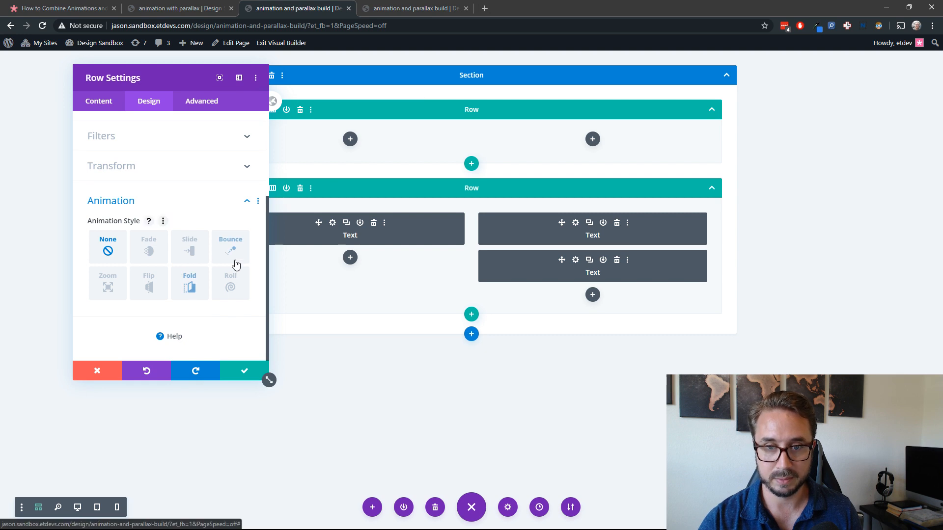
{"action": "left_click", "coordinate": [192, 251]}
{"action": "scroll", "coordinate": [199, 258], "scroll_direction": "down", "scroll_amount": 2}
{"action": "left_click", "coordinate": [202, 241]}
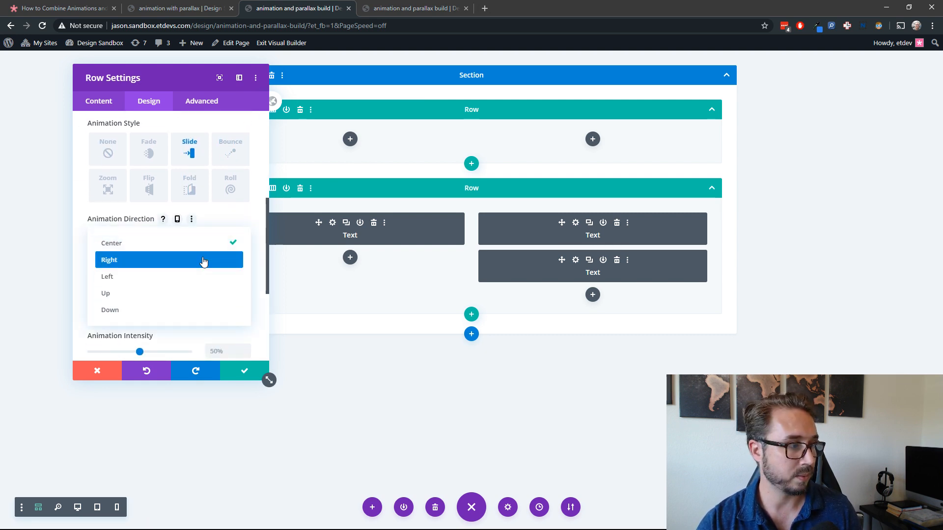
{"action": "left_click", "coordinate": [203, 261]}
Step: Set the empty row's animation duration to 1250ms and its animation delay to 1800ms
{"action": "scroll", "coordinate": [216, 262], "scroll_direction": "down", "scroll_amount": 1}
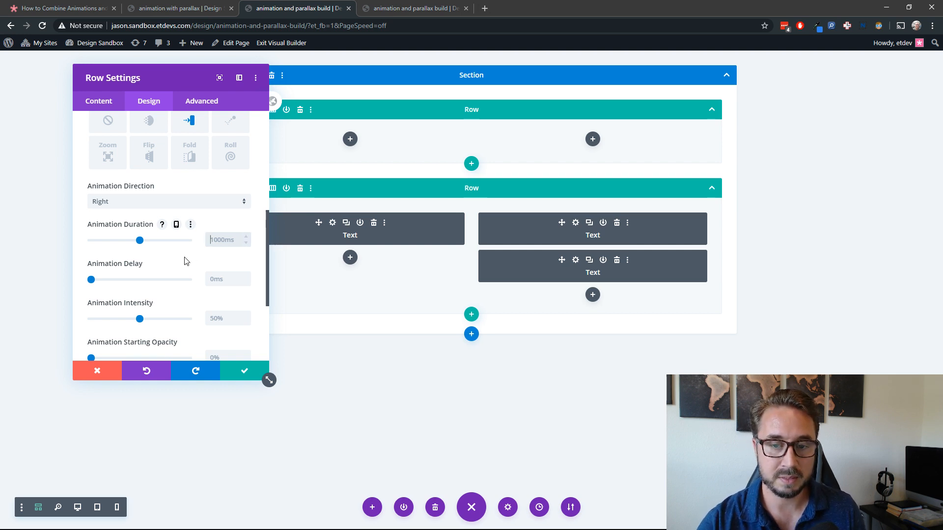
{"action": "type", "text": "1250ms"}
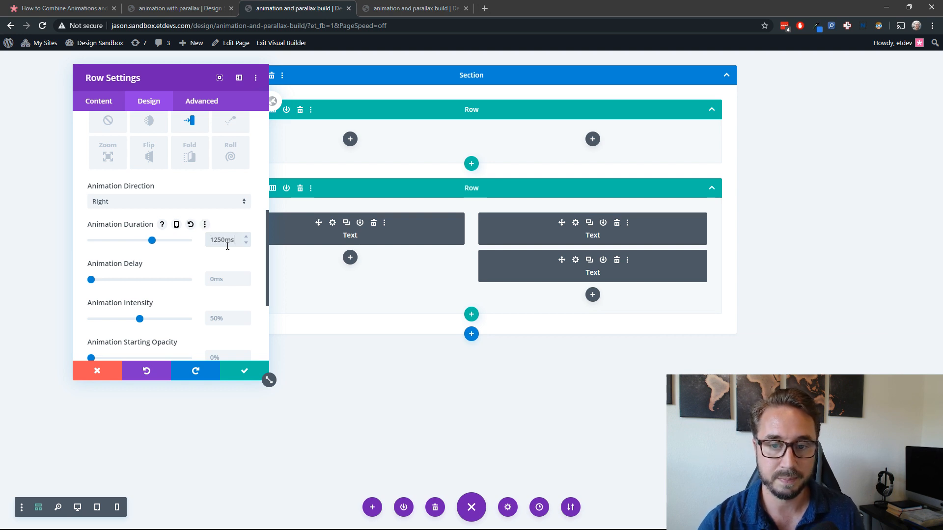
{"action": "left_click", "coordinate": [229, 280]}
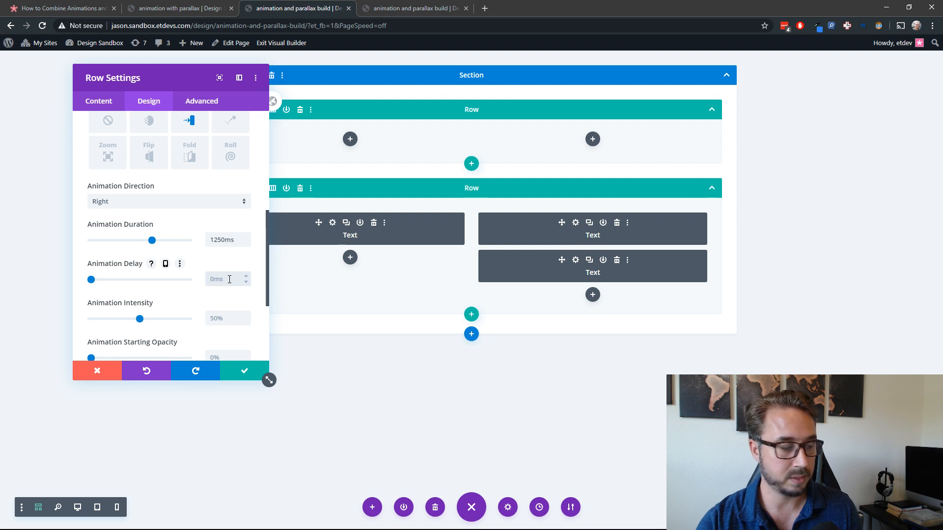
{"action": "type", "text": "1800ms"}
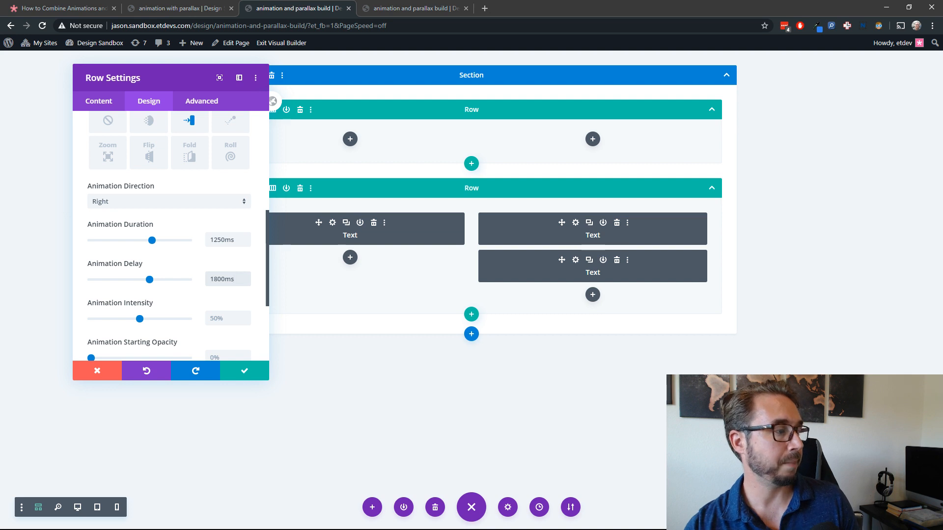
Step: Save the empty row's settings and switch the builder from wireframe to desktop view
{"action": "left_click", "coordinate": [243, 374]}
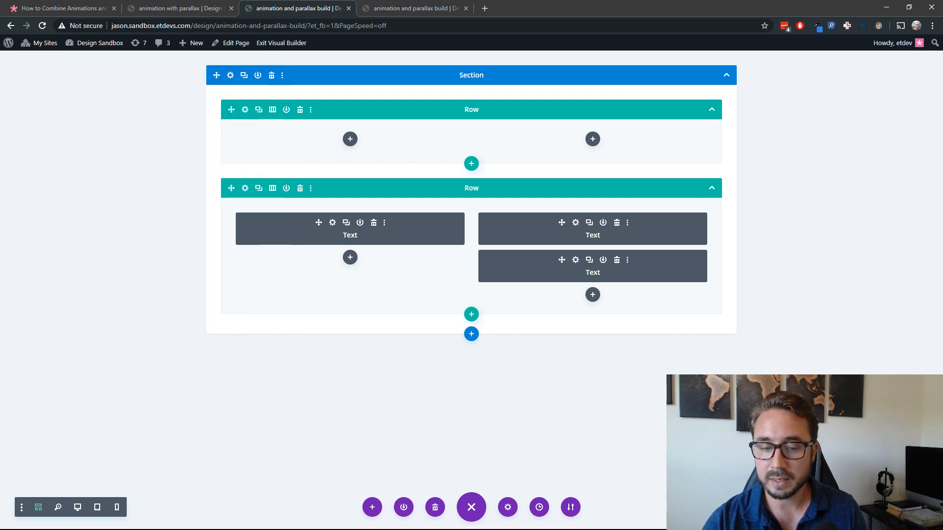
{"action": "left_click", "coordinate": [77, 507]}
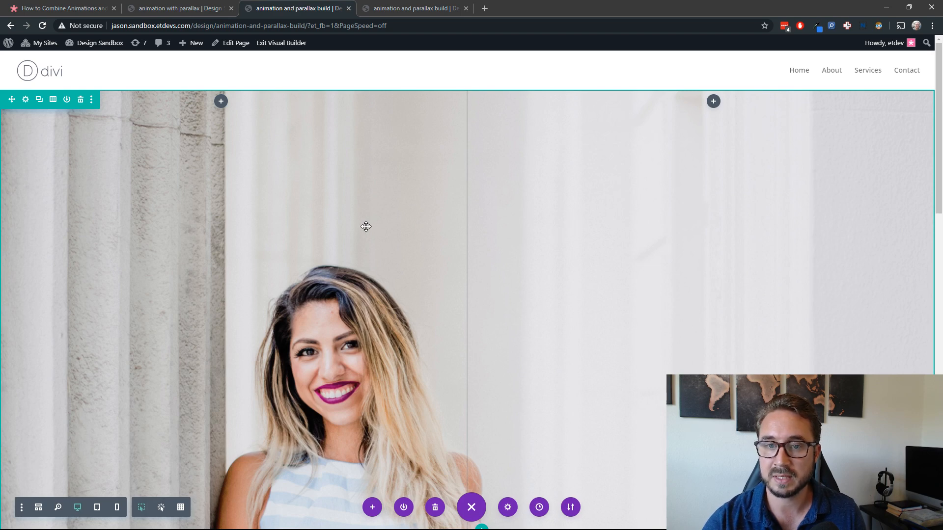
Step: Examine how the empty row and the content row stack on the build page and compare them with the finished demo page
{"action": "scroll", "coordinate": [364, 229], "scroll_direction": "down", "scroll_amount": 5}
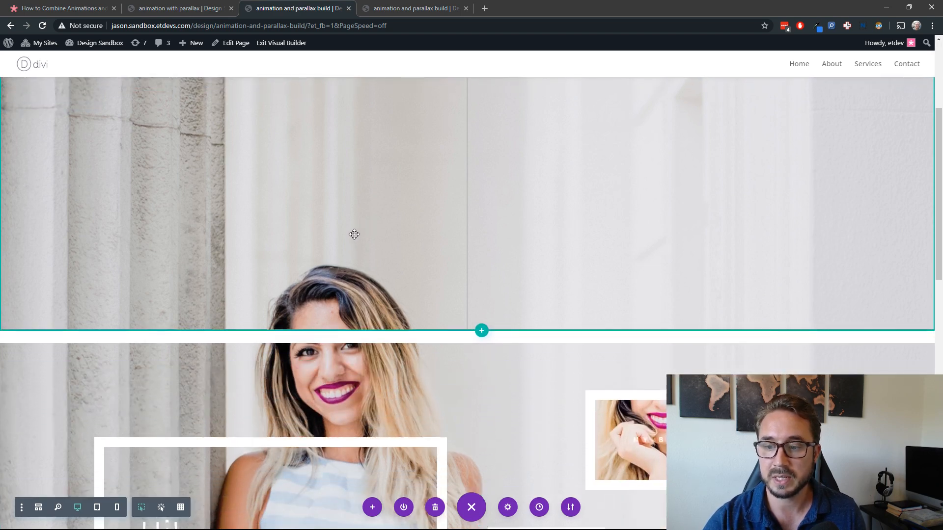
{"action": "scroll", "coordinate": [353, 234], "scroll_direction": "down", "scroll_amount": 5}
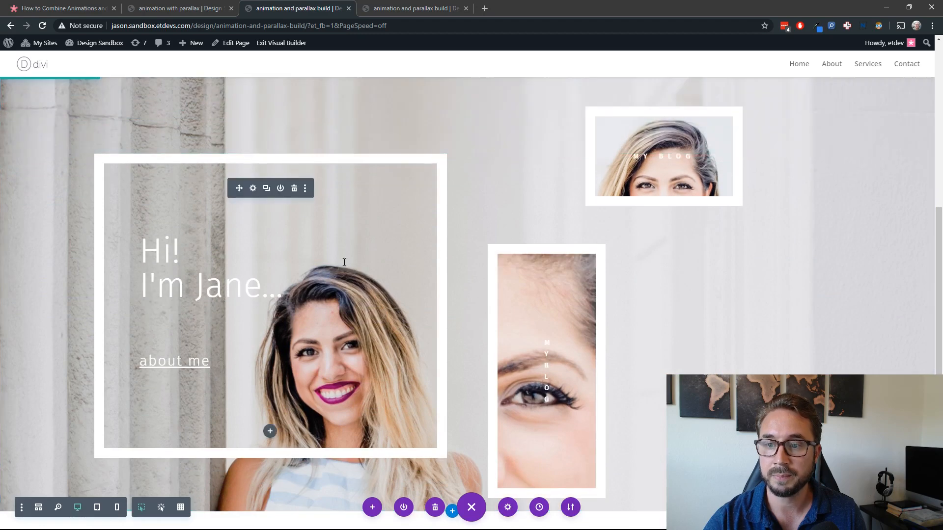
{"action": "scroll", "coordinate": [224, 297], "scroll_direction": "up", "scroll_amount": 2}
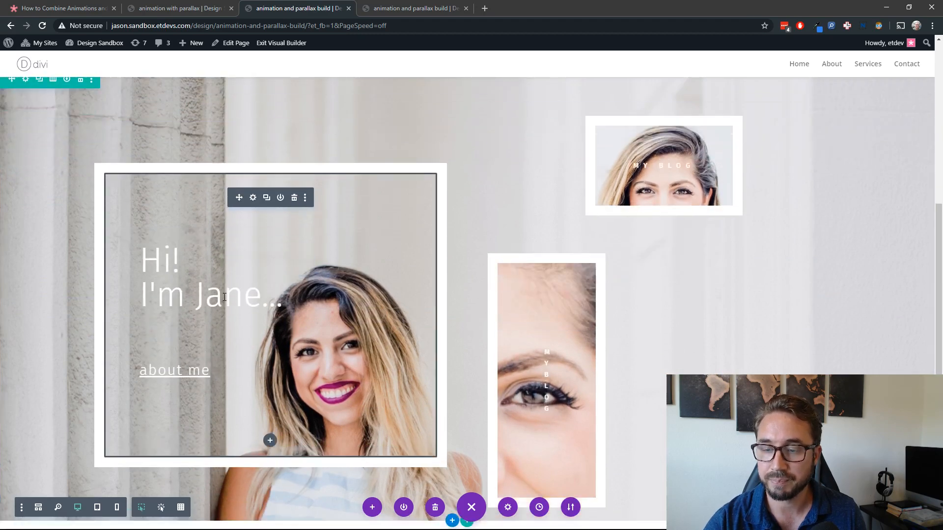
{"action": "scroll", "coordinate": [224, 297], "scroll_direction": "down", "scroll_amount": 2}
{"action": "scroll", "coordinate": [196, 290], "scroll_direction": "up", "scroll_amount": 2}
{"action": "scroll", "coordinate": [148, 275], "scroll_direction": "down", "scroll_amount": 2}
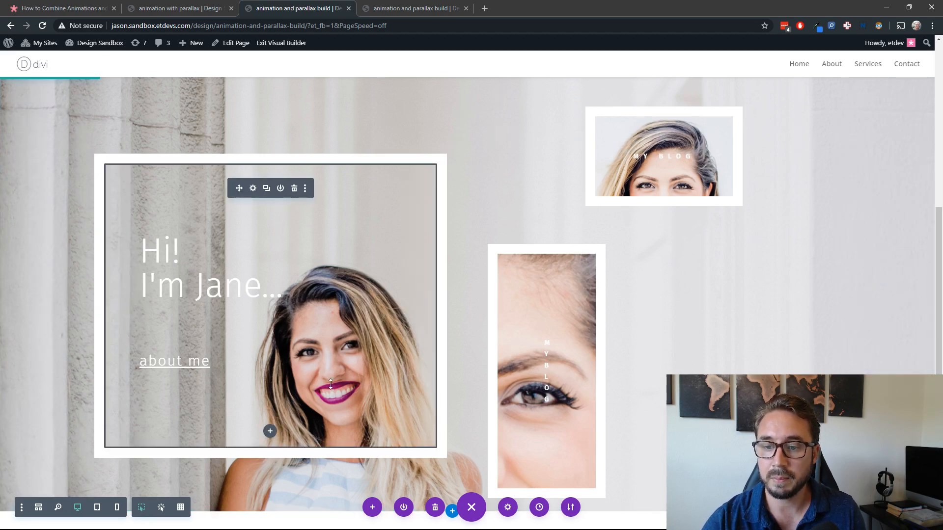
{"action": "scroll", "coordinate": [338, 413], "scroll_direction": "up", "scroll_amount": 6}
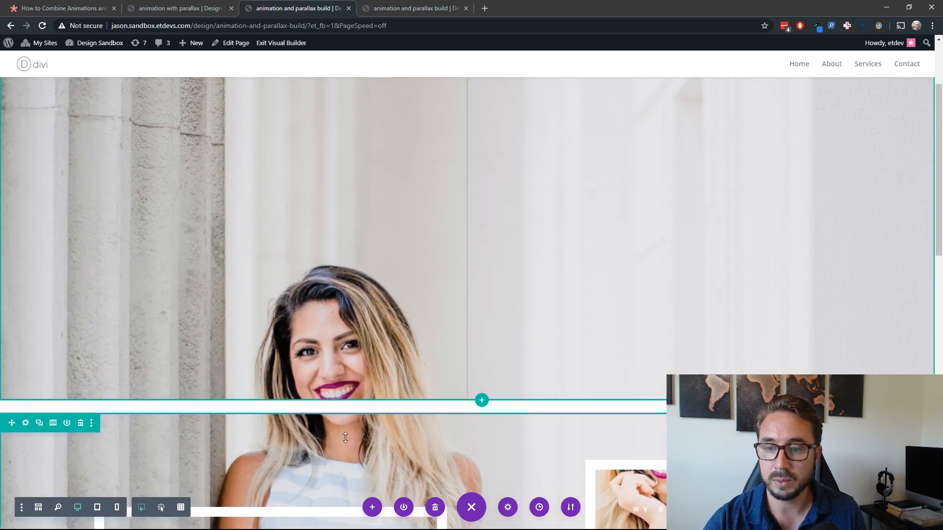
{"action": "scroll", "coordinate": [346, 436], "scroll_direction": "up", "scroll_amount": 3}
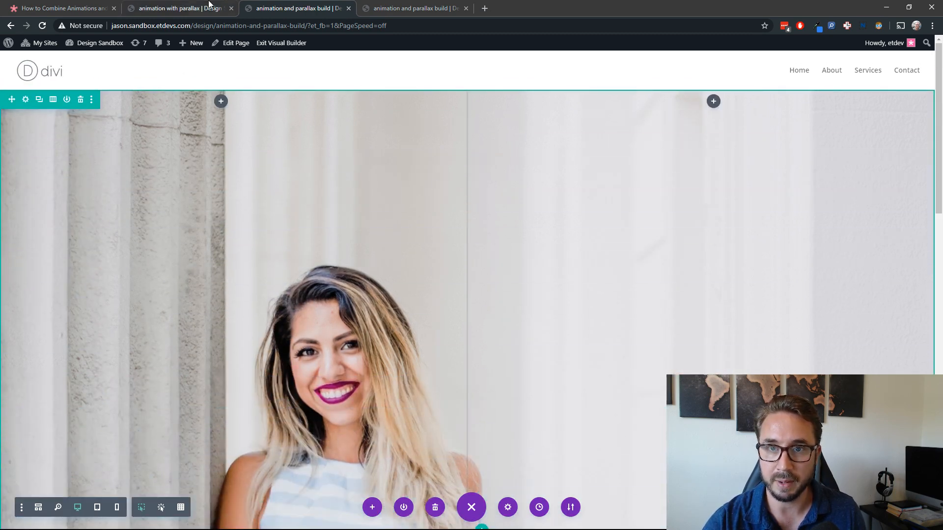
{"action": "left_click", "coordinate": [201, 15]}
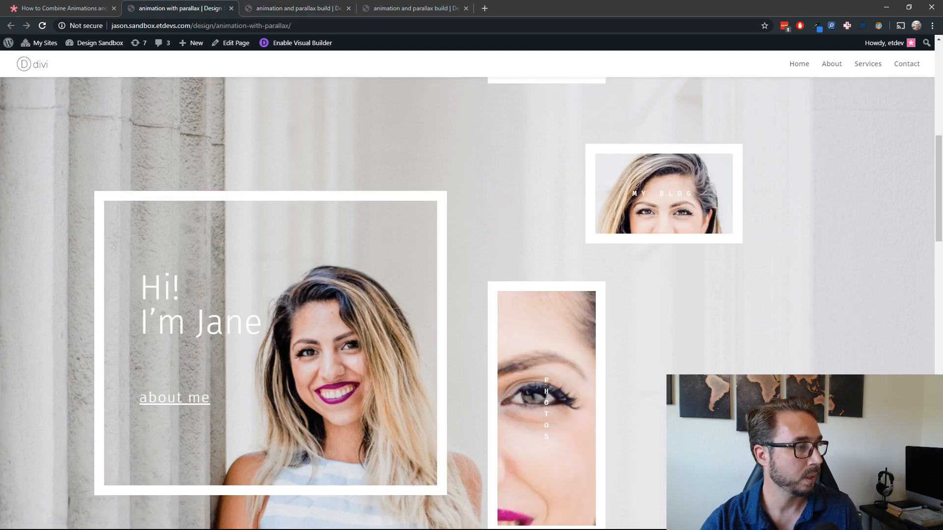
{"action": "scroll", "coordinate": [192, 312], "scroll_direction": "down", "scroll_amount": 8}
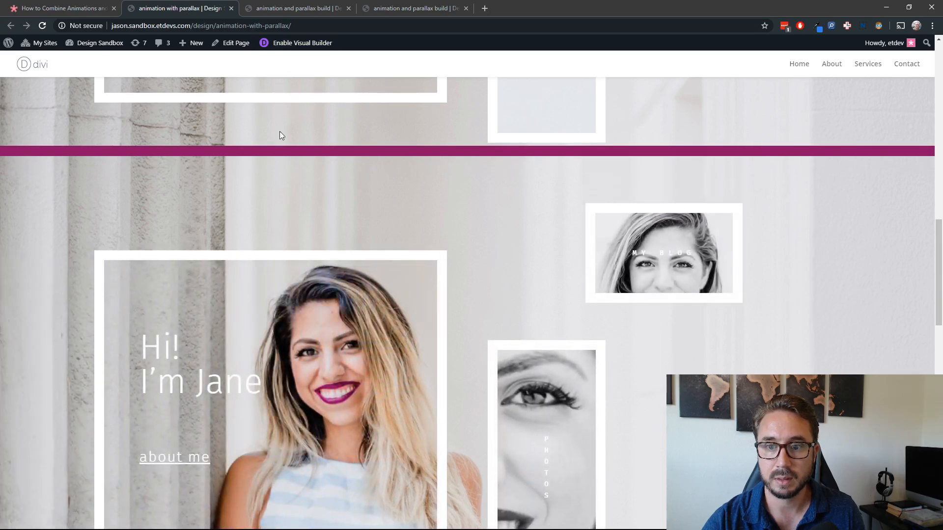
{"action": "scroll", "coordinate": [240, 201], "scroll_direction": "up", "scroll_amount": 4}
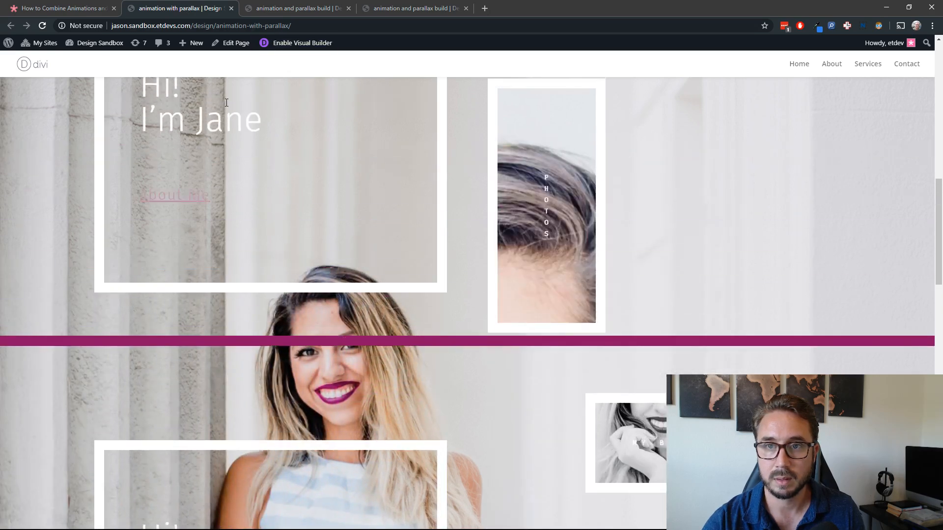
Step: Set the top margin of the content row on the build page to -900px so it overlaps the empty row
{"action": "left_click", "coordinate": [292, 10]}
{"action": "scroll", "coordinate": [297, 217], "scroll_direction": "down", "scroll_amount": 8}
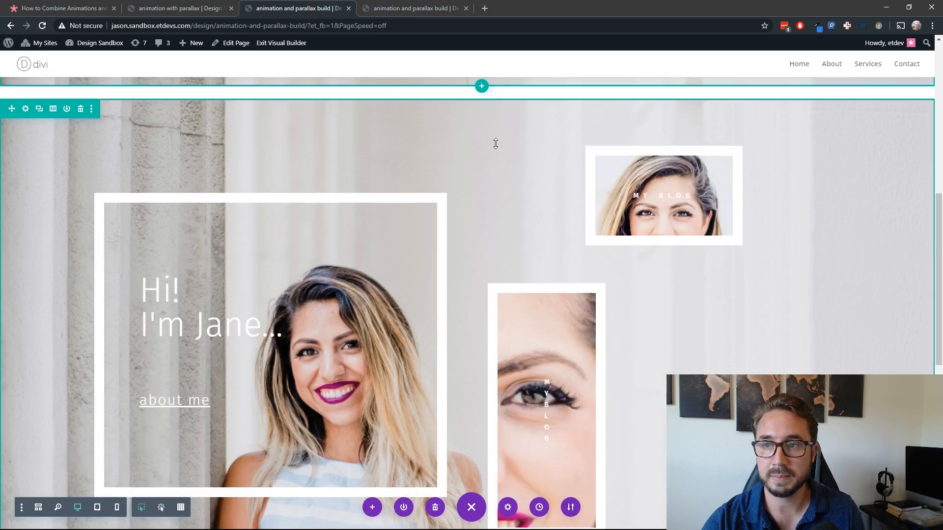
{"action": "left_click", "coordinate": [25, 109]}
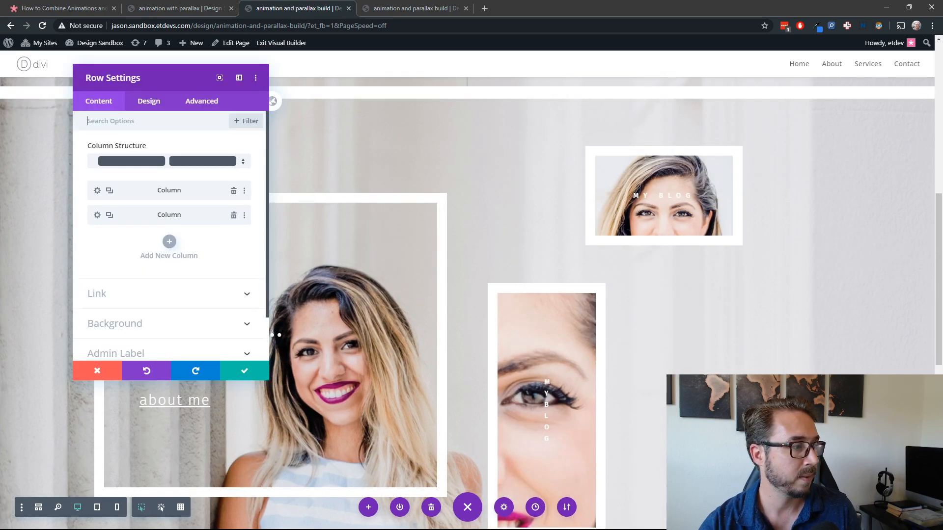
{"action": "left_click", "coordinate": [148, 101]}
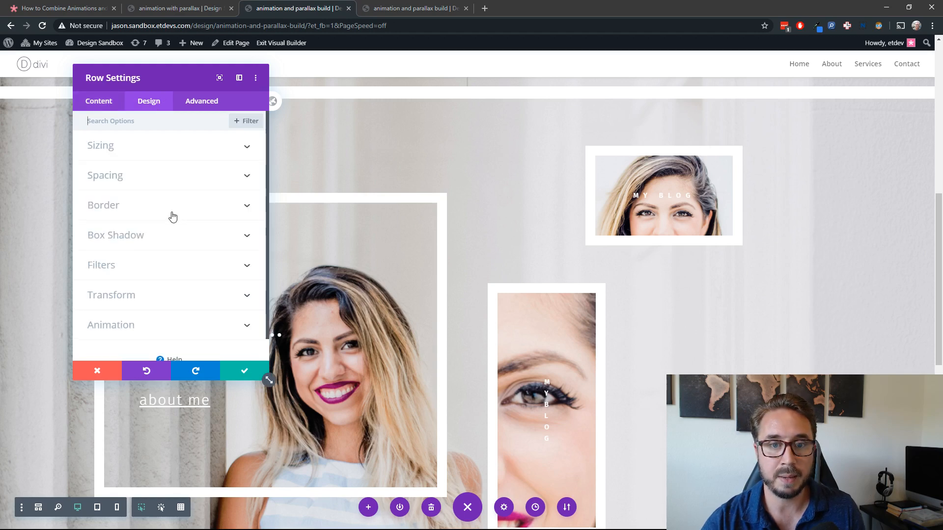
{"action": "left_click", "coordinate": [143, 182]}
{"action": "left_click", "coordinate": [102, 158]}
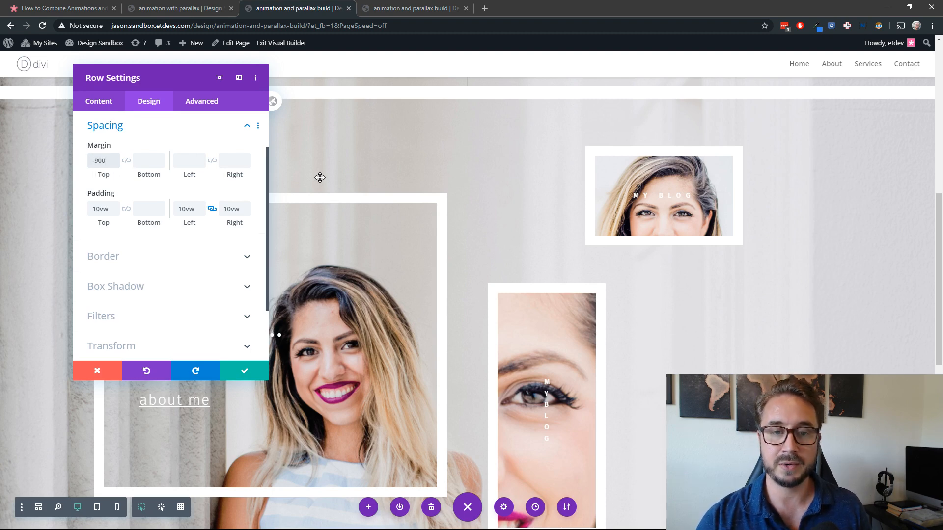
{"action": "scroll", "coordinate": [648, 260], "scroll_direction": "up", "scroll_amount": 5}
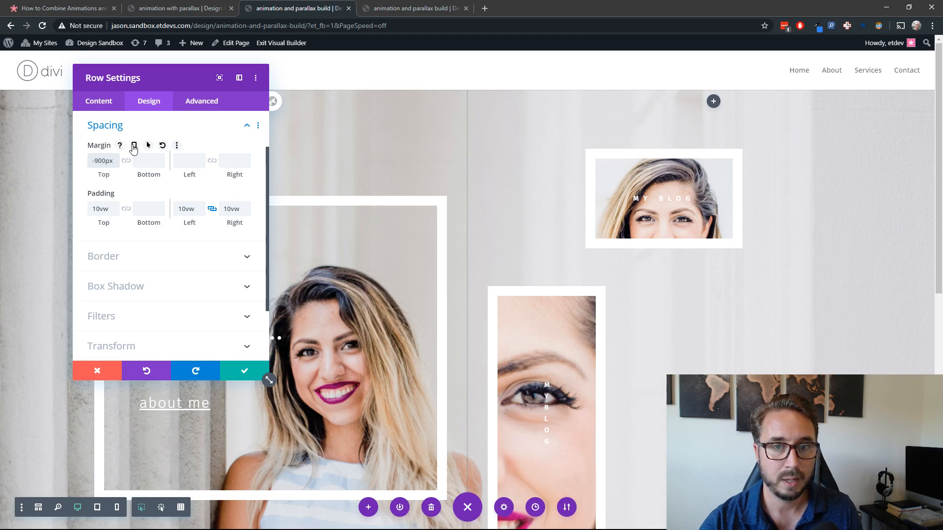
Step: Enable responsive values for the content row's margin and set the tablet top margin to -2000px
{"action": "left_click", "coordinate": [134, 145]}
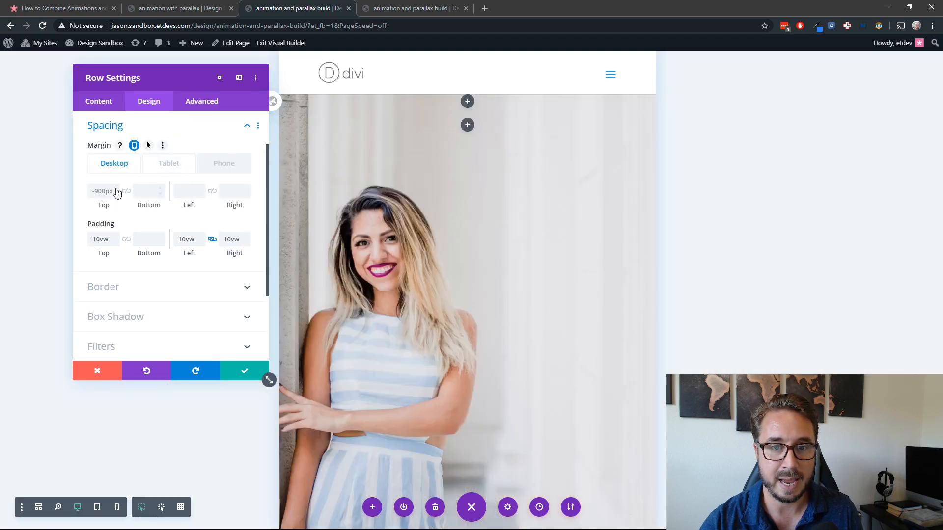
{"action": "left_click", "coordinate": [106, 190]}
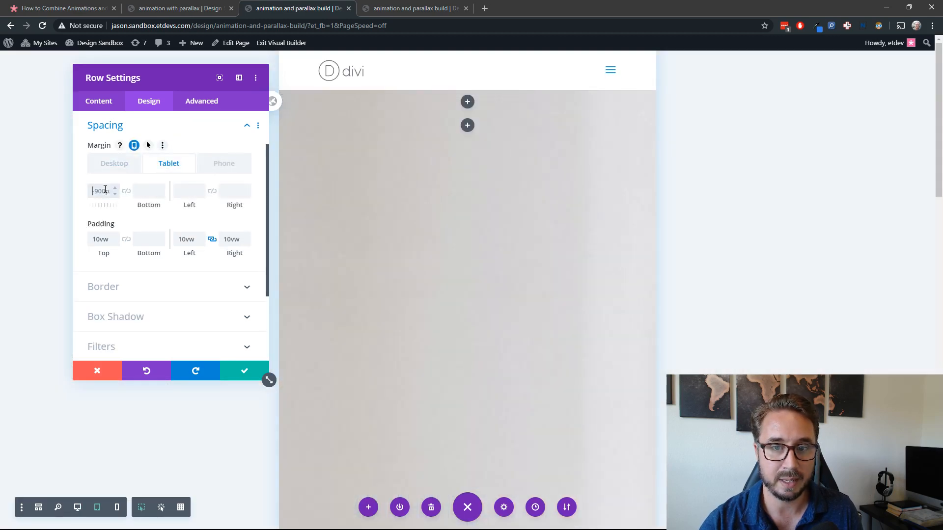
{"action": "type", "text": "-2000p"}
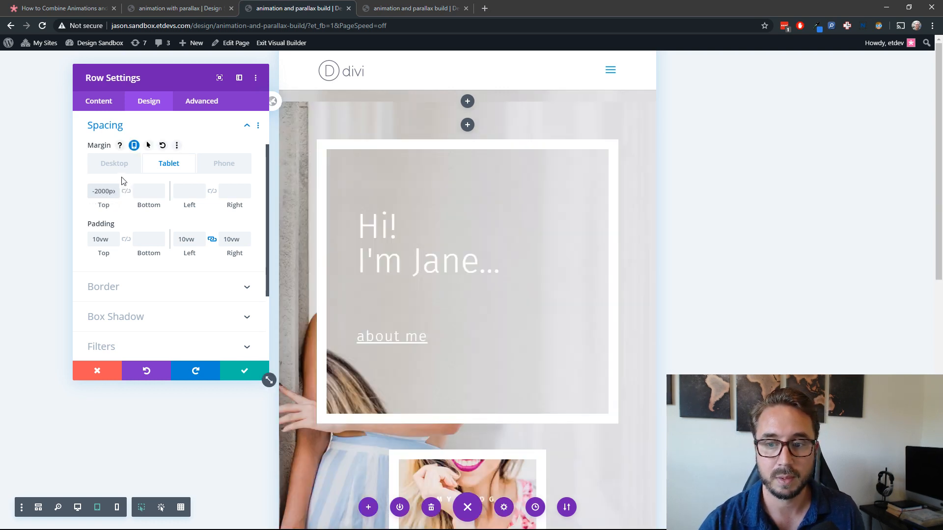
{"action": "left_click", "coordinate": [119, 168]}
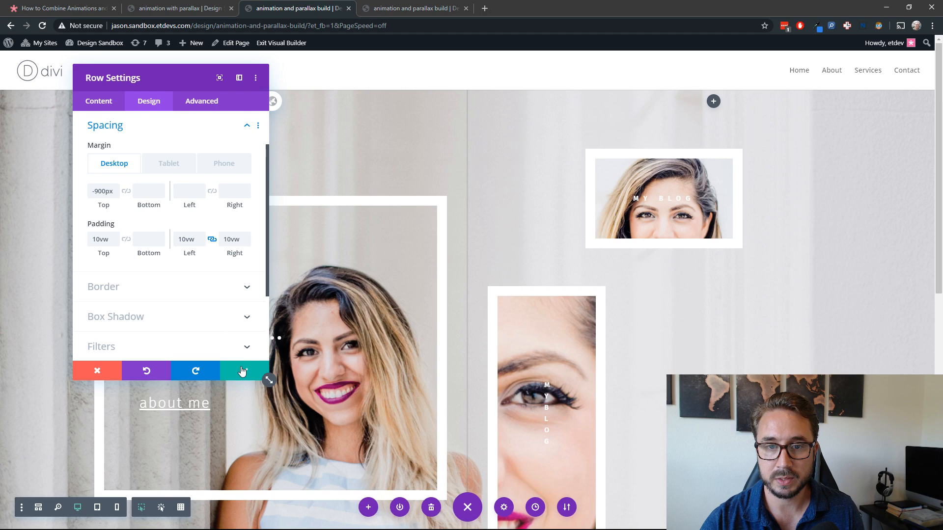
Step: Delete the content row's background image, turn off its parallax effect and save the row settings
{"action": "scroll", "coordinate": [143, 337], "scroll_direction": "down", "scroll_amount": 5}
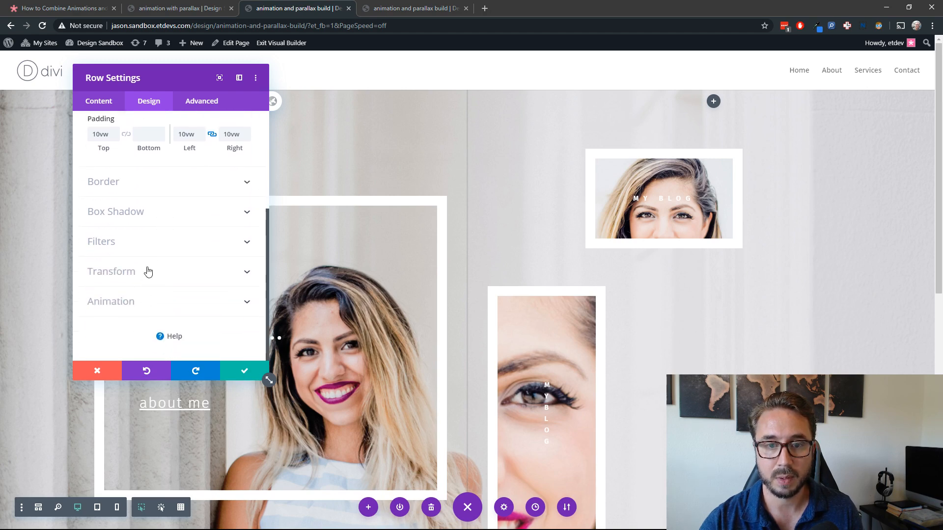
{"action": "scroll", "coordinate": [147, 274], "scroll_direction": "up", "scroll_amount": 6}
{"action": "left_click", "coordinate": [106, 103]}
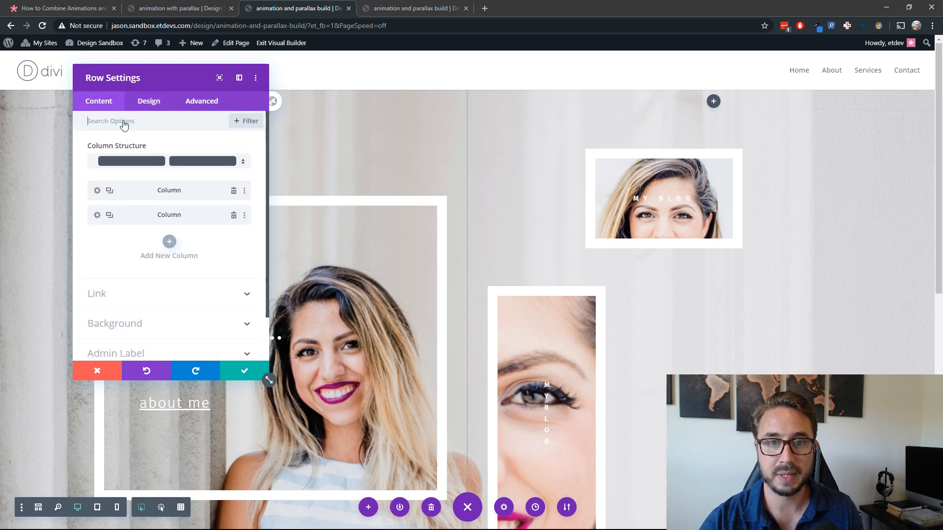
{"action": "left_click", "coordinate": [139, 325]}
{"action": "mouse_move", "coordinate": [226, 221]}
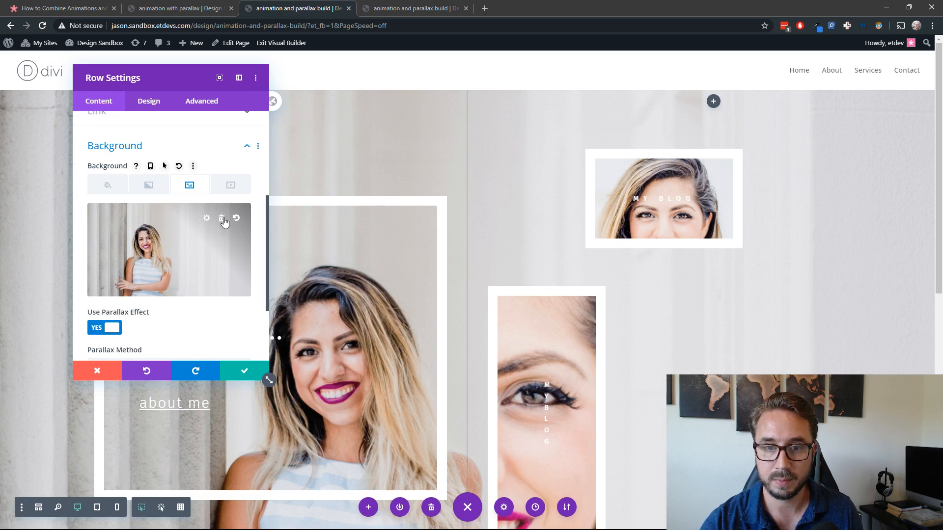
{"action": "left_click", "coordinate": [222, 218]}
{"action": "left_click", "coordinate": [112, 327]}
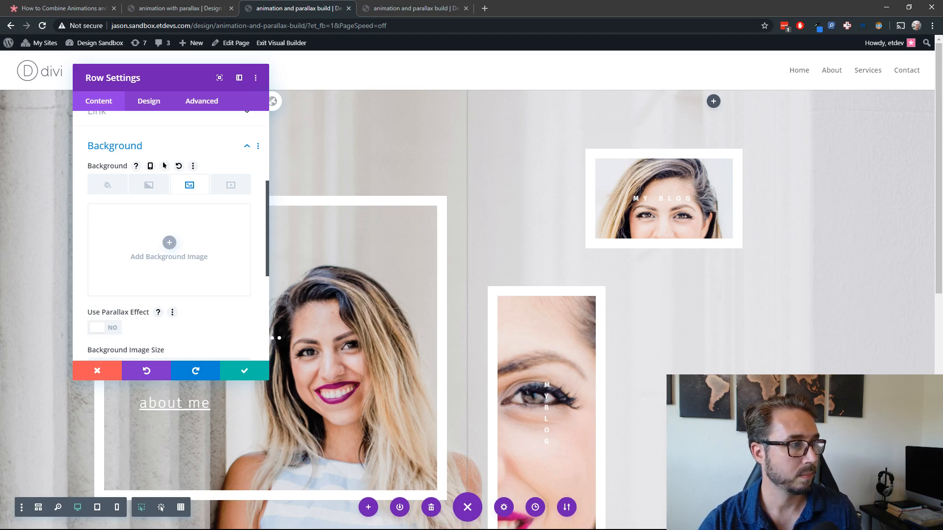
{"action": "left_click", "coordinate": [243, 372]}
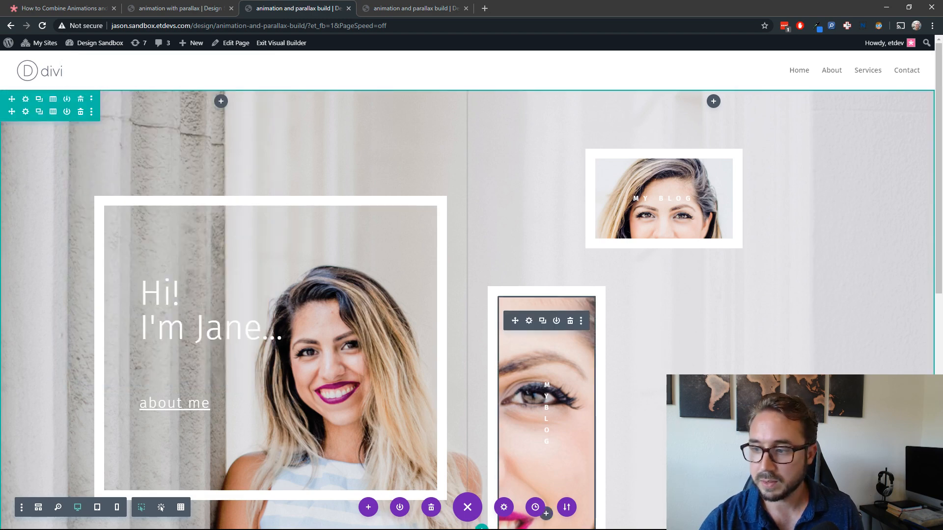
Step: Reload the live build page and watch the empty row's background slide in behind the framed text modules
{"action": "left_click", "coordinate": [393, 8]}
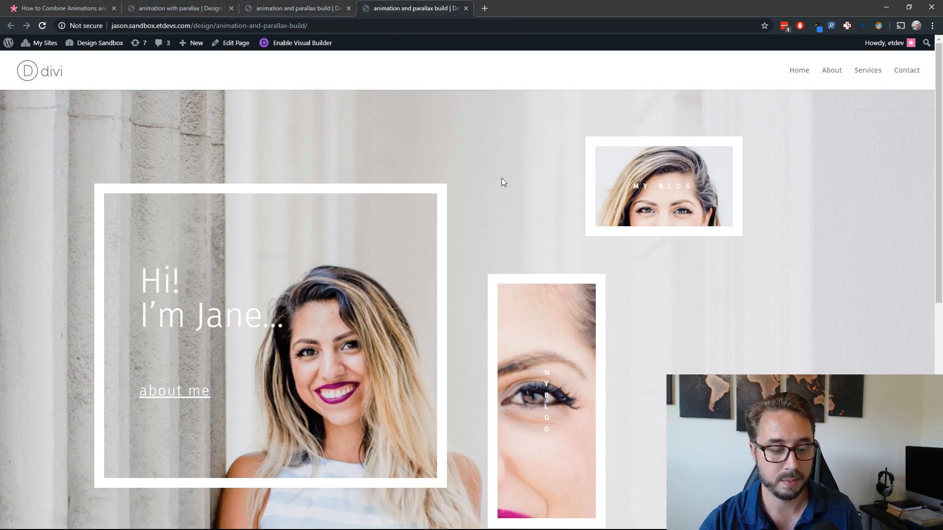
{"action": "key", "text": "F5"}
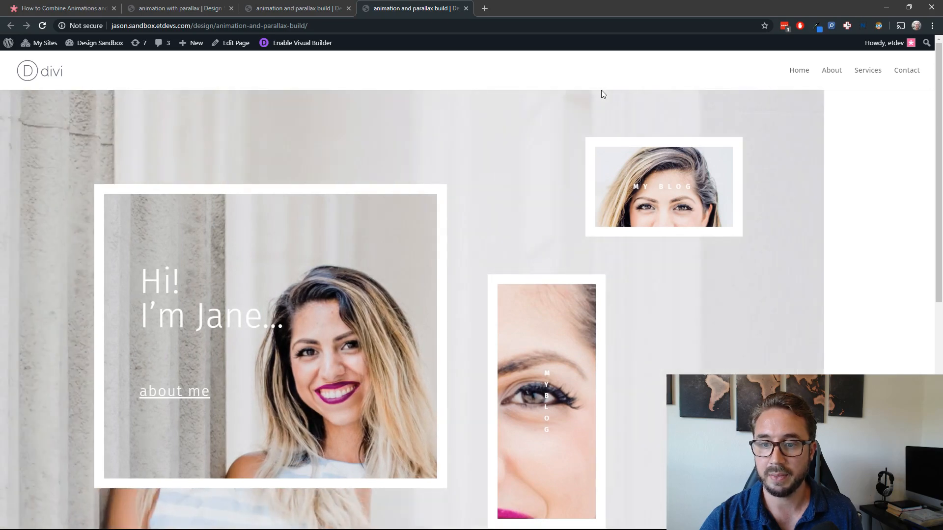
{"action": "scroll", "coordinate": [617, 204], "scroll_direction": "down", "scroll_amount": 5}
{"action": "scroll", "coordinate": [618, 203], "scroll_direction": "up", "scroll_amount": 5}
{"action": "left_click", "coordinate": [326, 9]}
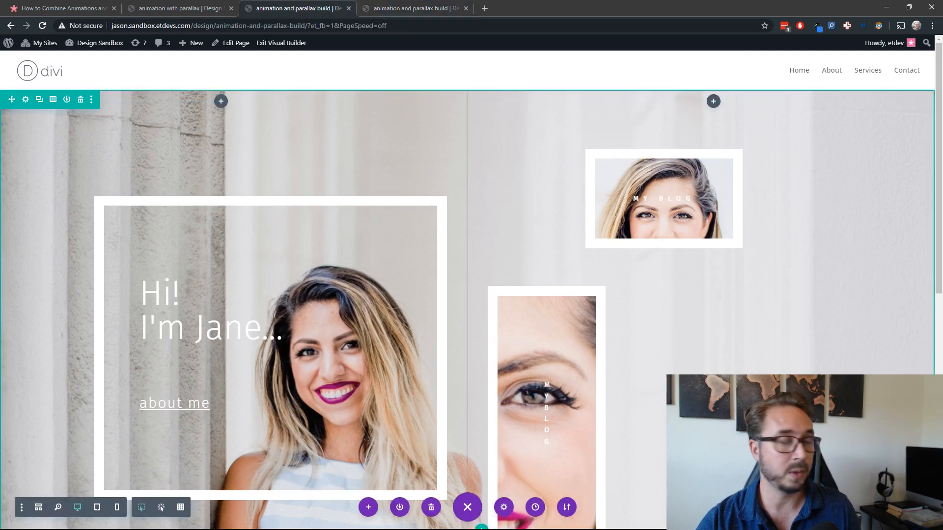
{"action": "left_click", "coordinate": [425, 9]}
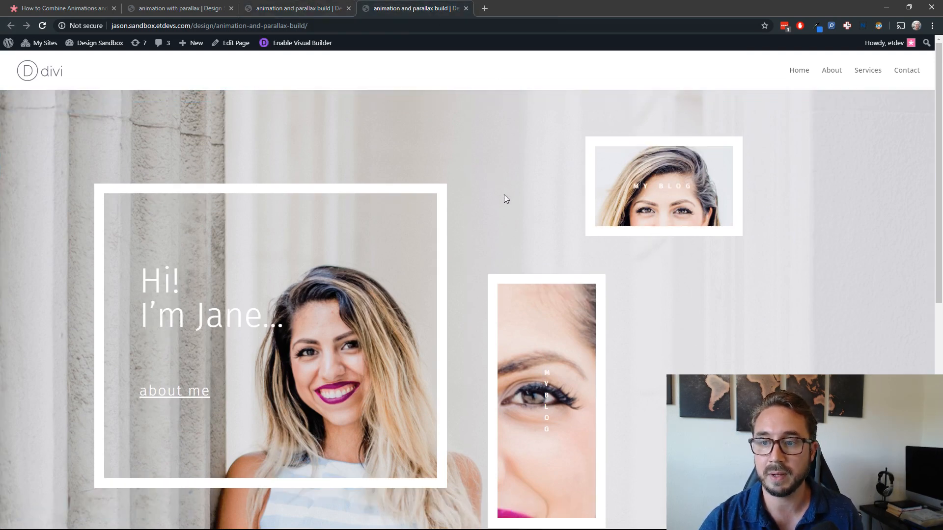
{"action": "key", "text": "F5"}
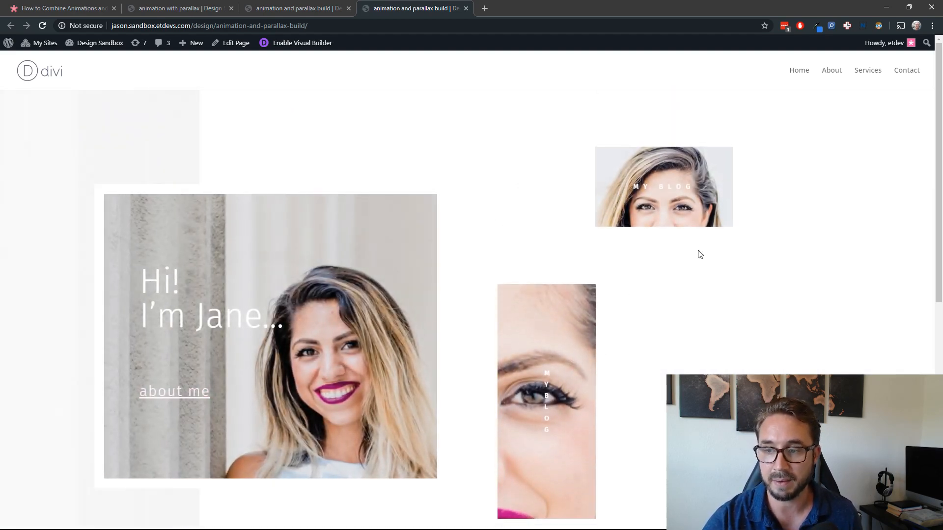
Step: Review the framed modules and backgrounds on the finished animation with parallax demo page
{"action": "left_click", "coordinate": [304, 9]}
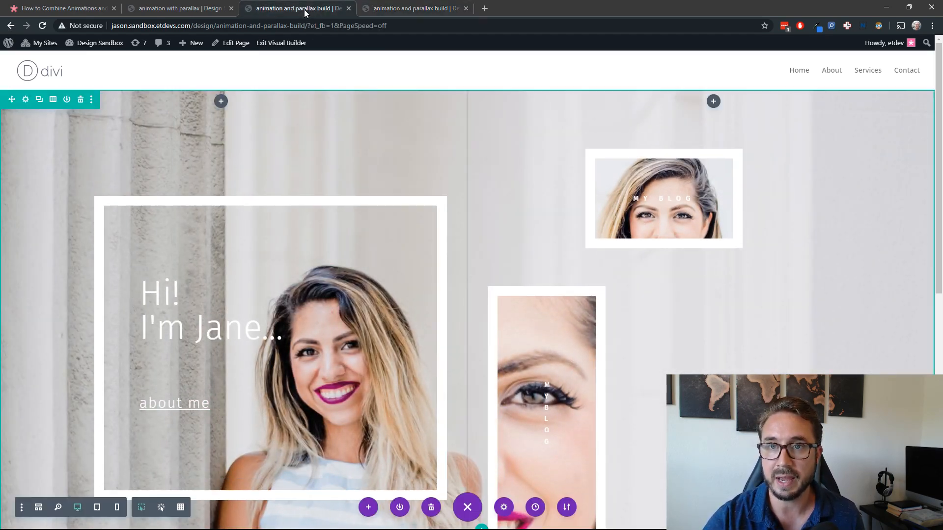
{"action": "left_click", "coordinate": [197, 10]}
{"action": "scroll", "coordinate": [384, 255], "scroll_direction": "up", "scroll_amount": 8}
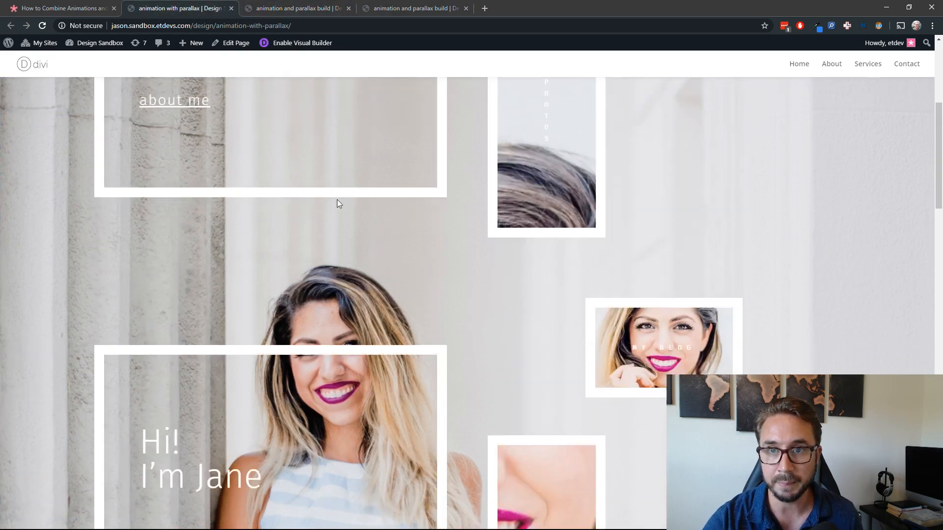
{"action": "left_click", "coordinate": [300, 9]}
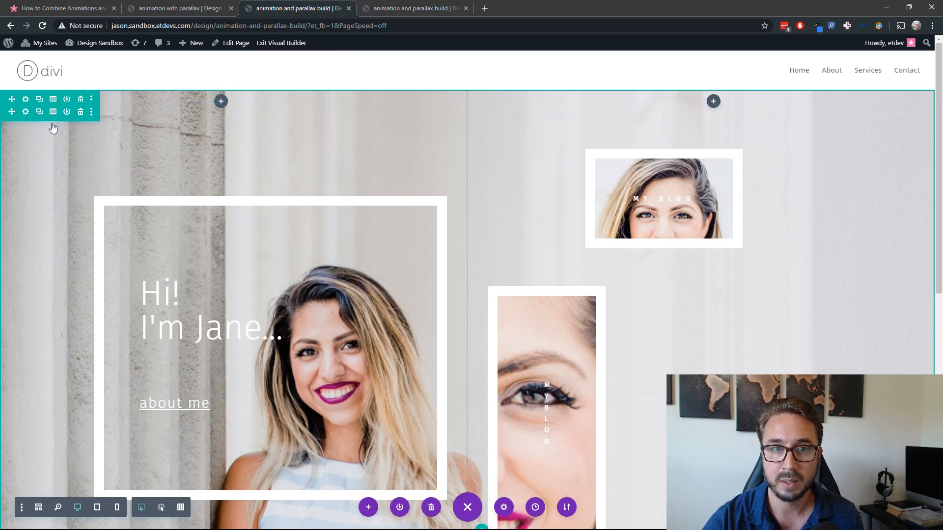
{"action": "left_click", "coordinate": [25, 111]}
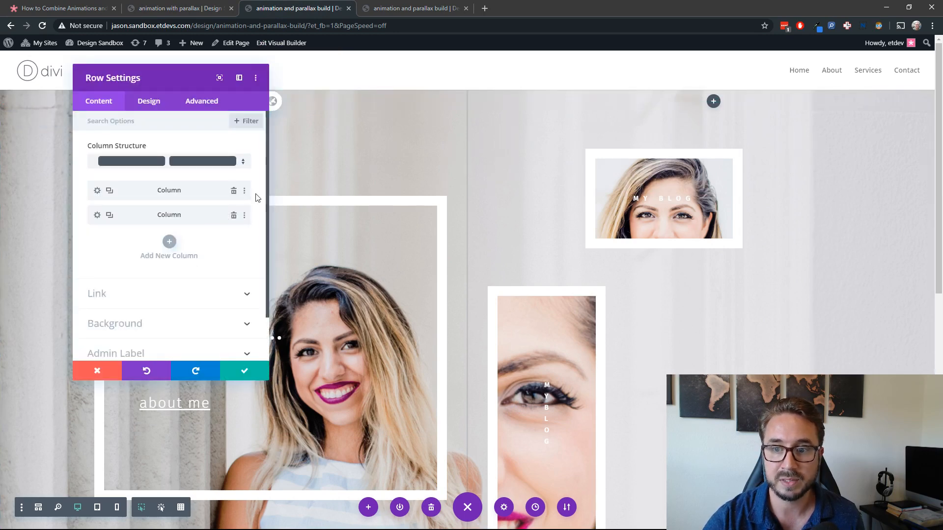
{"action": "left_click", "coordinate": [120, 327]}
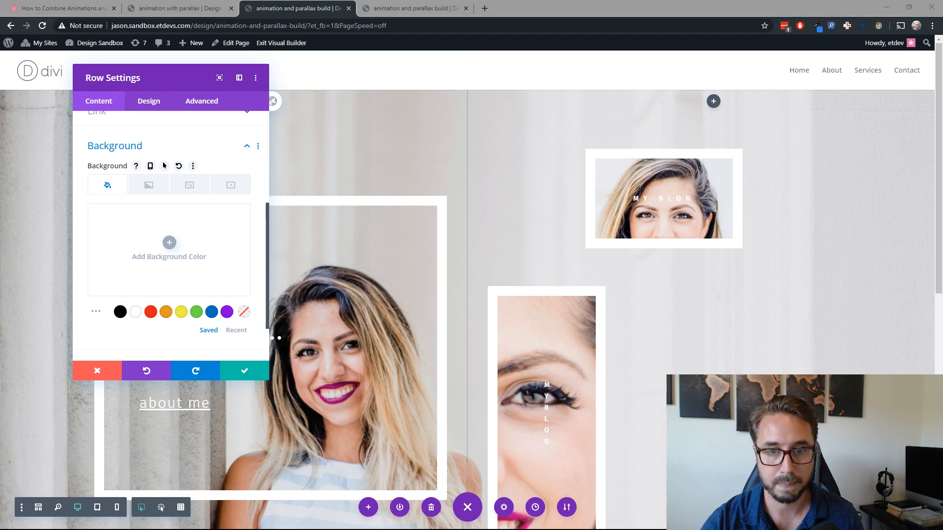
{"action": "left_click", "coordinate": [169, 243]}
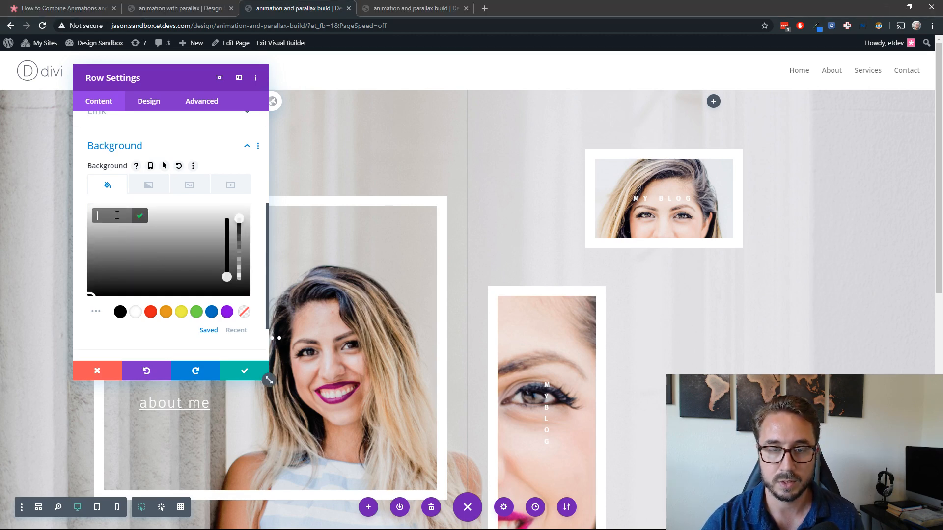
{"action": "type", "text": "#881e67"}
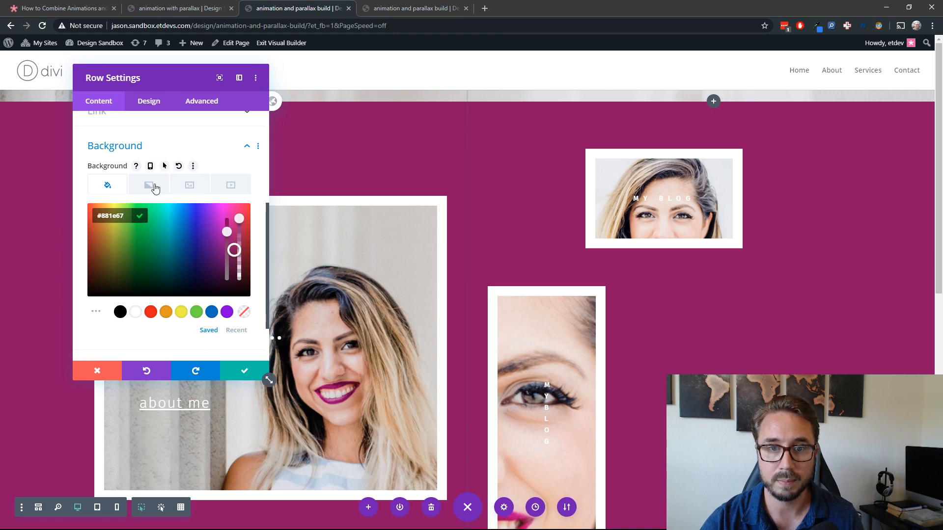
{"action": "left_click", "coordinate": [179, 165]}
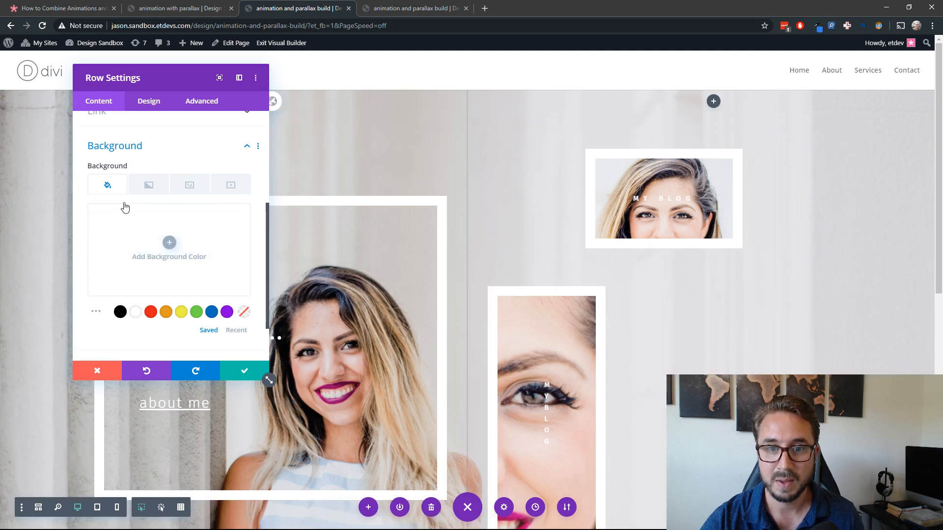
{"action": "left_click", "coordinate": [243, 377]}
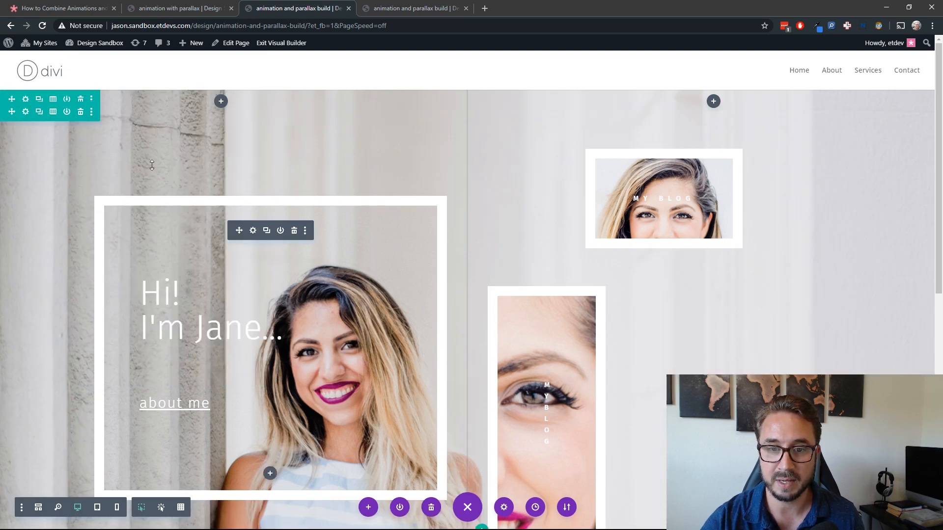
Step: Give the section a #881e67 background color from the wireframe view, save it and return to the desktop view
{"action": "left_click", "coordinate": [39, 507]}
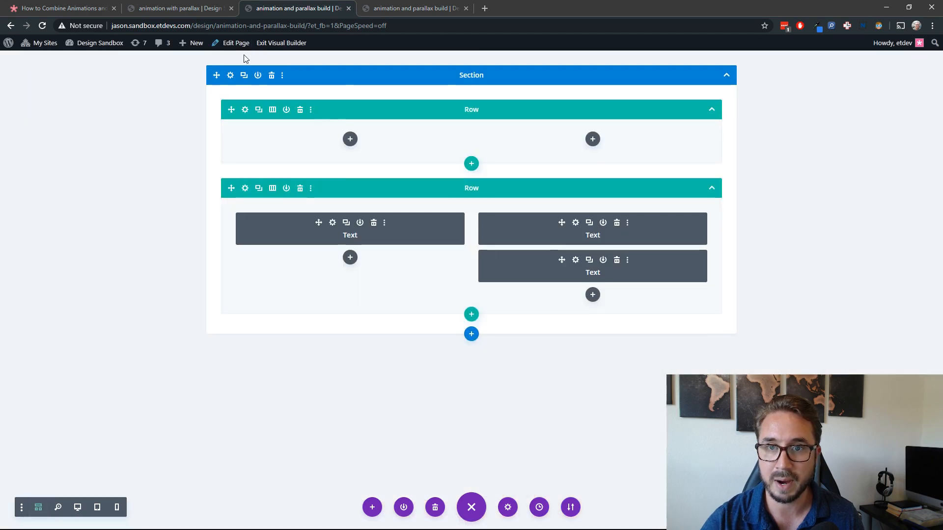
{"action": "left_click", "coordinate": [230, 75]}
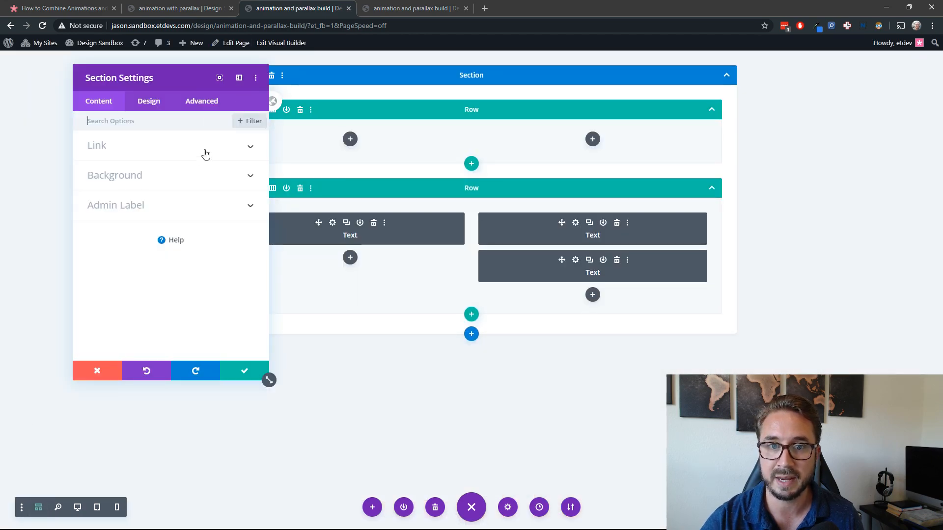
{"action": "left_click", "coordinate": [162, 175]}
{"action": "left_click", "coordinate": [168, 220]}
{"action": "left_click", "coordinate": [120, 196]}
{"action": "type", "text": "#881e67"}
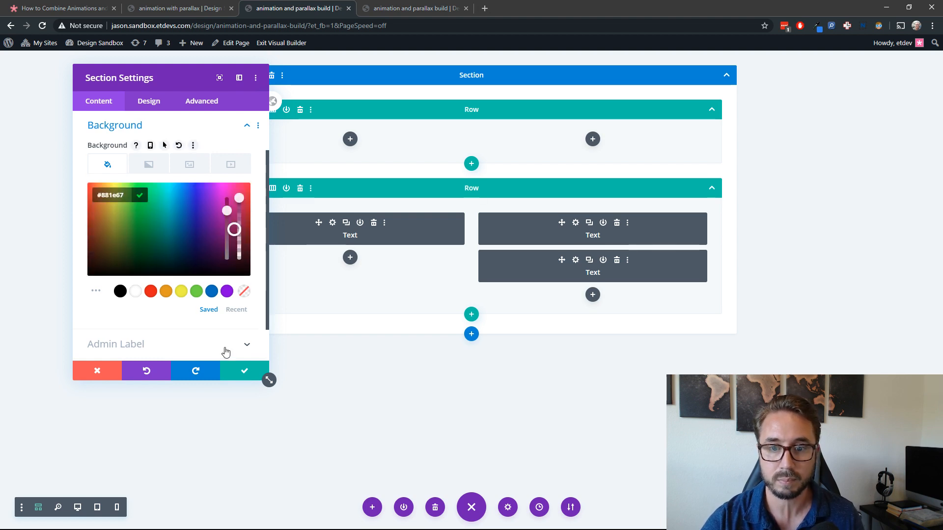
{"action": "left_click", "coordinate": [243, 371]}
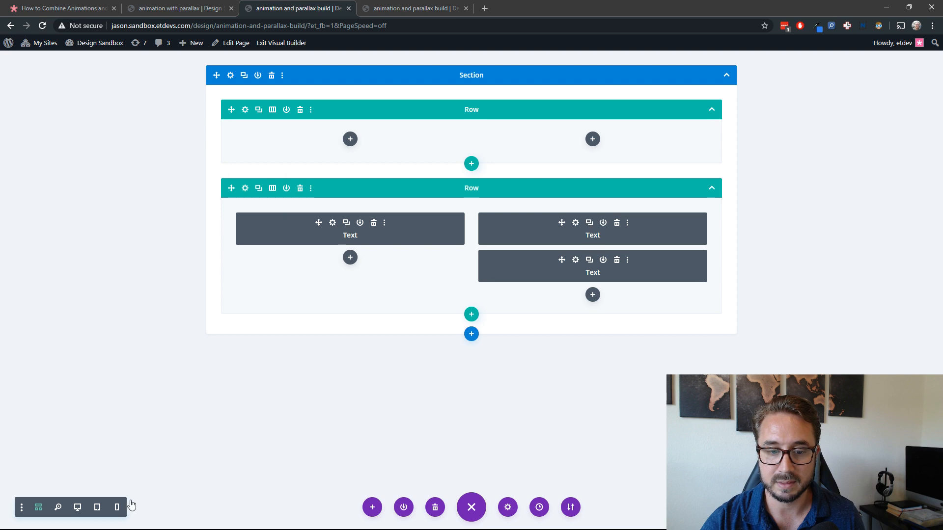
{"action": "left_click", "coordinate": [77, 509]}
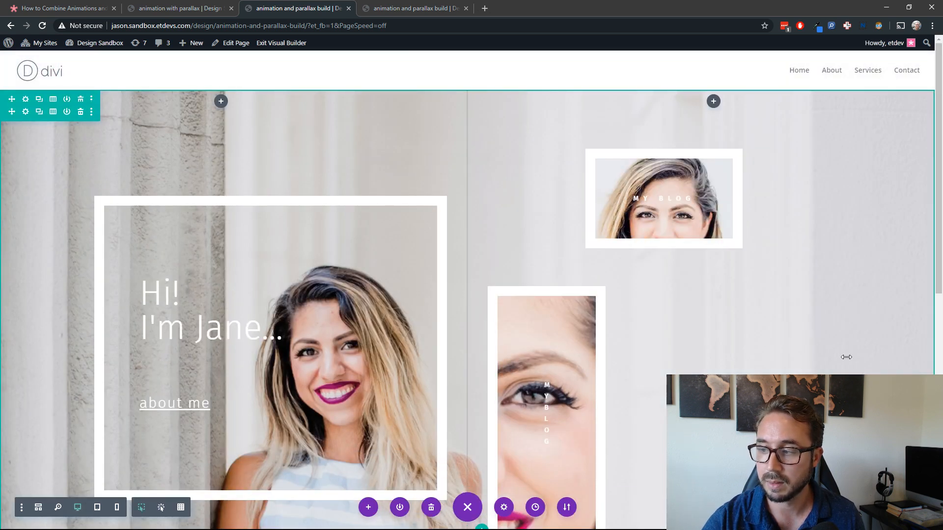
Step: Reload the live build page, scroll through it and compare it with the finished animation with parallax demo page
{"action": "left_click", "coordinate": [400, 12]}
{"action": "key", "text": "F5"}
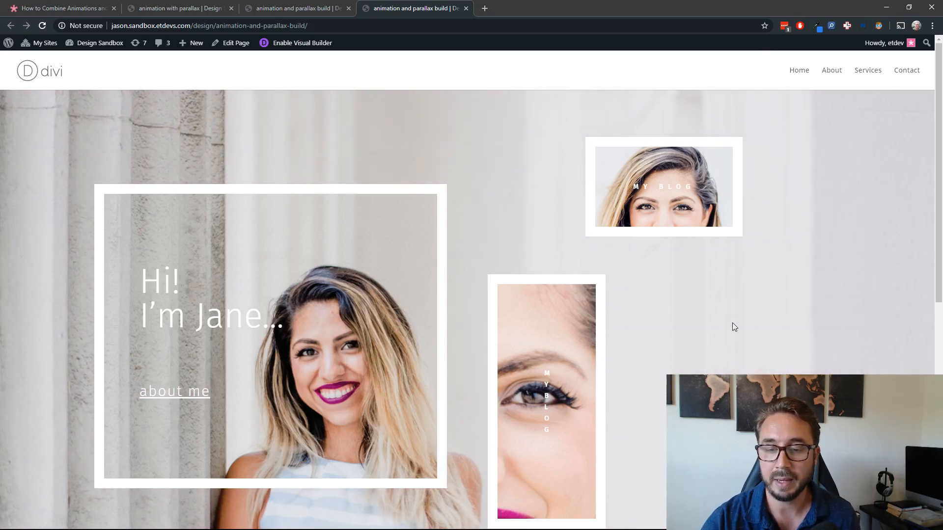
{"action": "scroll", "coordinate": [730, 328], "scroll_direction": "down", "scroll_amount": 2}
{"action": "scroll", "coordinate": [731, 325], "scroll_direction": "down", "scroll_amount": 1}
{"action": "scroll", "coordinate": [732, 324], "scroll_direction": "up", "scroll_amount": 3}
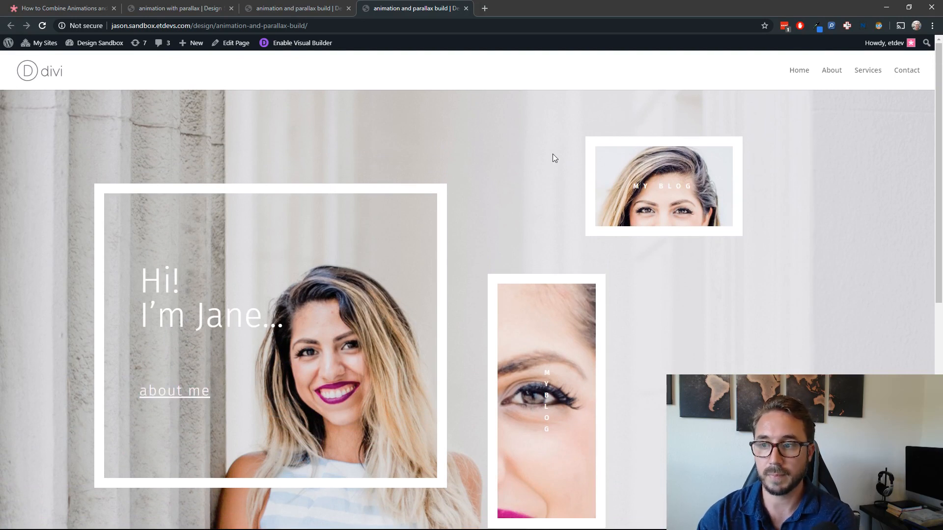
{"action": "left_click", "coordinate": [322, 5]}
{"action": "left_click", "coordinate": [198, 10]}
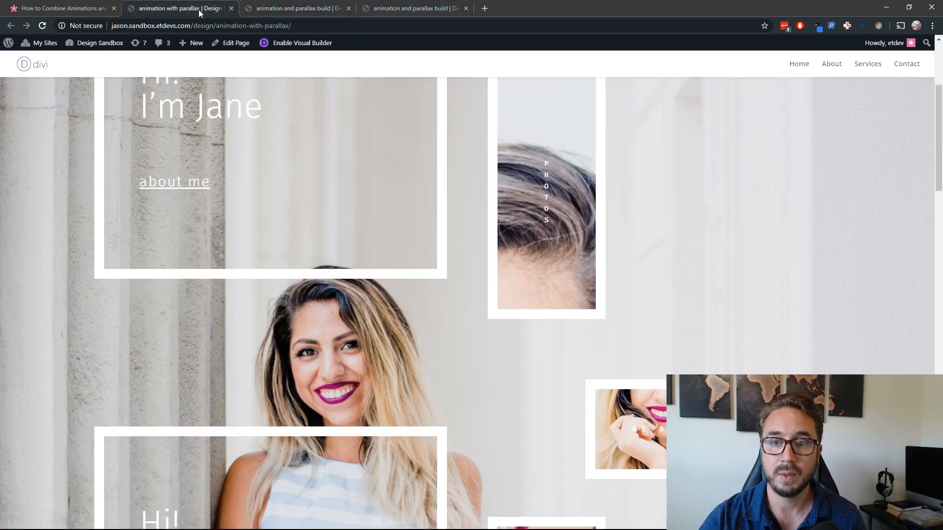
{"action": "scroll", "coordinate": [285, 217], "scroll_direction": "up", "scroll_amount": 5}
Step: Preview the Slide animation on the content row holding the text modules, and set its animation style to Zoom
{"action": "left_click", "coordinate": [295, 7]}
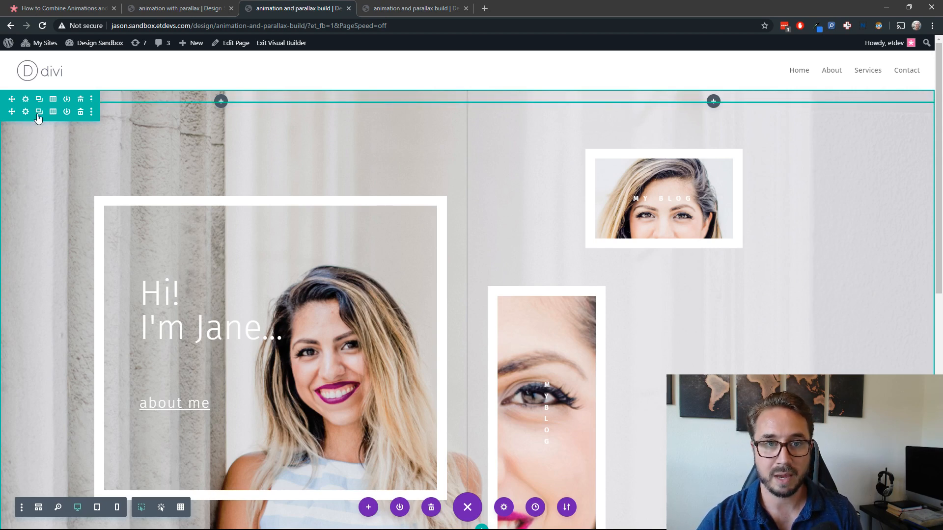
{"action": "left_click", "coordinate": [22, 116]}
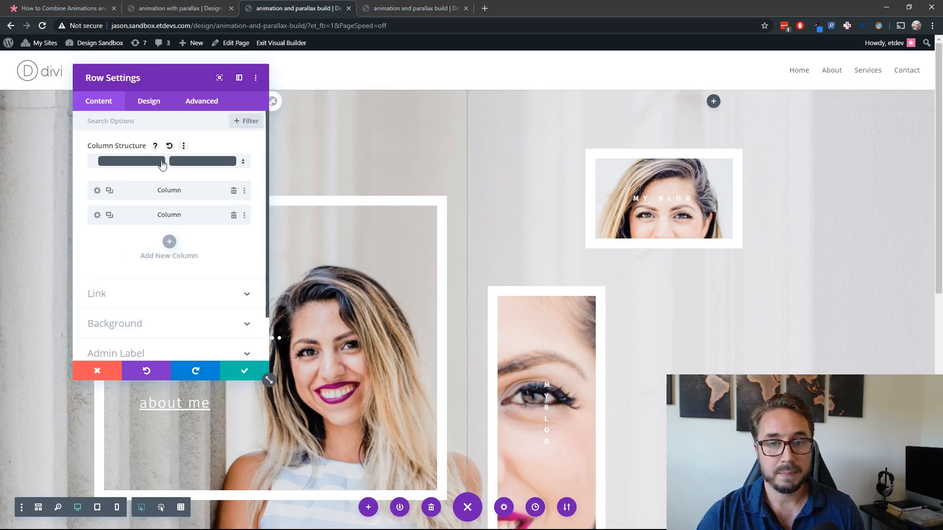
{"action": "left_click", "coordinate": [150, 103]}
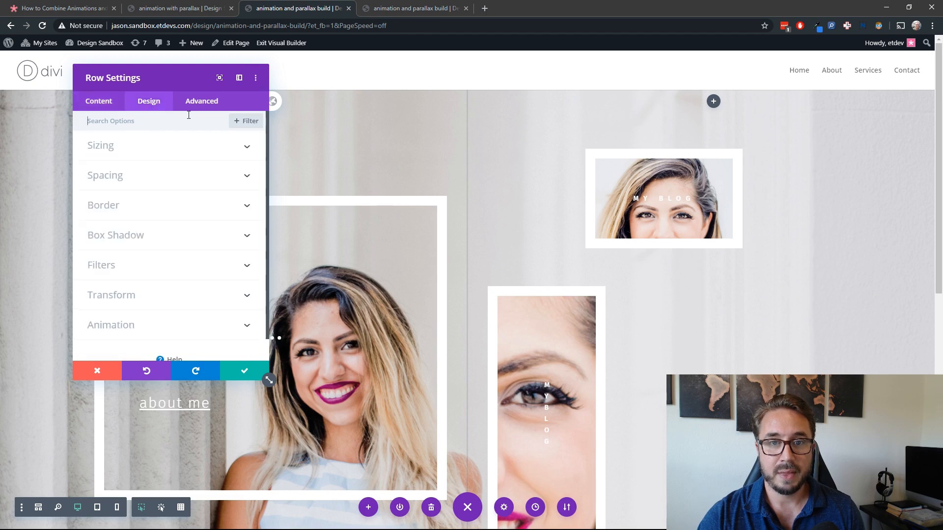
{"action": "left_click", "coordinate": [169, 329]}
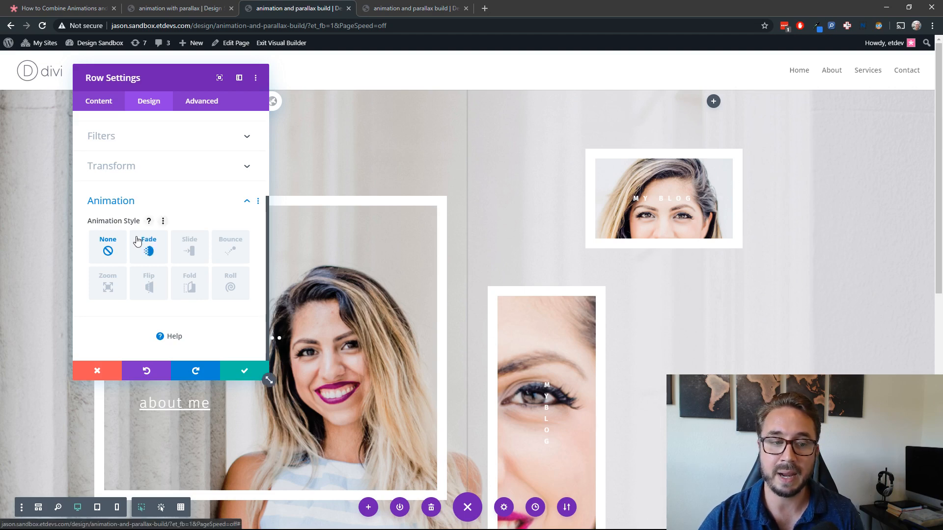
{"action": "left_click", "coordinate": [195, 251]}
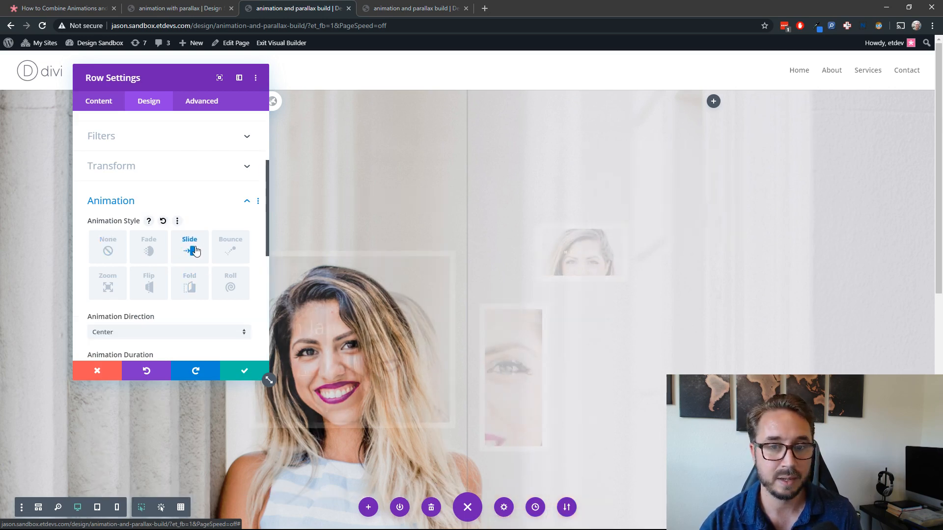
{"action": "left_click", "coordinate": [116, 284]}
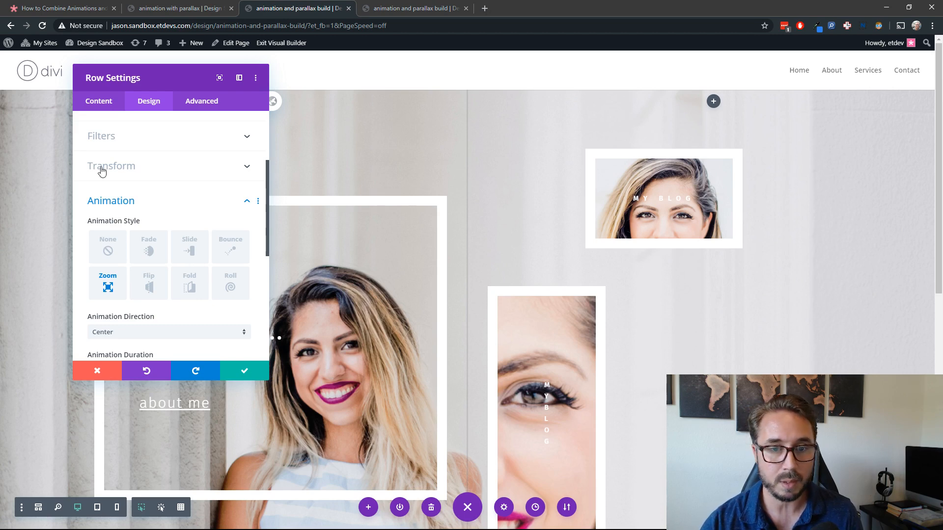
{"action": "scroll", "coordinate": [181, 218], "scroll_direction": "down", "scroll_amount": 5}
{"action": "scroll", "coordinate": [174, 213], "scroll_direction": "up", "scroll_amount": 6}
Step: Set the content row's filter blend mode to Luminosity and save the row settings
{"action": "left_click", "coordinate": [139, 199]}
{"action": "scroll", "coordinate": [178, 273], "scroll_direction": "down", "scroll_amount": 5}
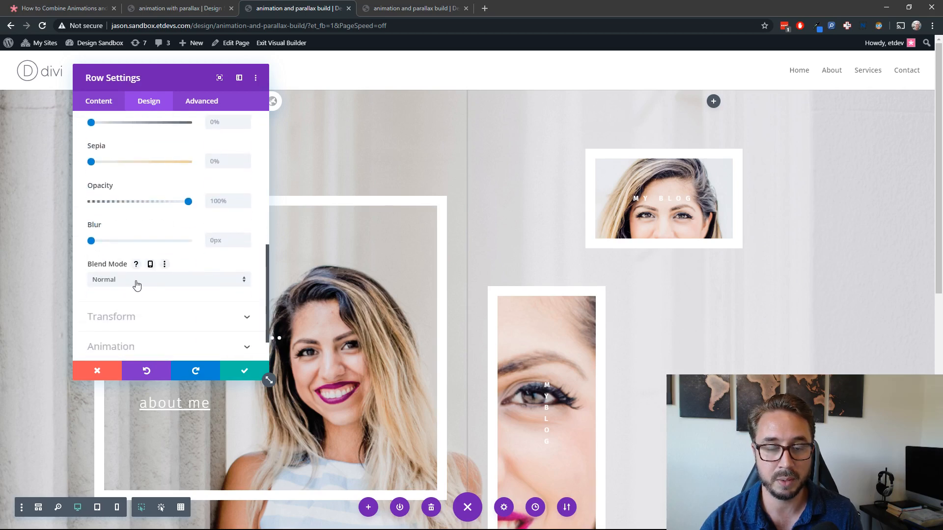
{"action": "left_click", "coordinate": [137, 284]}
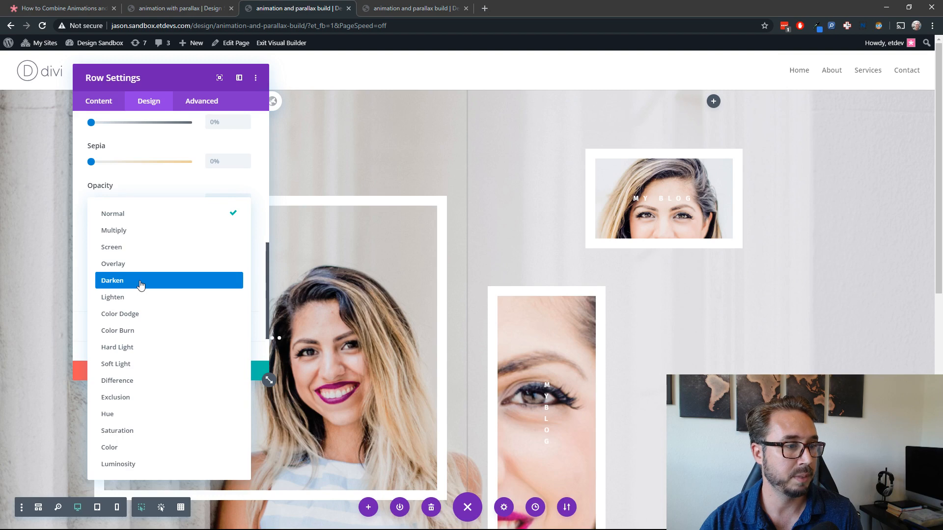
{"action": "left_click", "coordinate": [152, 464]}
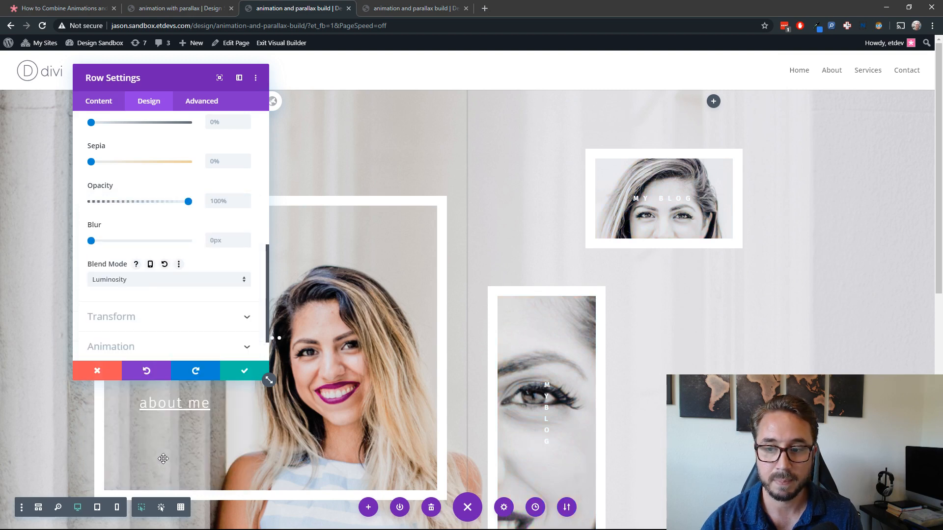
{"action": "left_click", "coordinate": [162, 284]}
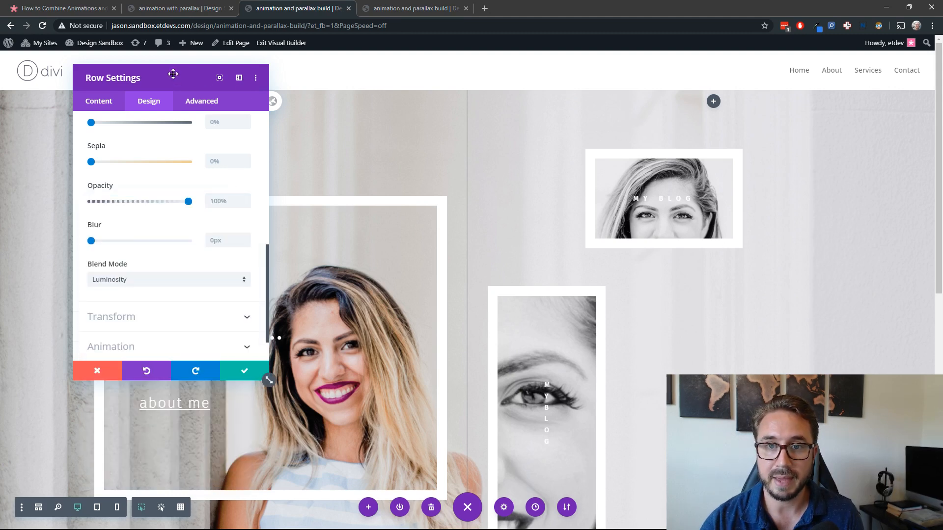
{"action": "left_click", "coordinate": [244, 370]}
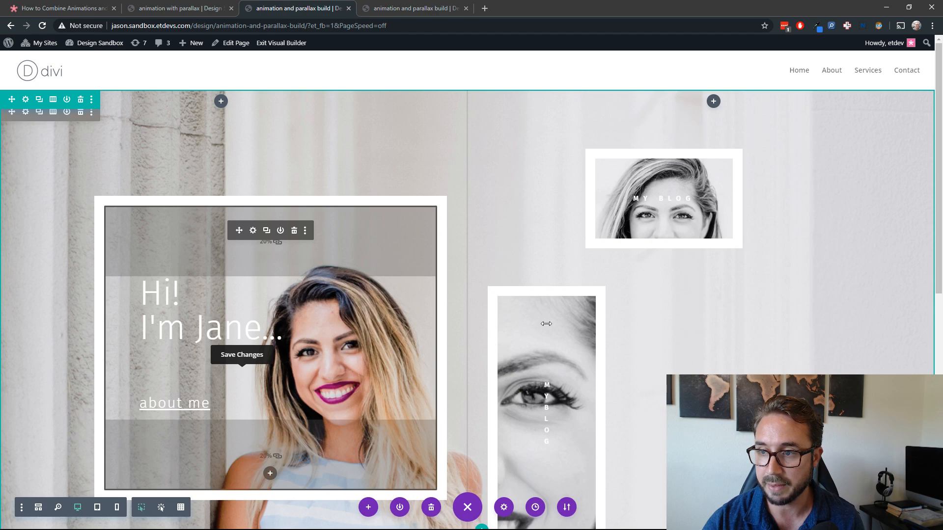
Step: Reload the live build page and check the row animations and the luminosity blend over the framed modules
{"action": "scroll", "coordinate": [688, 303], "scroll_direction": "down", "scroll_amount": 3}
{"action": "scroll", "coordinate": [687, 304], "scroll_direction": "up", "scroll_amount": 3}
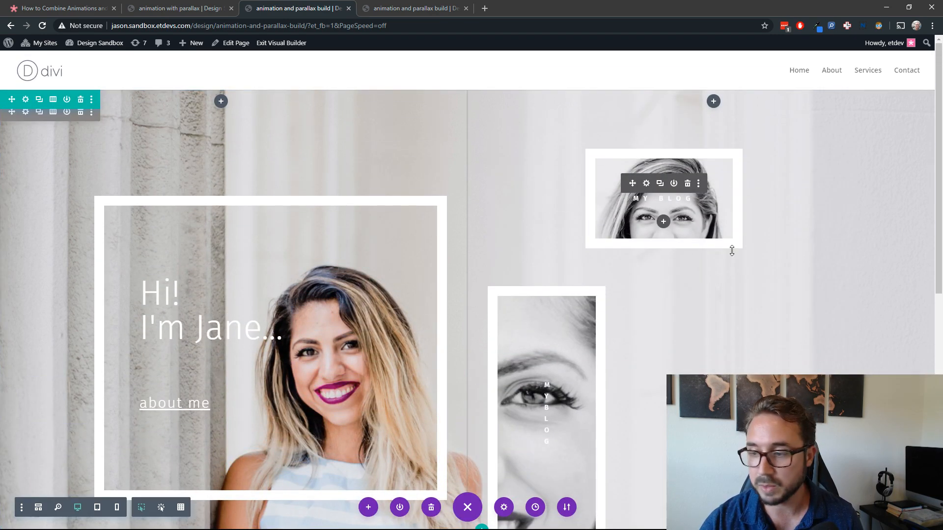
{"action": "left_click", "coordinate": [404, 14]}
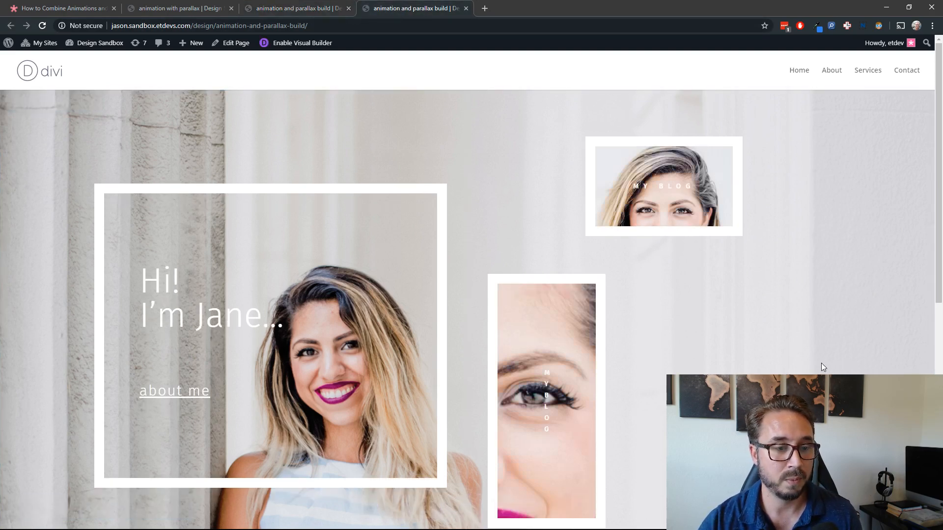
{"action": "key", "text": "F5"}
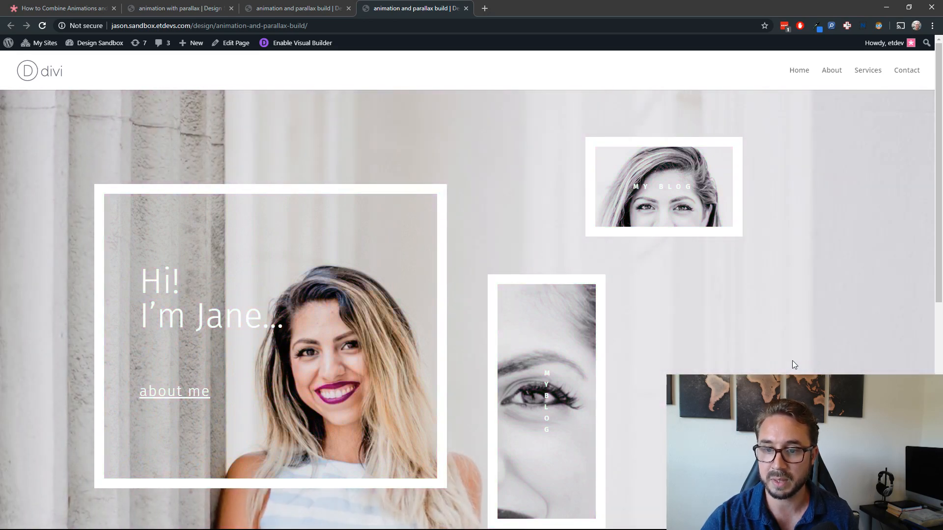
{"action": "scroll", "coordinate": [791, 364], "scroll_direction": "down", "scroll_amount": 3}
{"action": "scroll", "coordinate": [790, 363], "scroll_direction": "up", "scroll_amount": 3}
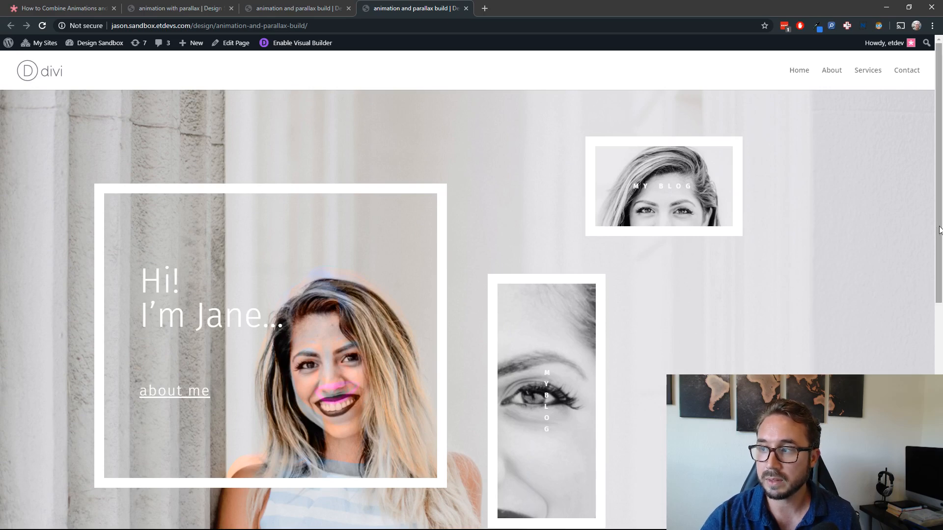
Step: Inspect the live page in responsive device mode at 853 px wide, reload it and scroll through the tablet layout
{"action": "right_click", "coordinate": [423, 89]}
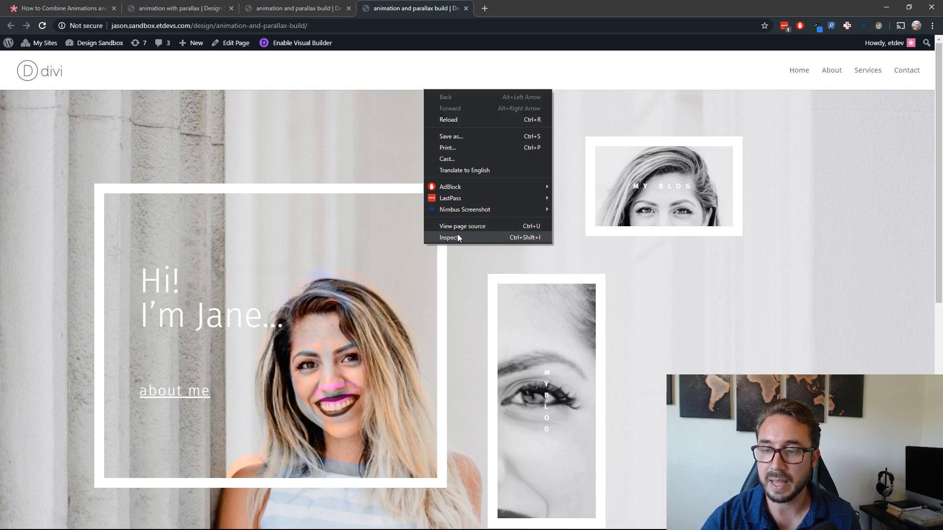
{"action": "left_click", "coordinate": [457, 237]}
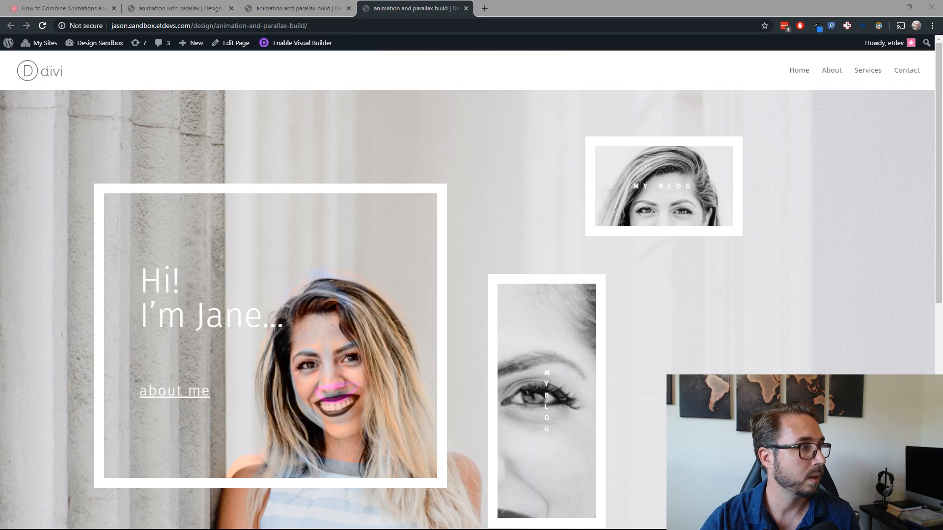
{"action": "key", "text": "ctrl+shift+m"}
{"action": "left_click_drag", "start_coordinate": [898, 204], "coordinate": [636, 207]}
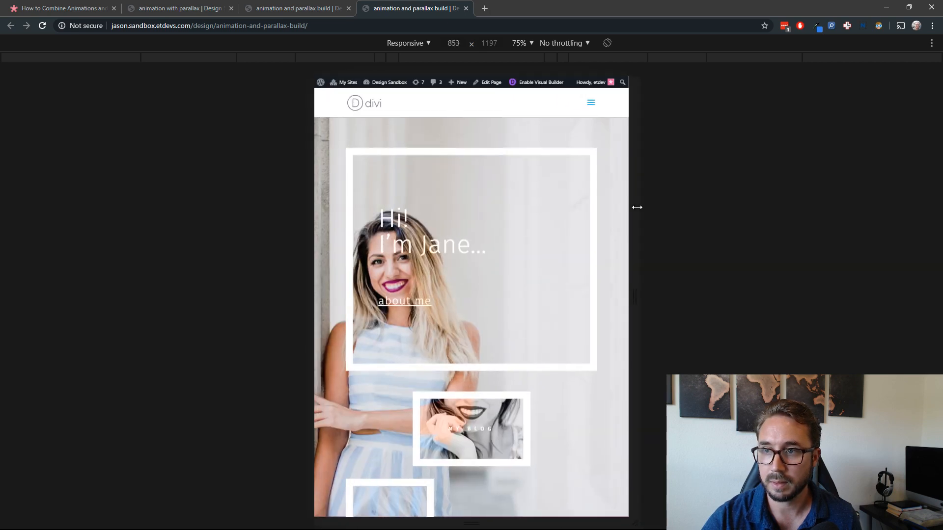
{"action": "left_click", "coordinate": [43, 26]}
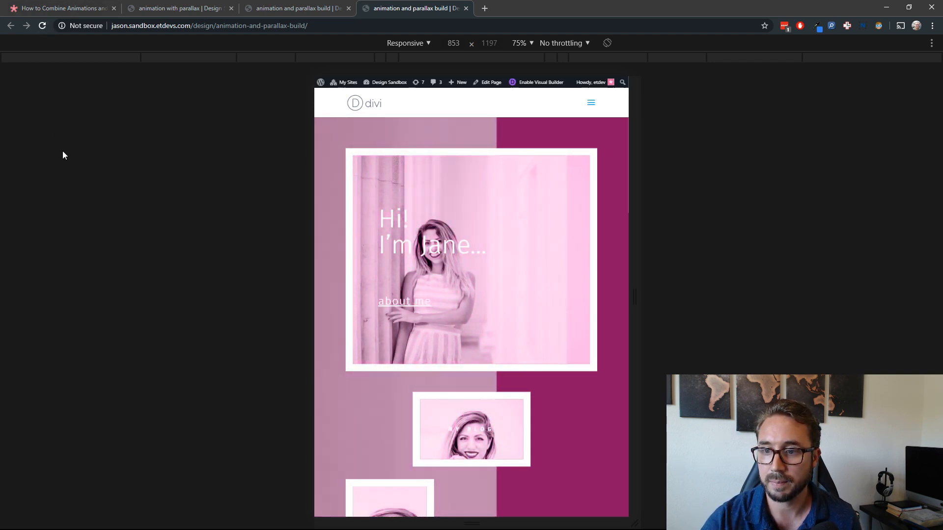
{"action": "scroll", "coordinate": [356, 217], "scroll_direction": "down", "scroll_amount": 3}
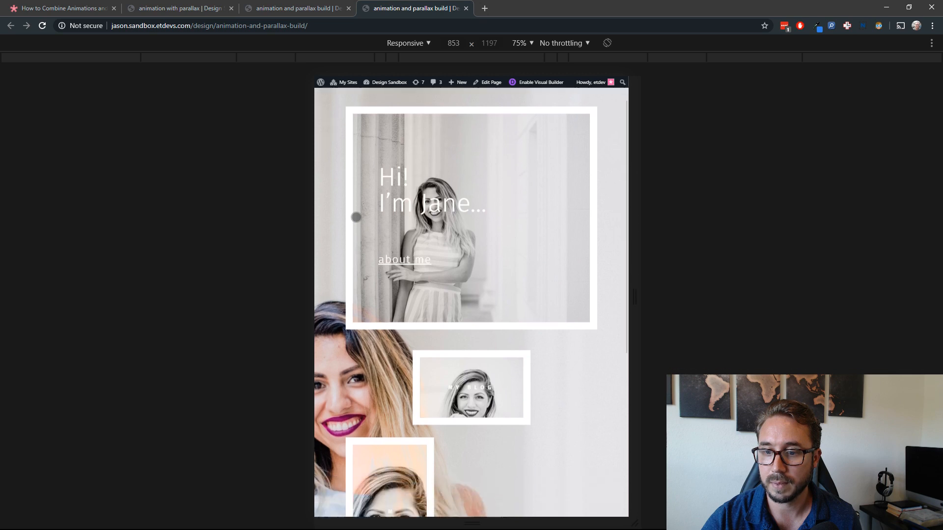
Step: Check the parallax movement in the tablet preview of the live page and compare it with the page in the Visual Builder
{"action": "scroll", "coordinate": [356, 217], "scroll_direction": "down", "scroll_amount": 3}
{"action": "scroll", "coordinate": [351, 217], "scroll_direction": "up", "scroll_amount": 6}
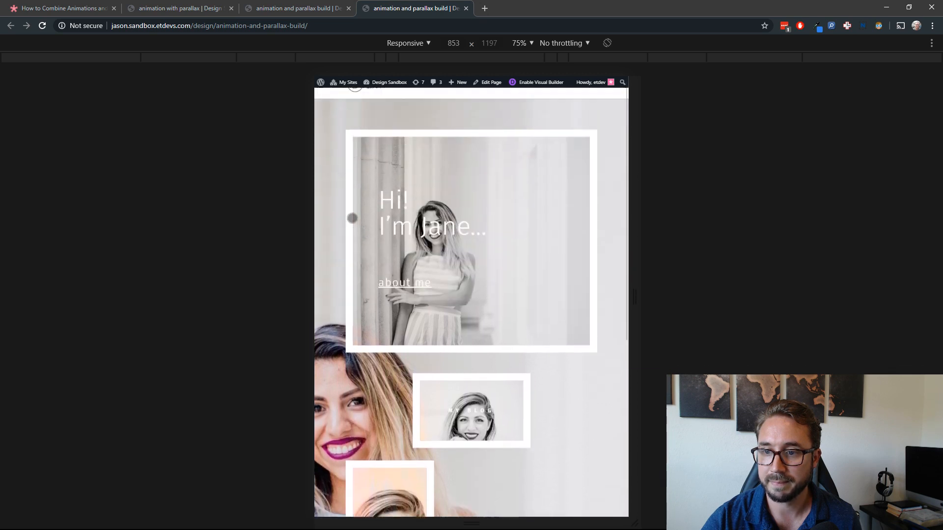
{"action": "left_click", "coordinate": [319, 8]}
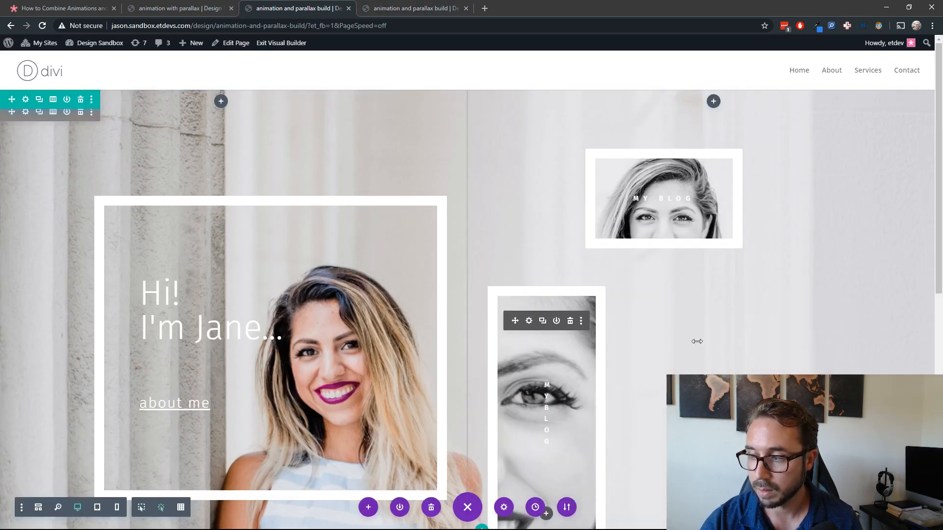
{"action": "left_click", "coordinate": [398, 12]}
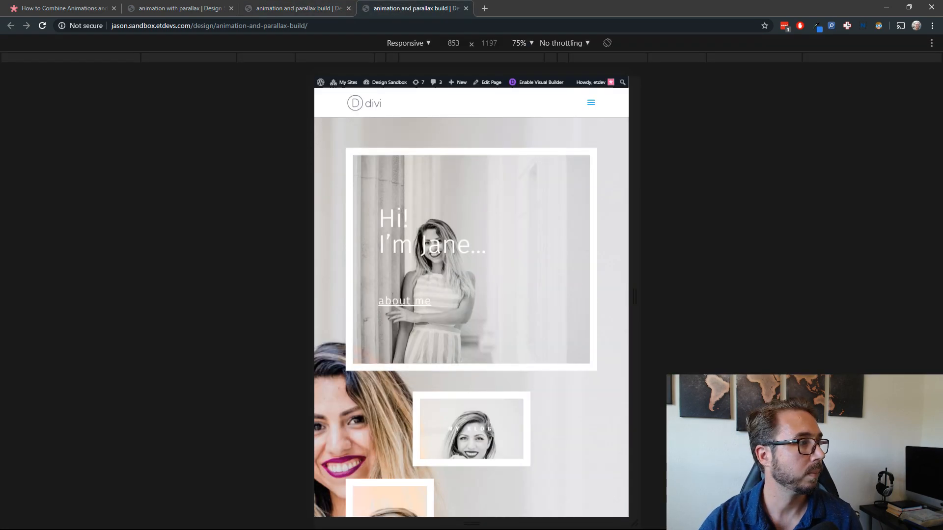
Step: Return the live page from responsive device mode to desktop view, reload it and check the animation and parallax while scrolling
{"action": "key", "text": "ctrl+shift+m"}
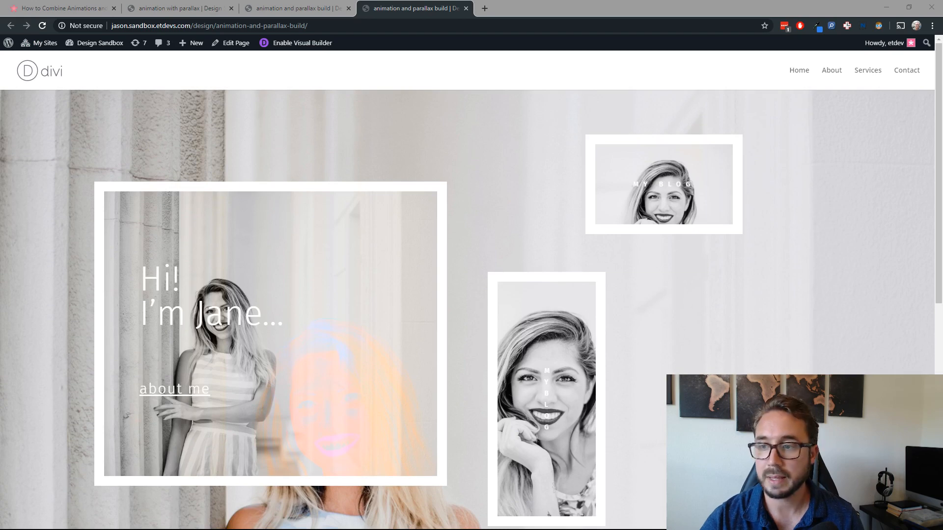
{"action": "left_click", "coordinate": [726, 359]}
{"action": "key", "text": "F5"}
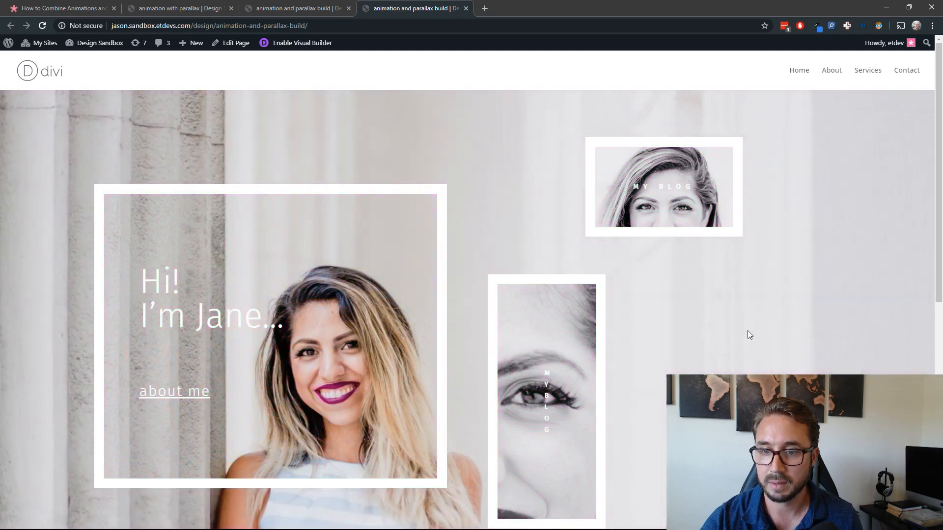
{"action": "scroll", "coordinate": [717, 344], "scroll_direction": "down", "scroll_amount": 4}
{"action": "scroll", "coordinate": [722, 341], "scroll_direction": "up", "scroll_amount": 4}
{"action": "scroll", "coordinate": [732, 334], "scroll_direction": "down", "scroll_amount": 5}
{"action": "scroll", "coordinate": [746, 315], "scroll_direction": "up", "scroll_amount": 5}
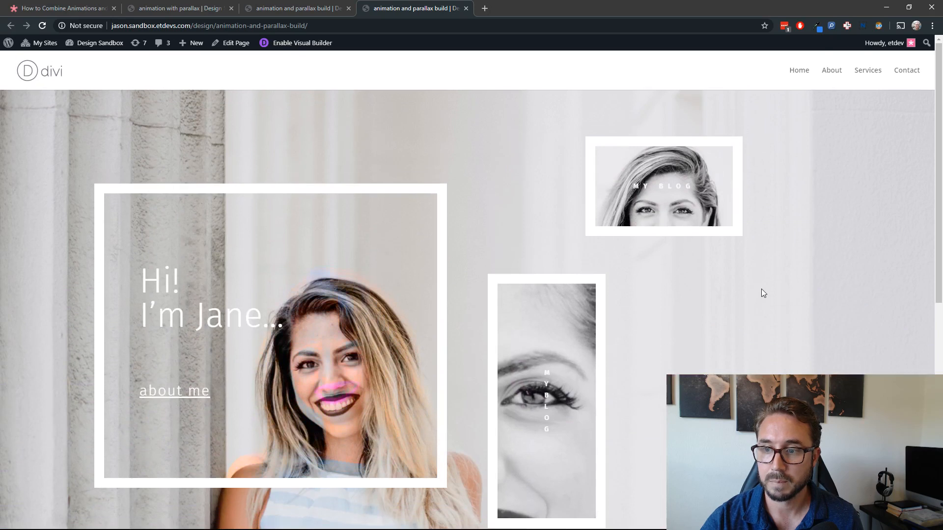